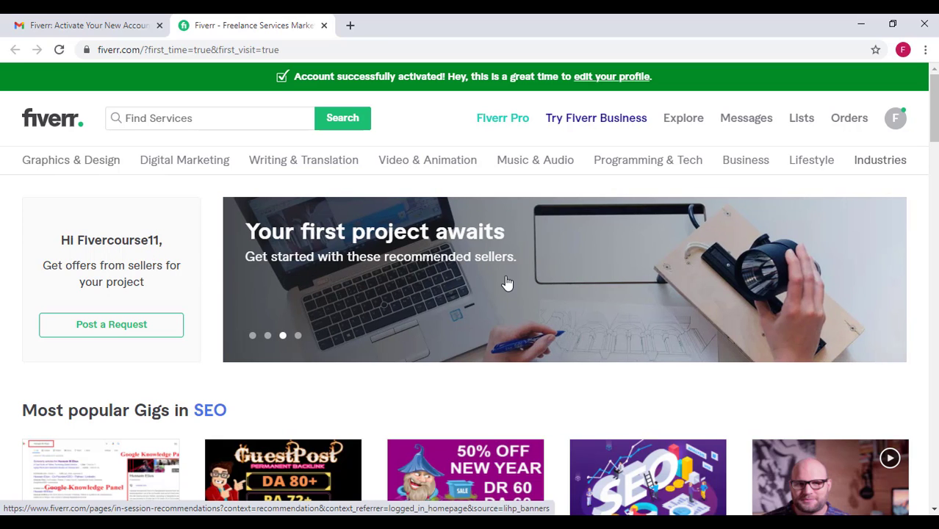
- Open the avatar account menu from the Fiverr home page's top bar
scroll(509, 282, down, 5)
scroll(478, 255, up, 5)
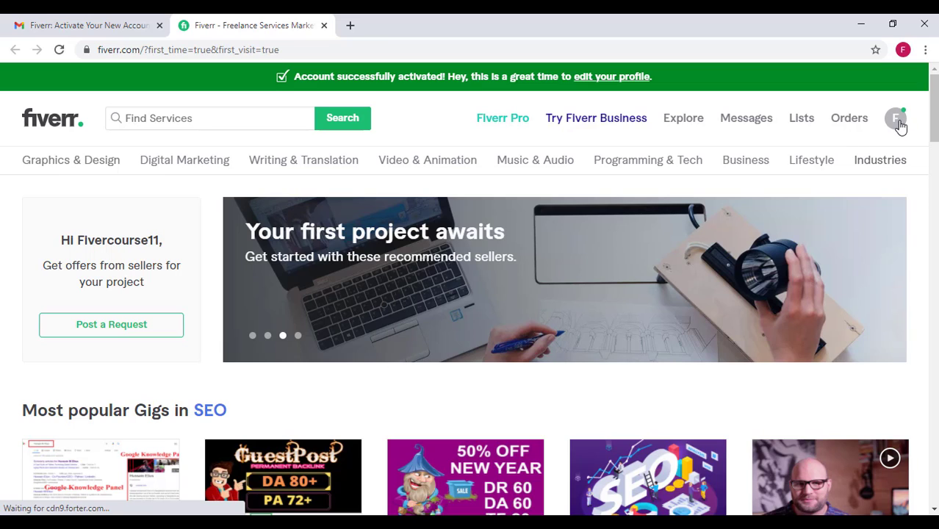
click(900, 125)
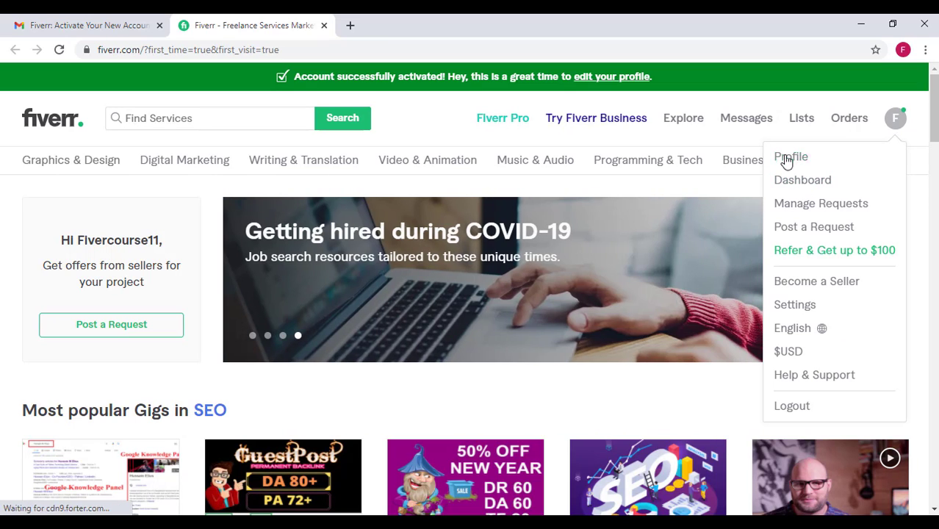
- Go to the Profile page and review its description, languages, linked accounts, skills and education
click(785, 157)
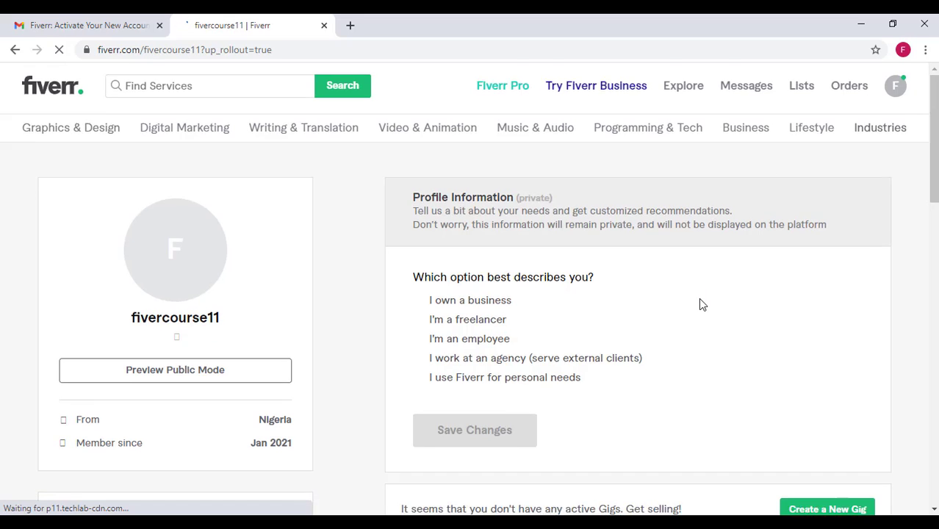
scroll(700, 300, down, 2)
scroll(700, 299, up, 2)
scroll(698, 297, down, 2)
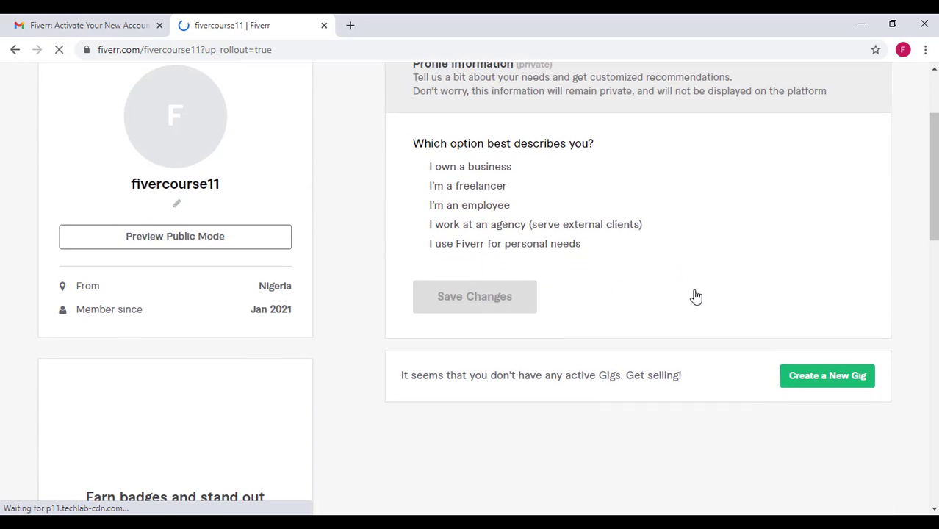
scroll(694, 295, up, 2)
scroll(220, 324, down, 1)
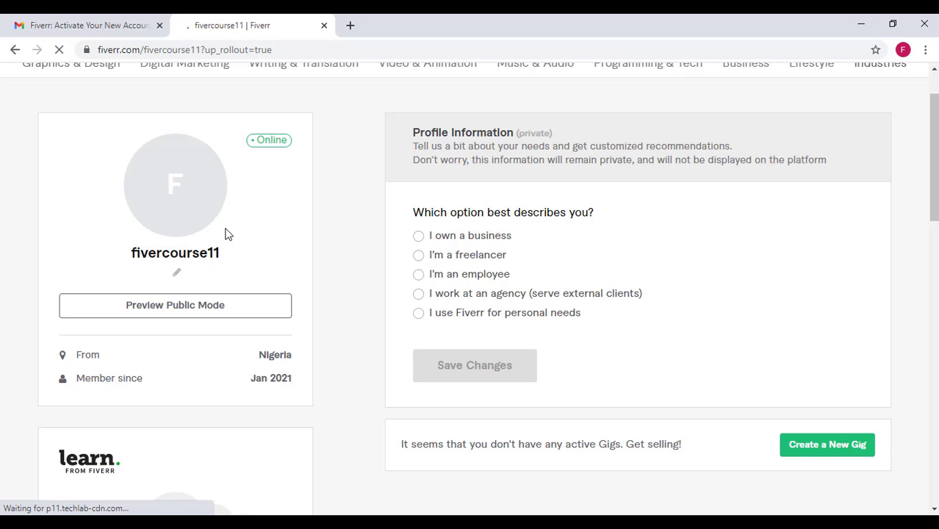
scroll(231, 260, down, 2)
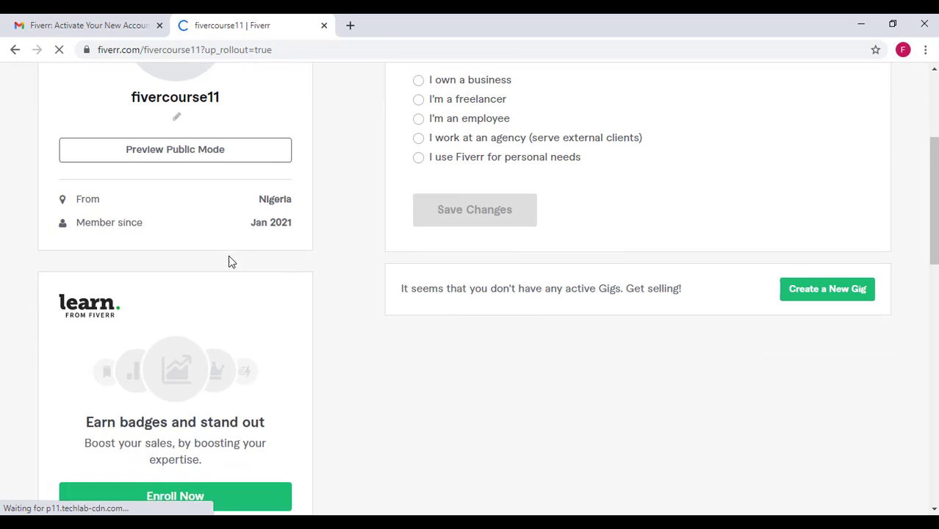
scroll(226, 261, up, 1)
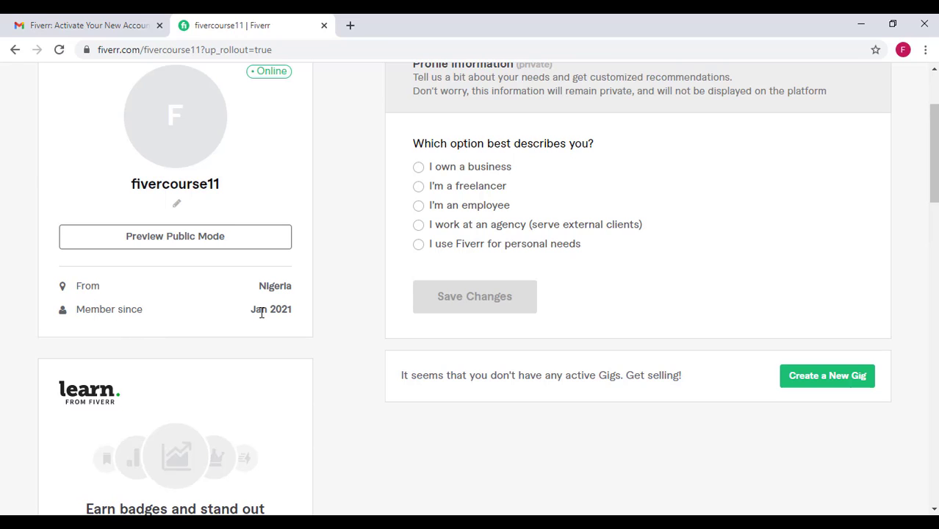
scroll(261, 314, down, 5)
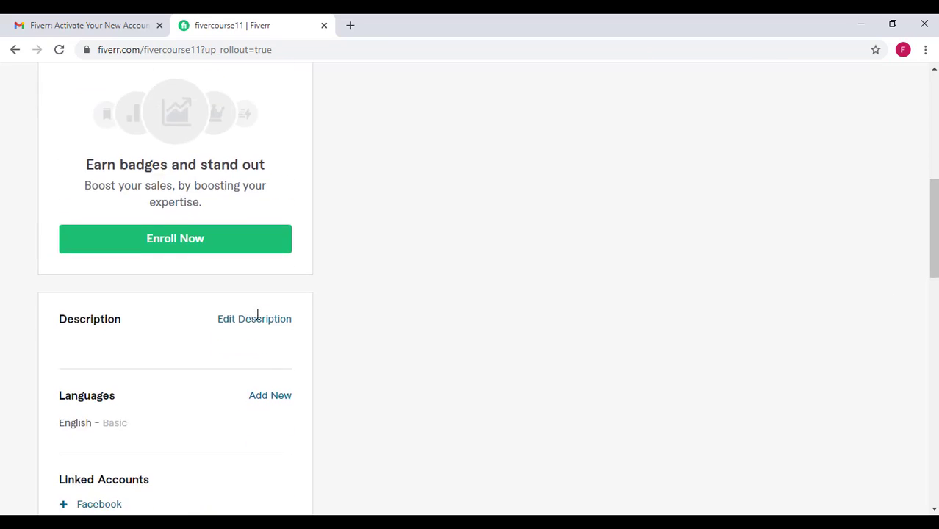
scroll(258, 318, up, 3)
scroll(257, 319, down, 5)
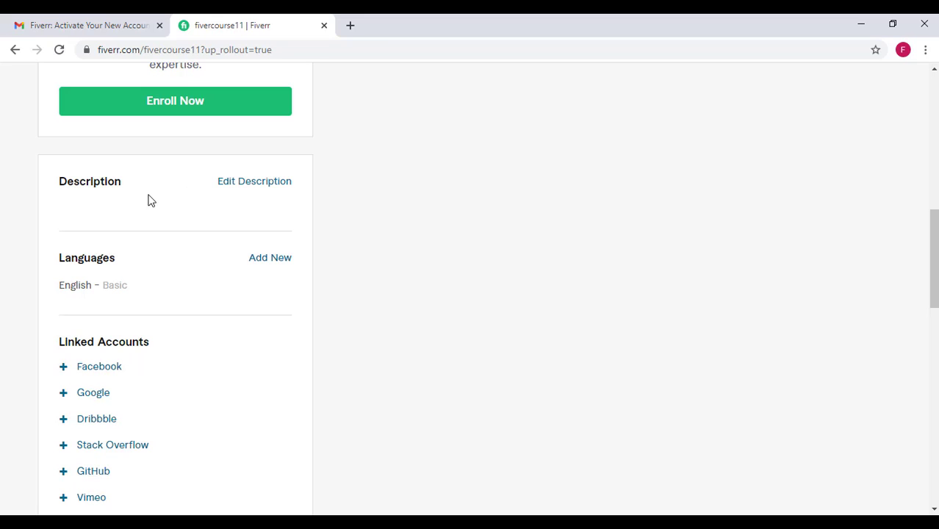
mouse_move(80, 293)
scroll(242, 264, down, 1)
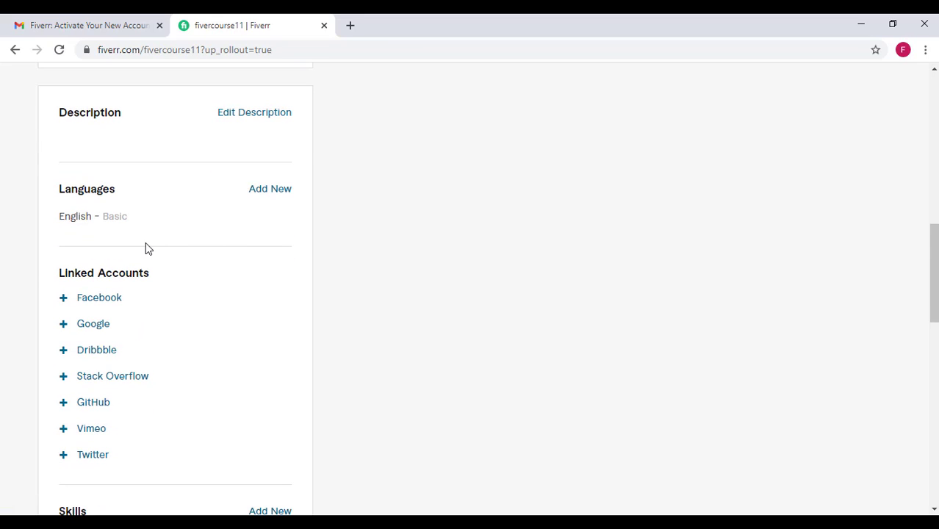
scroll(147, 249, down, 4)
scroll(136, 205, up, 3)
scroll(136, 265, down, 4)
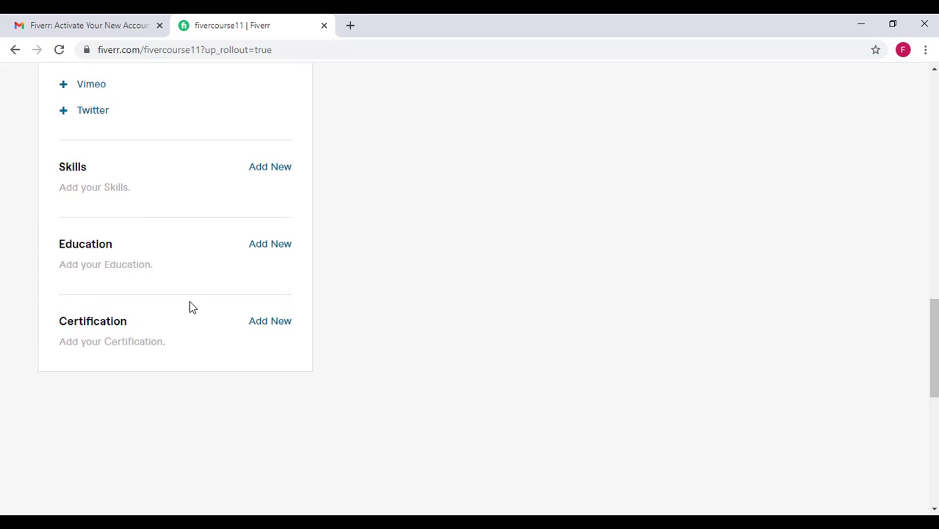
scroll(191, 307, up, 6)
scroll(206, 244, up, 10)
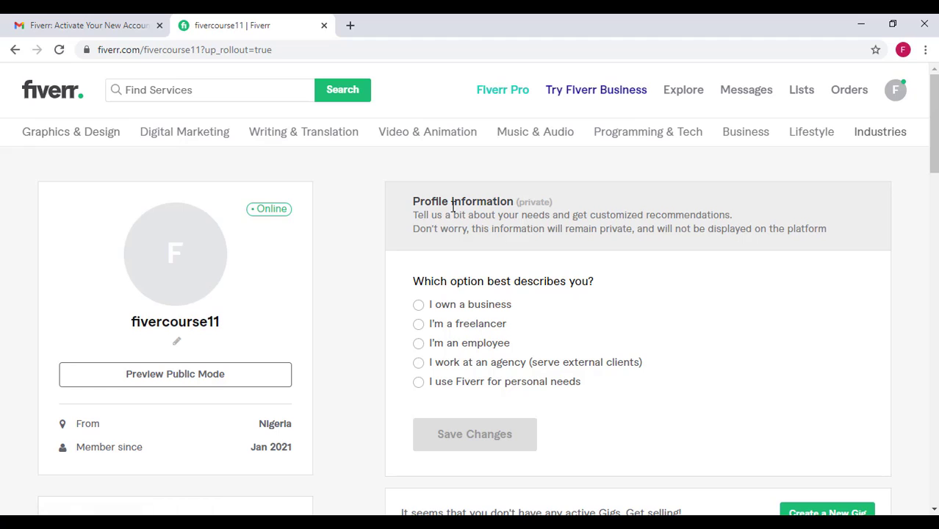
scroll(463, 243, down, 1)
scroll(469, 254, down, 1)
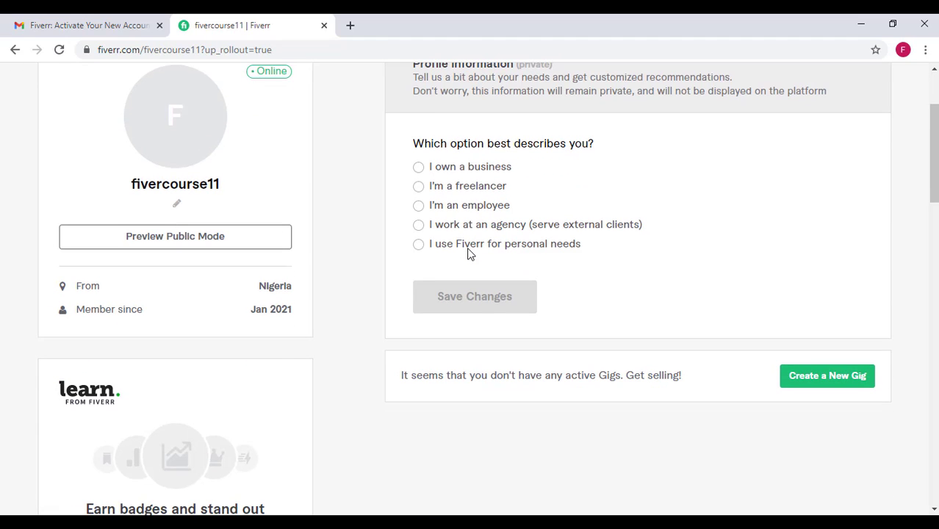
scroll(469, 253, up, 3)
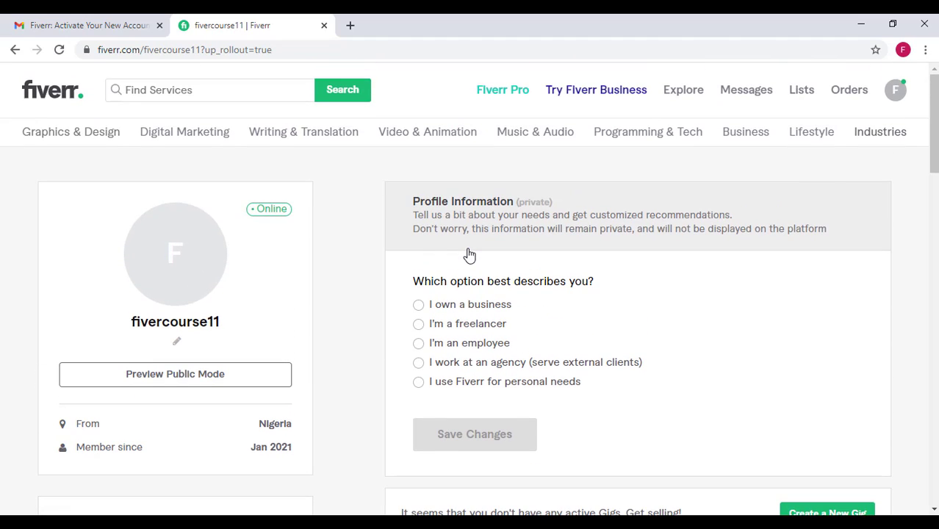
- Go to the Become a Seller page ('Work Your Way') and read through its seller information
click(893, 92)
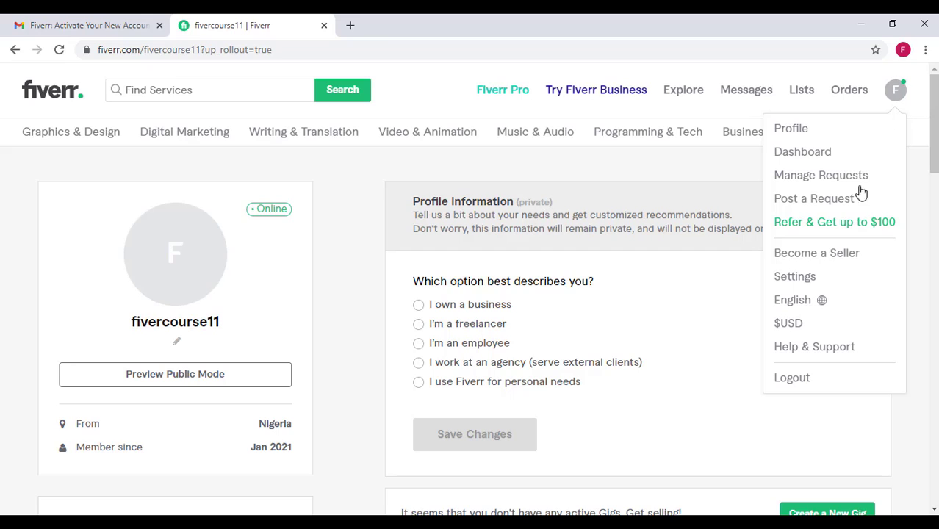
click(818, 262)
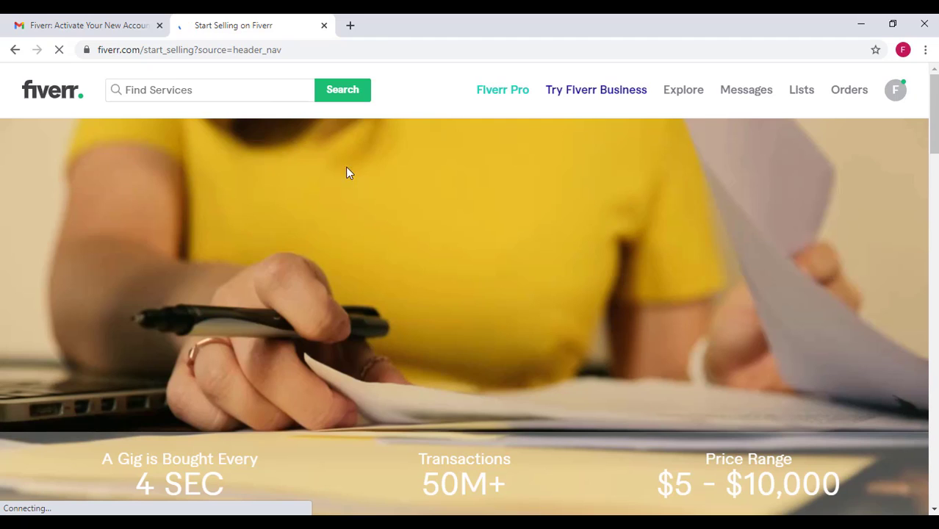
scroll(446, 200, down, 2)
scroll(449, 202, up, 2)
scroll(450, 202, down, 2)
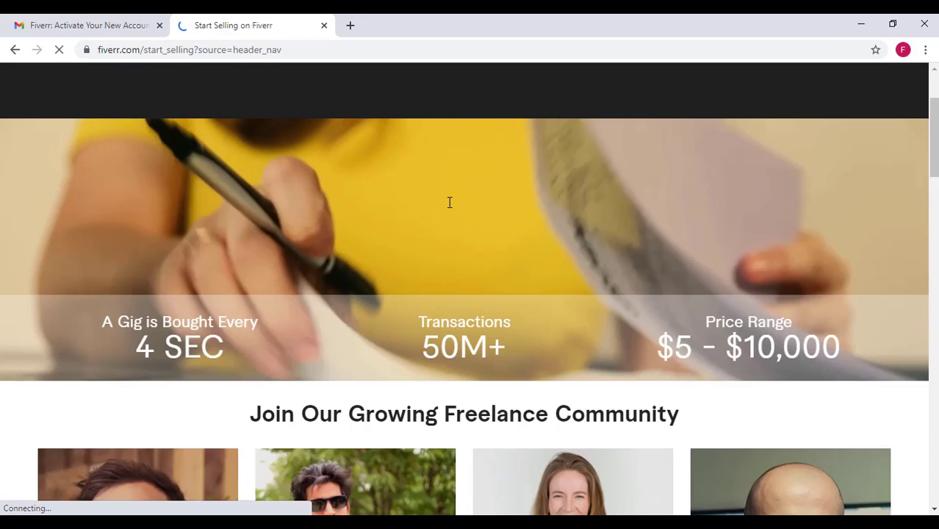
scroll(450, 202, up, 2)
scroll(450, 202, down, 5)
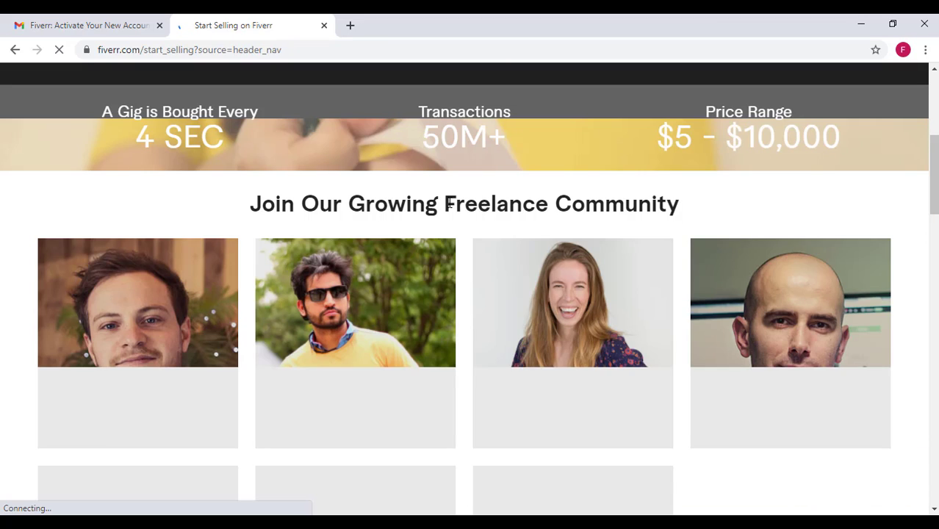
scroll(450, 204, down, 1)
scroll(450, 206, up, 6)
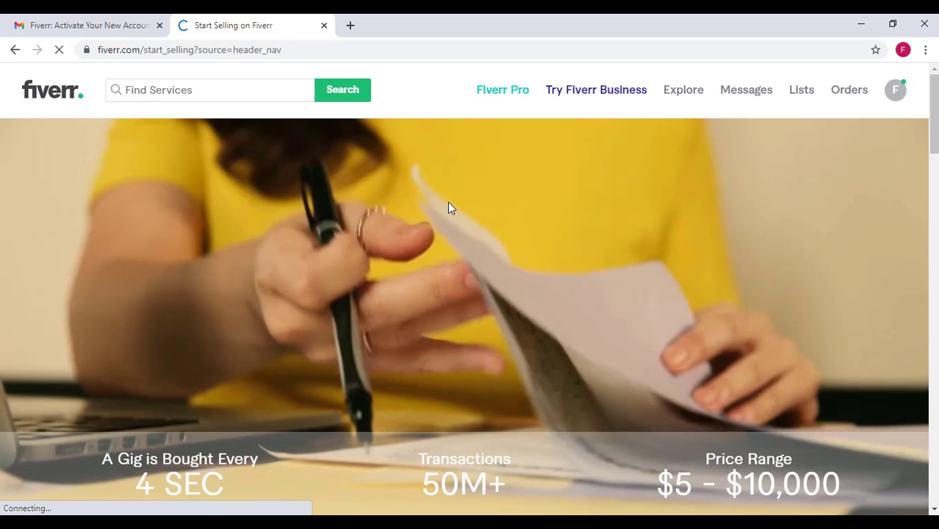
scroll(450, 206, down, 1)
scroll(450, 207, up, 1)
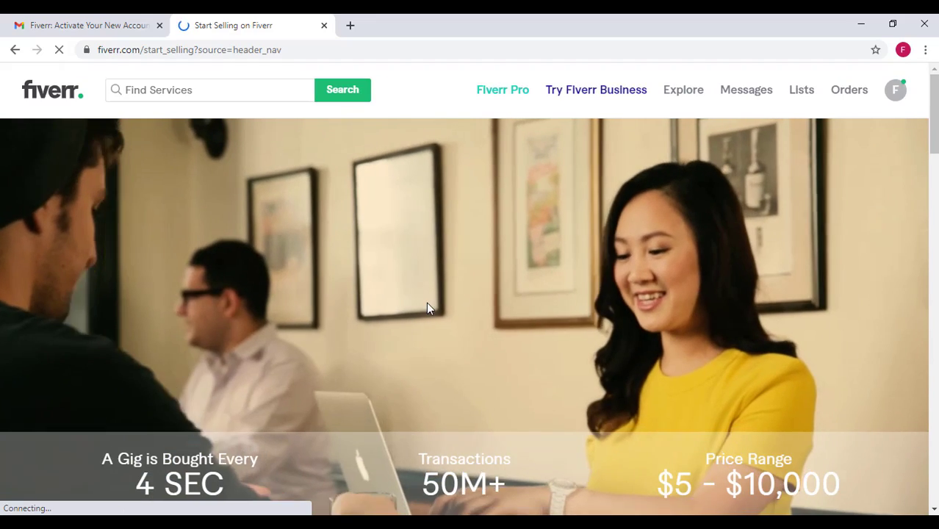
scroll(433, 307, down, 8)
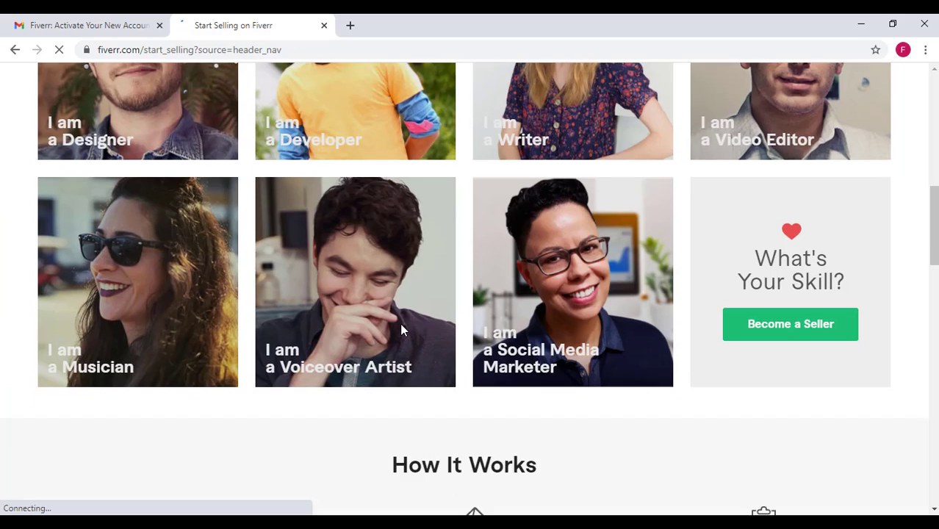
scroll(402, 330, down, 5)
scroll(401, 330, up, 5)
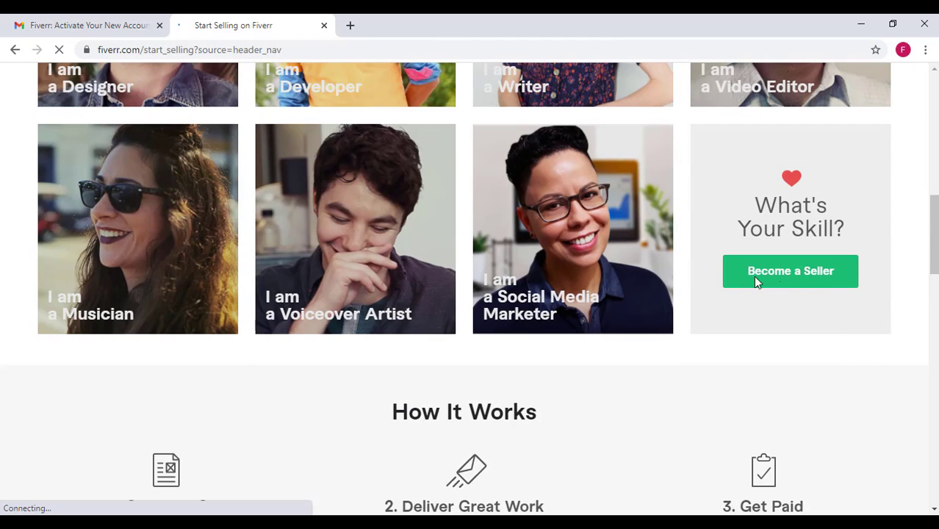
scroll(594, 218, up, 9)
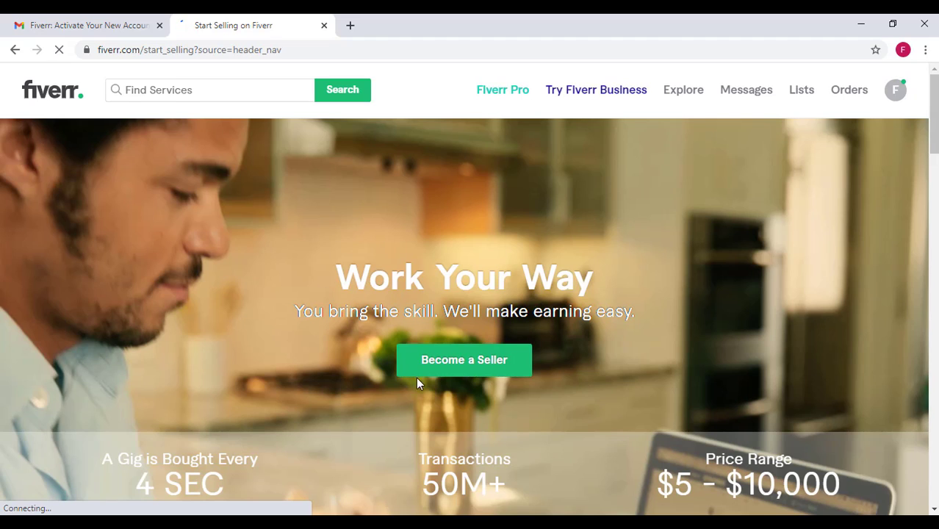
- Start seller onboarding and continue past the overview and tips to the Personal Info form
click(457, 371)
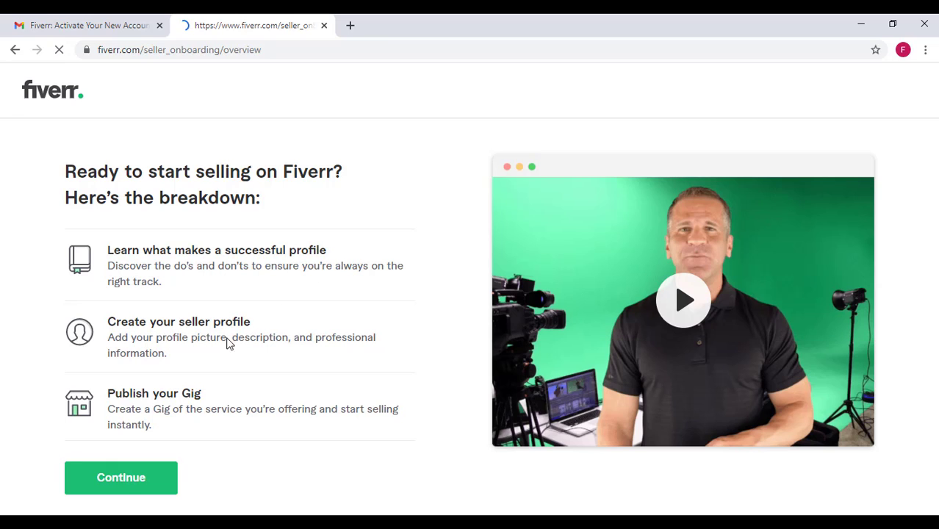
click(118, 479)
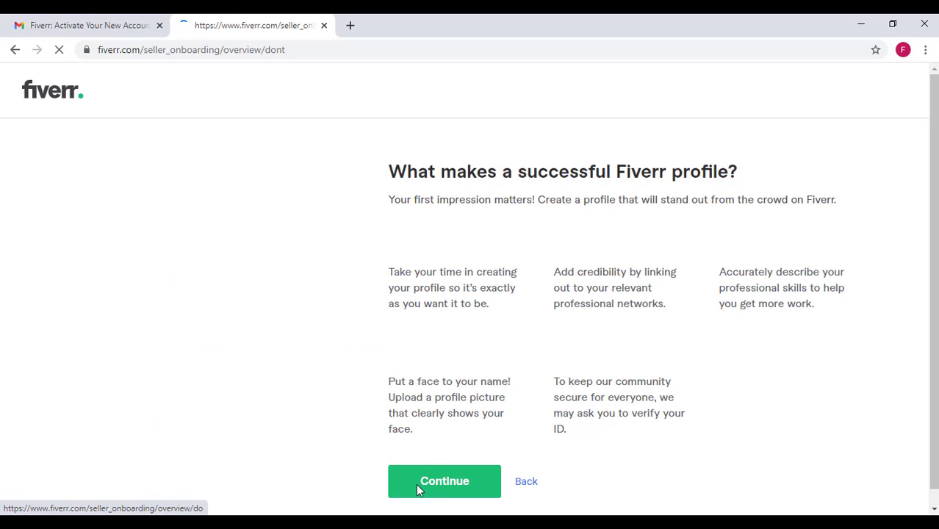
scroll(445, 463, down, 1)
click(445, 488)
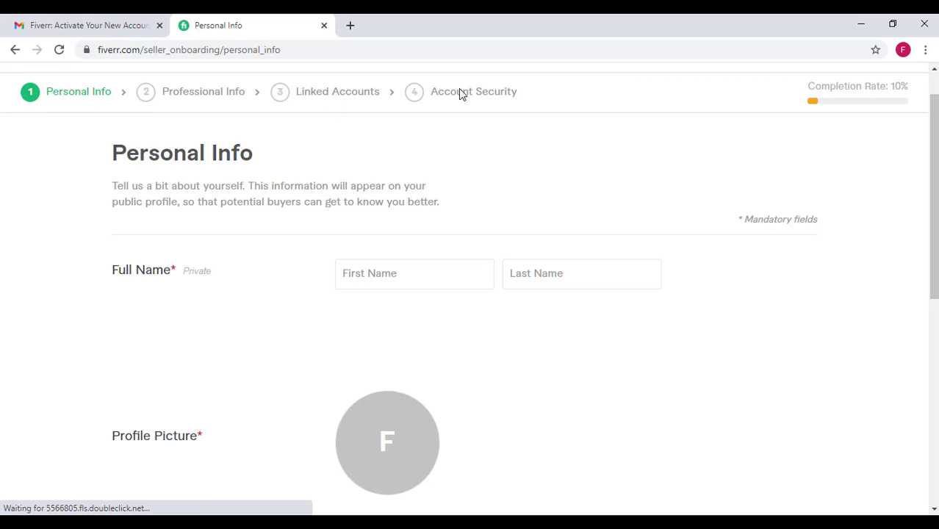
- Enter the seller's first name and last name in the Full Name fields
scroll(400, 235, down, 3)
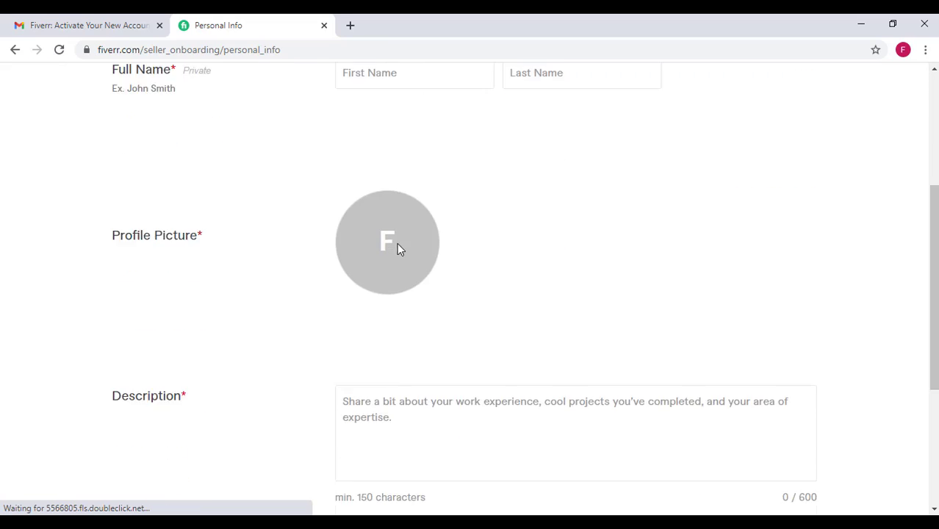
scroll(394, 245, down, 3)
scroll(388, 248, up, 7)
scroll(371, 245, down, 4)
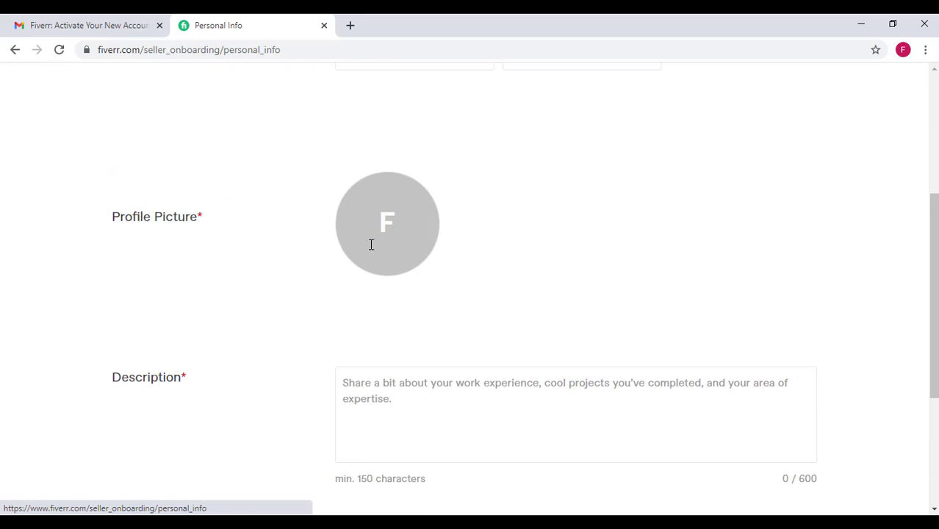
scroll(371, 245, up, 4)
click(383, 318)
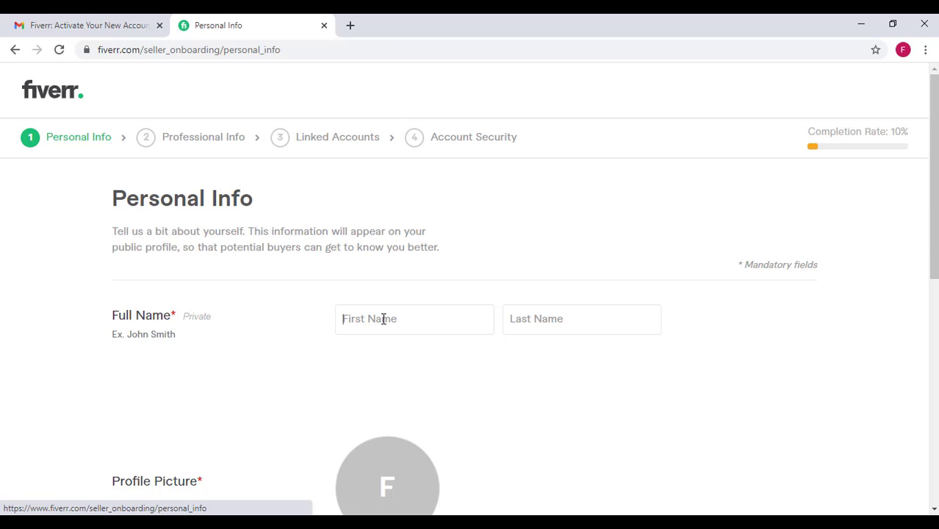
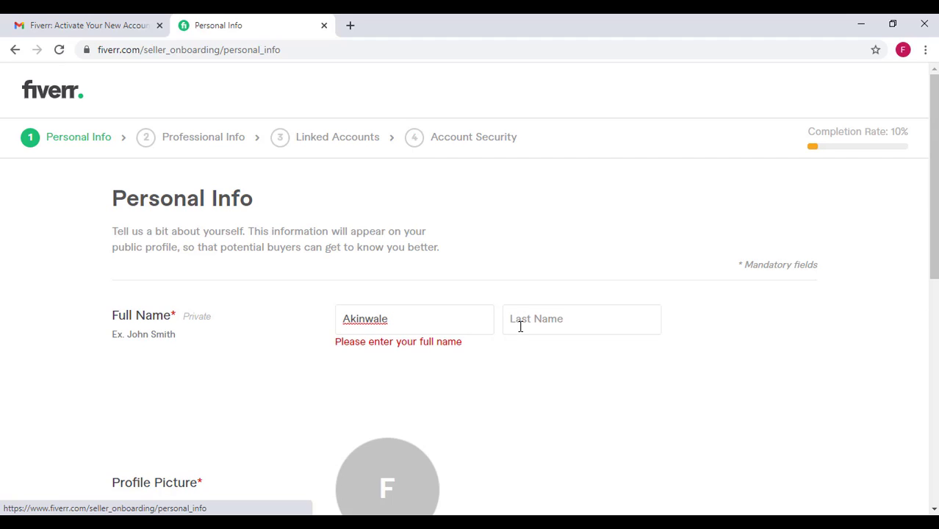
click(520, 326)
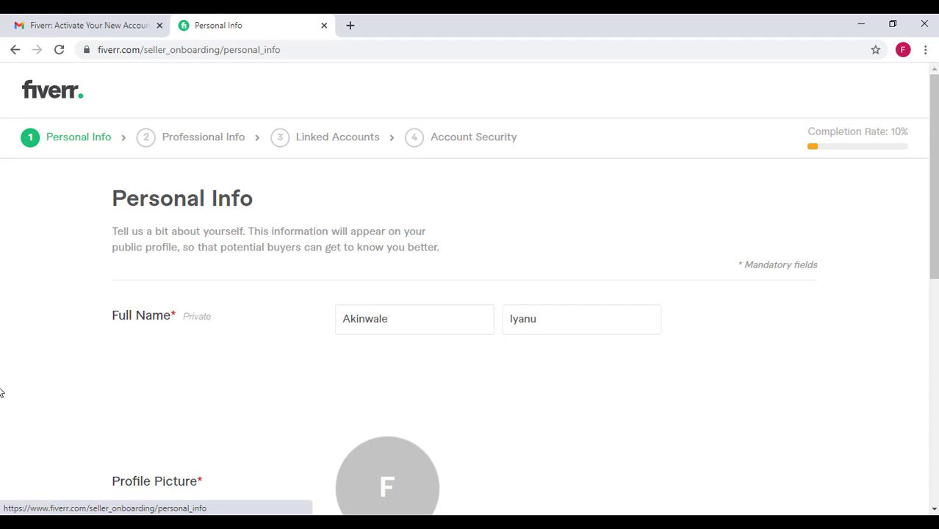
- Correct the First Name field by selecting the mistyped name and retyping it
scroll(441, 294, down, 2)
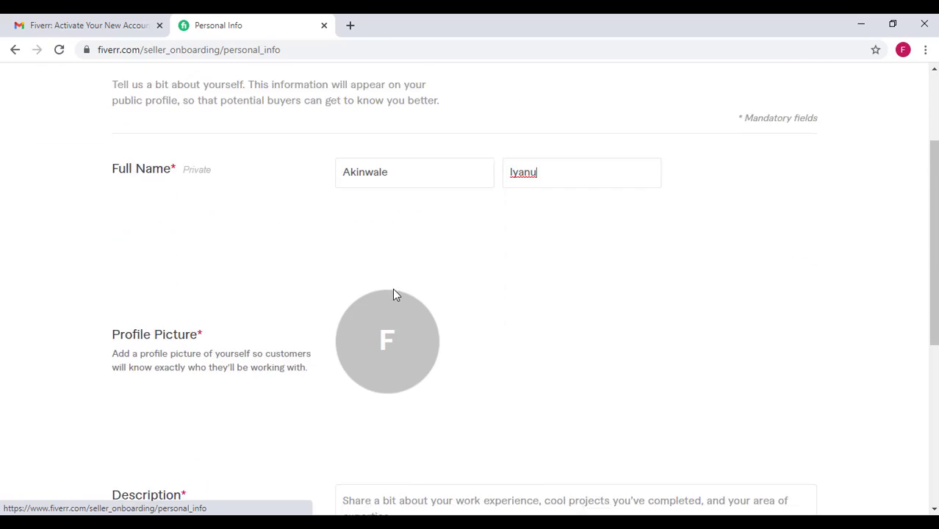
scroll(412, 220, down, 1)
scroll(397, 206, up, 2)
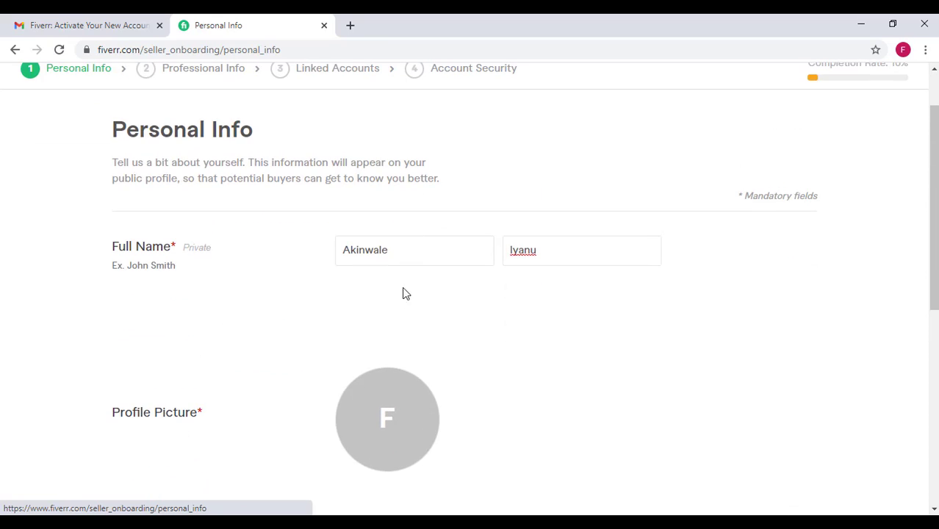
click(428, 248)
key(BackSpace)
key(BackSpace)
key(BackSpace)
key(BackSpace)
key(BackSpace)
key(BackSpace)
key(BackSpace)
key(BackSpace)
text(M)
click(554, 257)
click(353, 245)
double_click(367, 249)
text(Akinwale)
scroll(394, 287, down, 2)
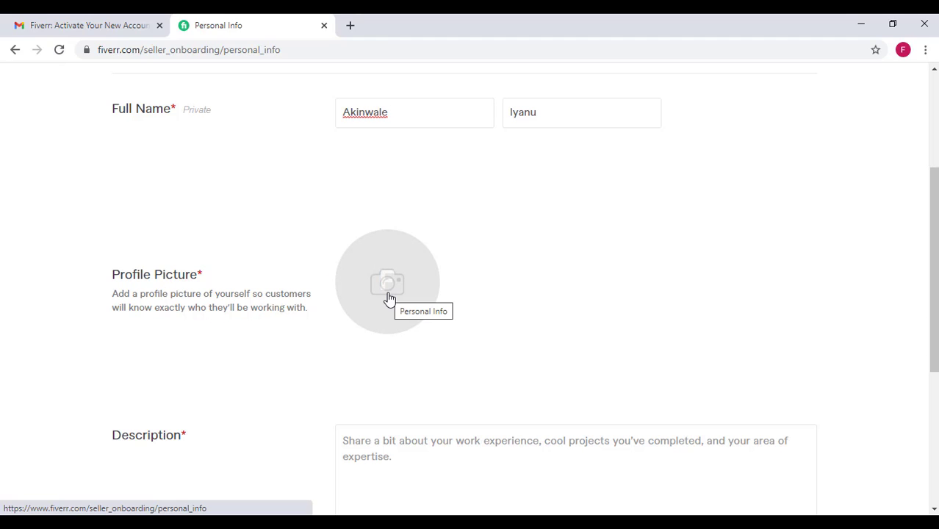
- Upload the 'gyg' image from the Pictures folder as the profile picture
click(389, 298)
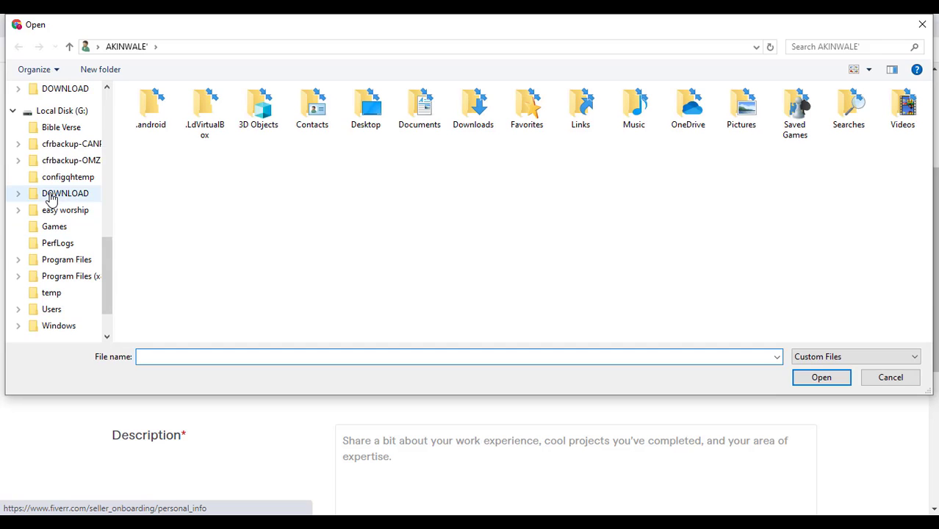
scroll(53, 183, down, 3)
scroll(51, 177, up, 10)
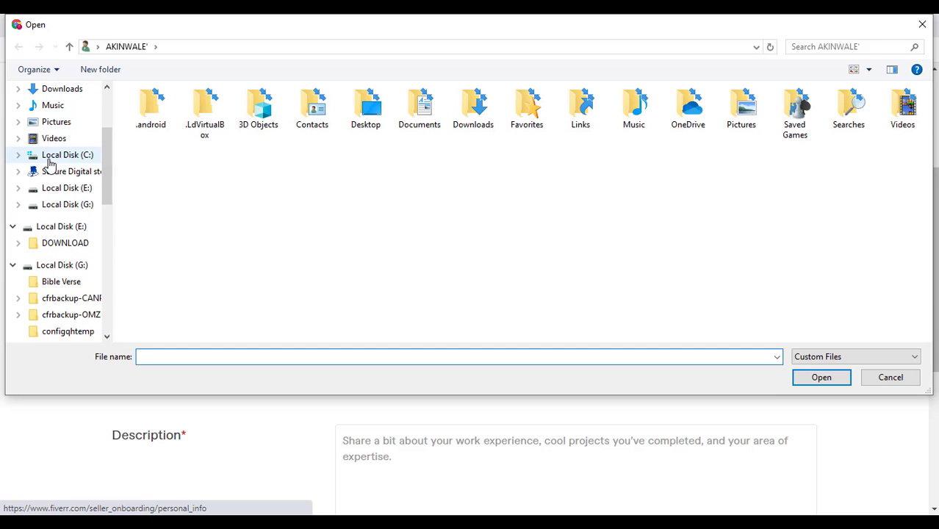
scroll(52, 187, up, 2)
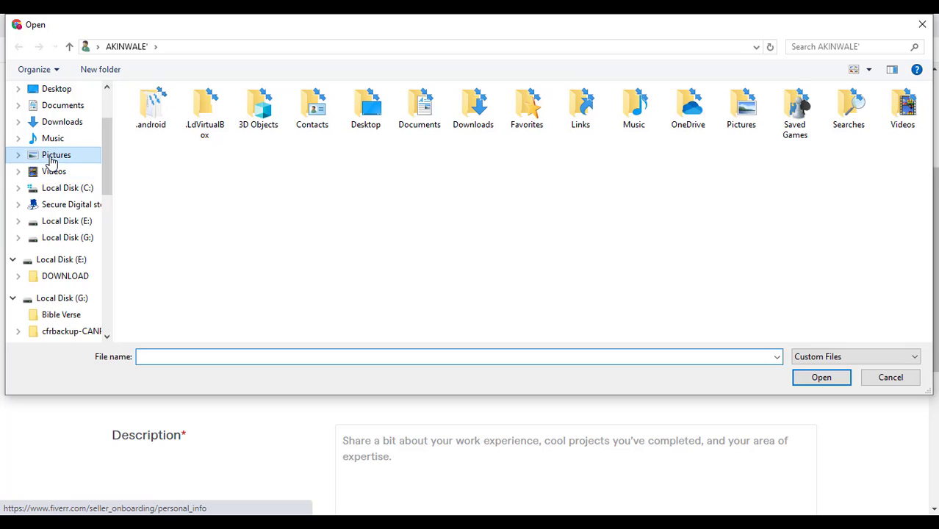
click(52, 159)
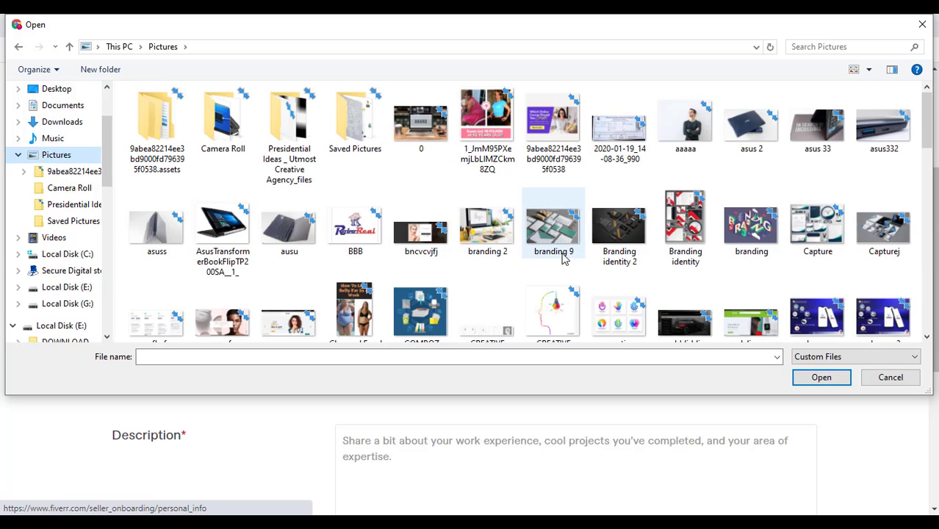
scroll(563, 257, down, 7)
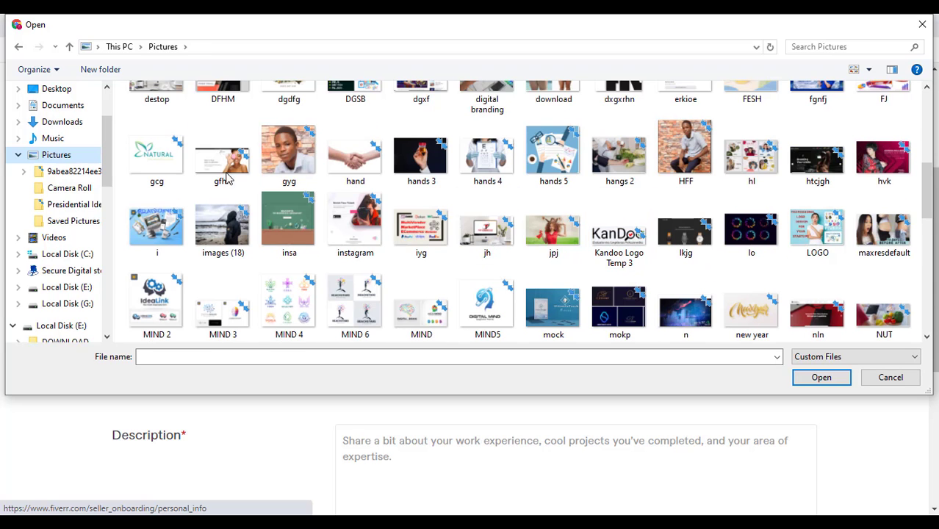
click(294, 164)
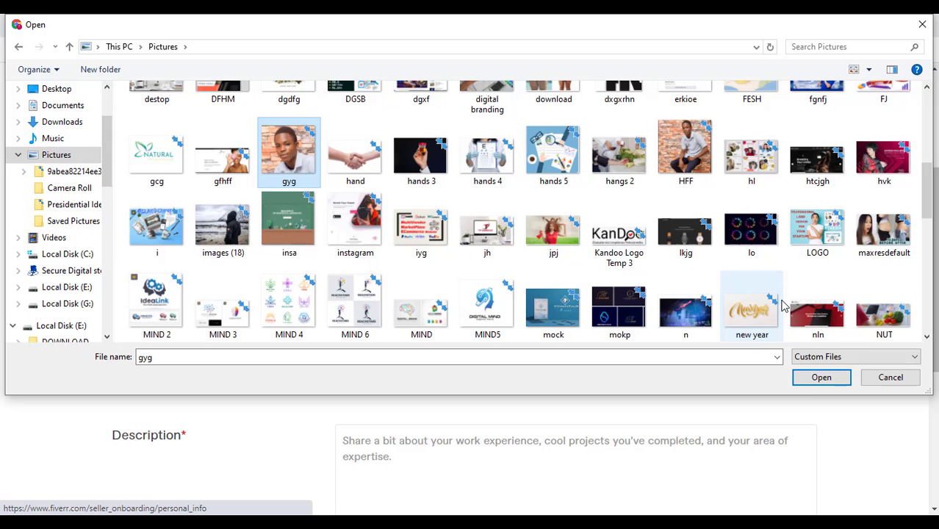
click(816, 377)
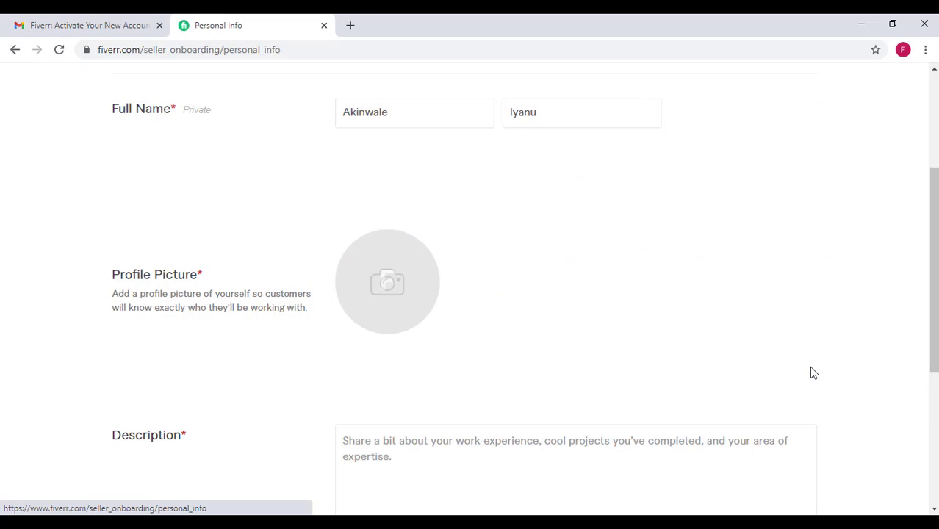
scroll(470, 367, down, 1)
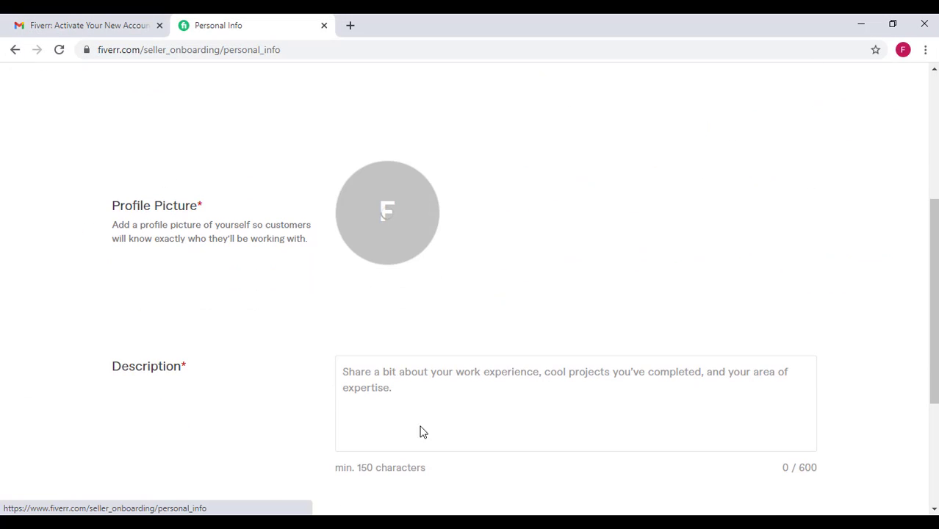
- Begin the Description: 'I am a professional creative designer with over 5years experience in graphic and brand identity design,'
click(352, 373)
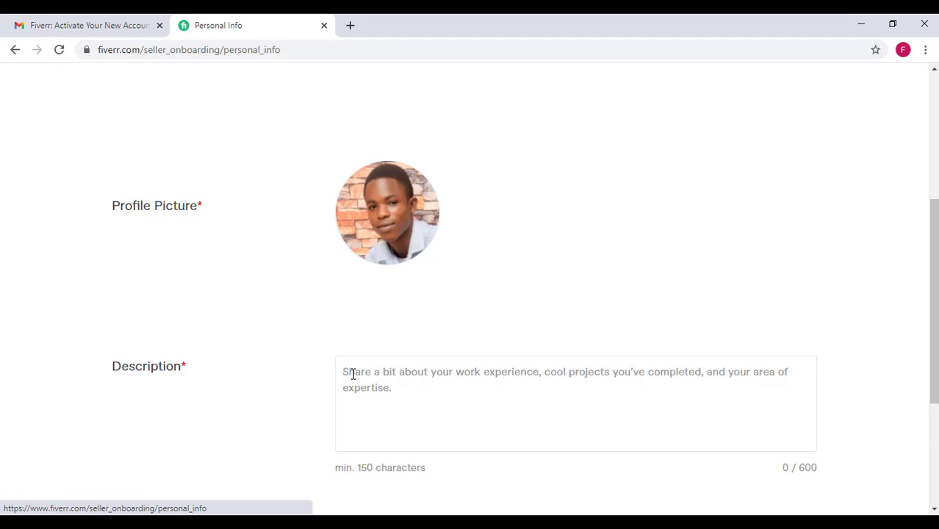
text(I am a )
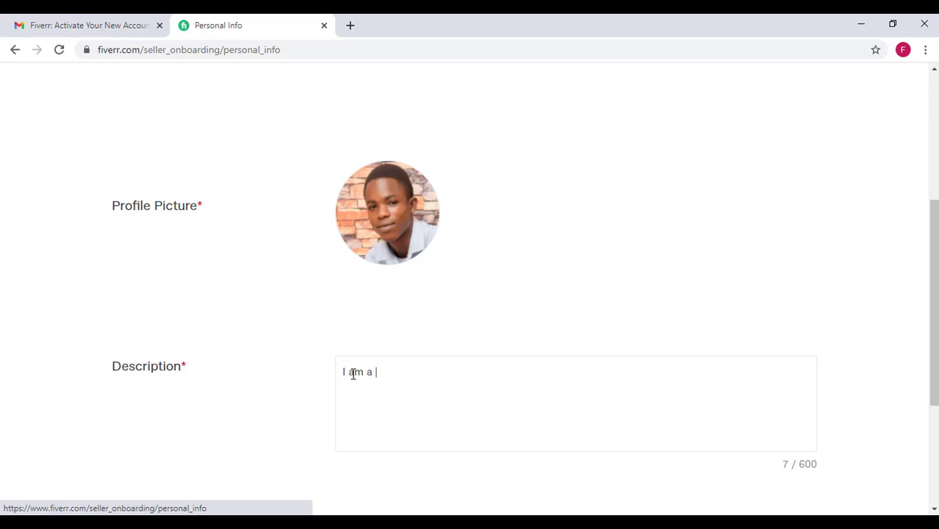
text(professional cr)
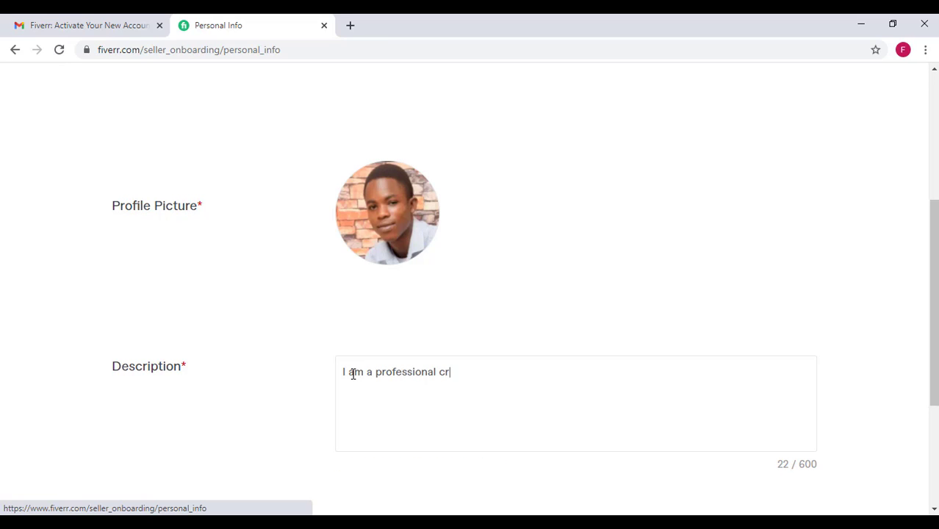
text(eative design w)
key(BackSpace)
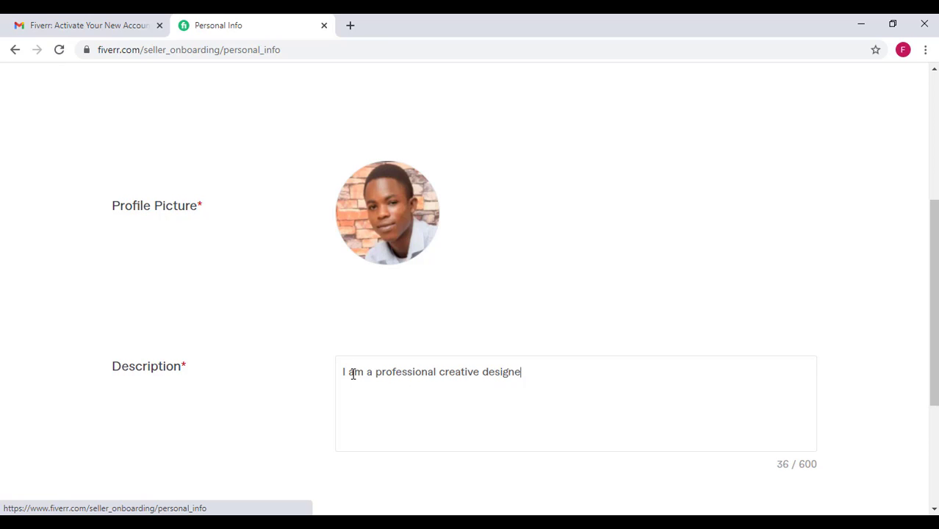
text(r with)
key(BackSpace)
key(BackSpace)
text(ove)
key(BackSpace)
text(reative designer with over 5years)
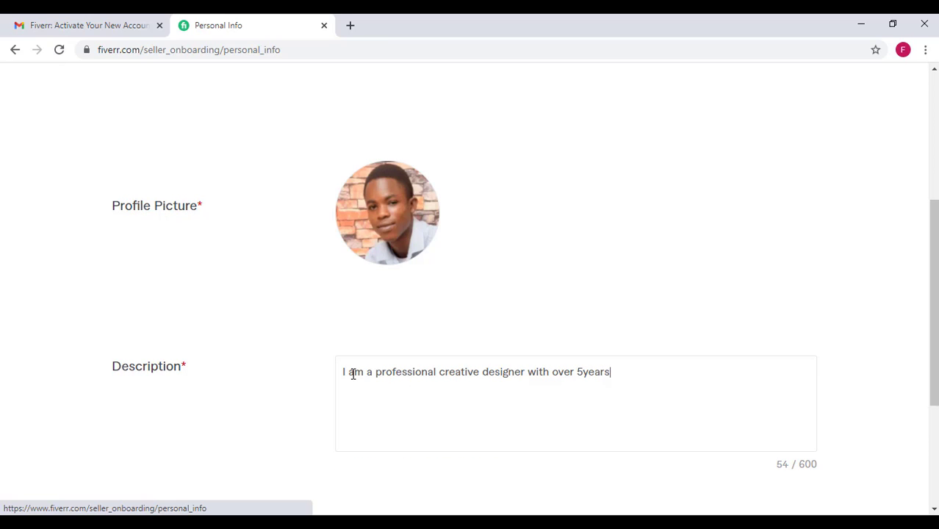
text( experience i)
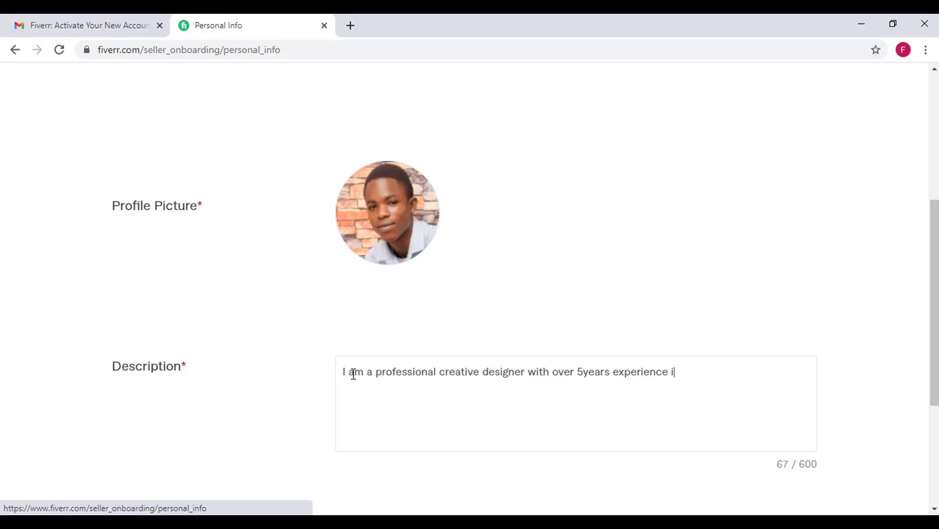
text(n gra)
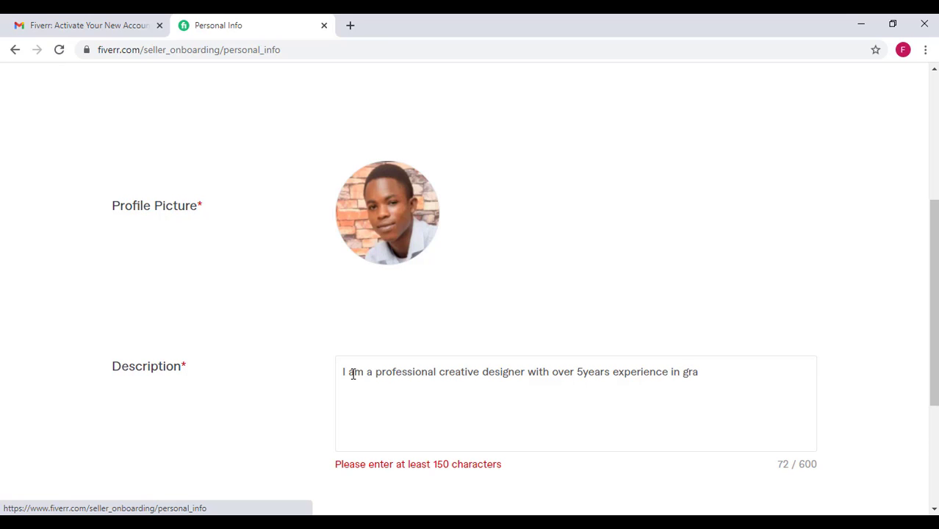
text(phi)
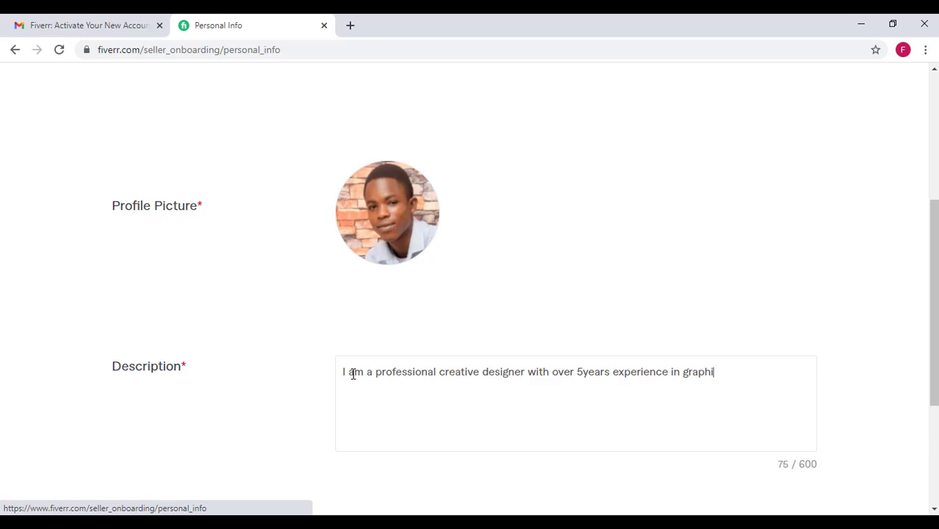
text(c and brand iden)
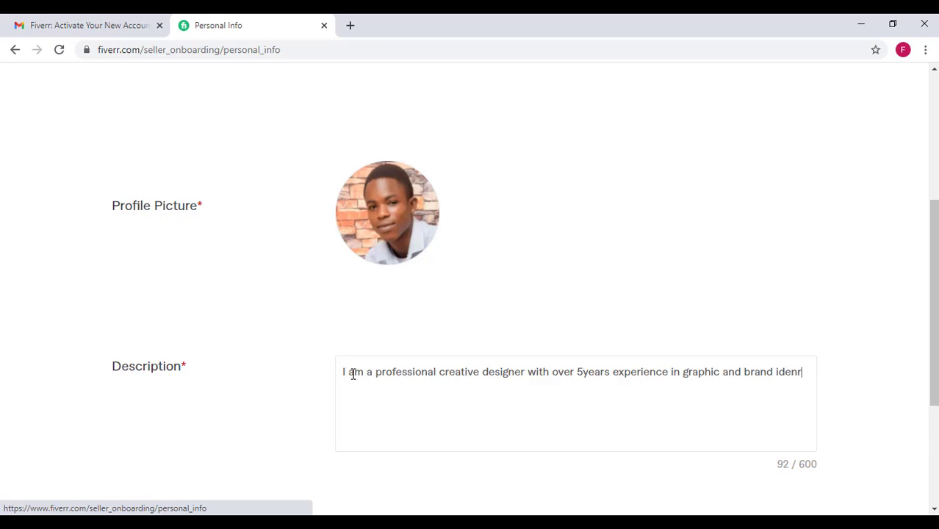
text(t)
key(BackSpace)
text(tity design)
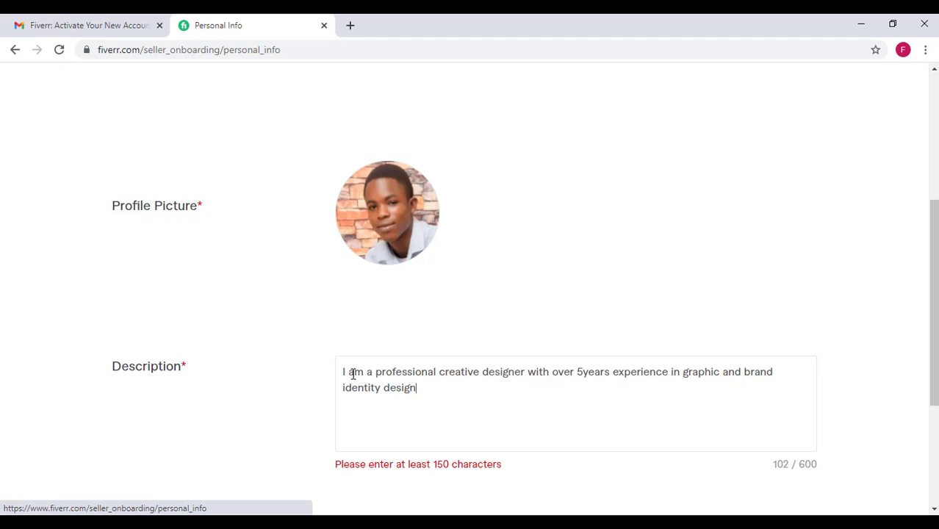
text(,)
- Continue with 'I create multiple design in different business niches with the passion to make the succesful and grow'
text(I )
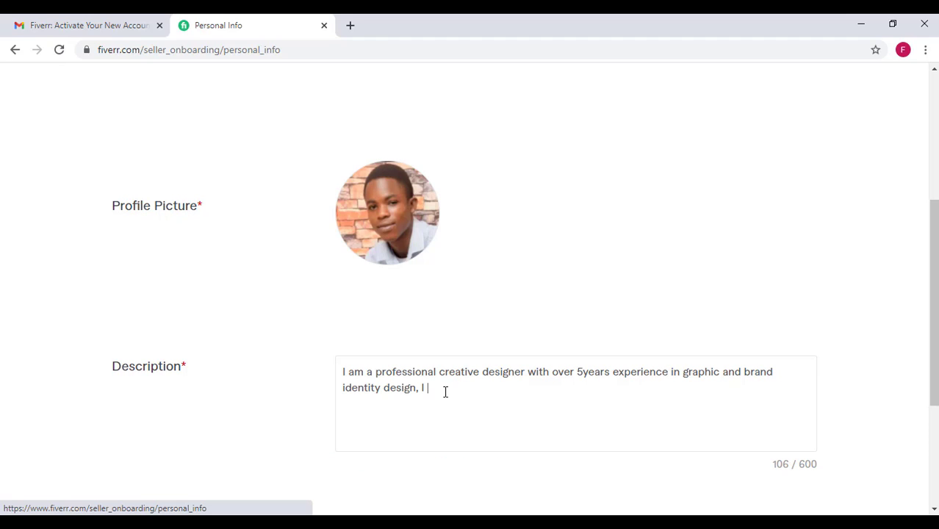
text(create m)
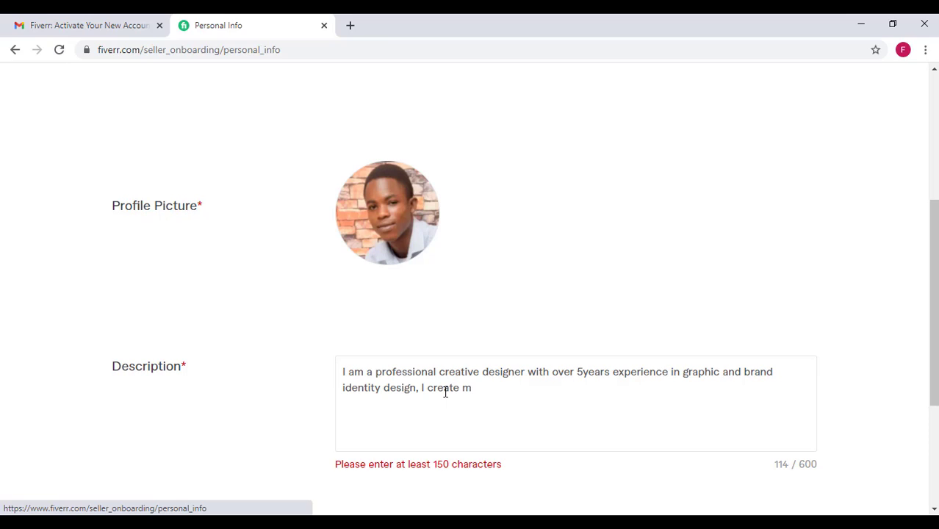
text(ultiple design )
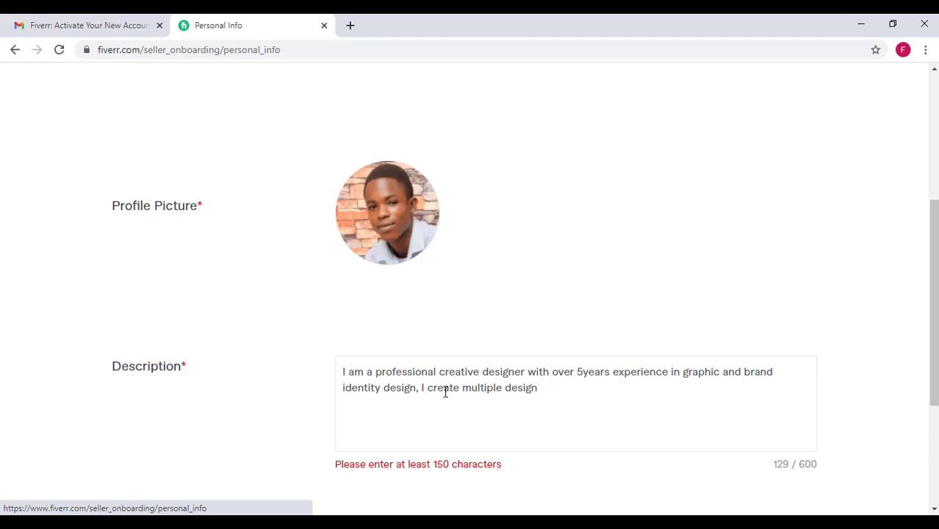
text(in differ)
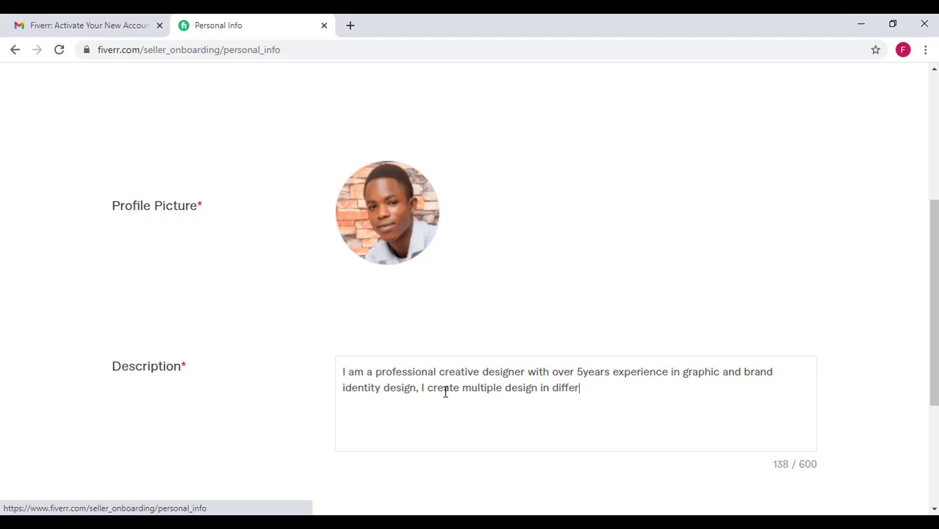
text(ent business niches)
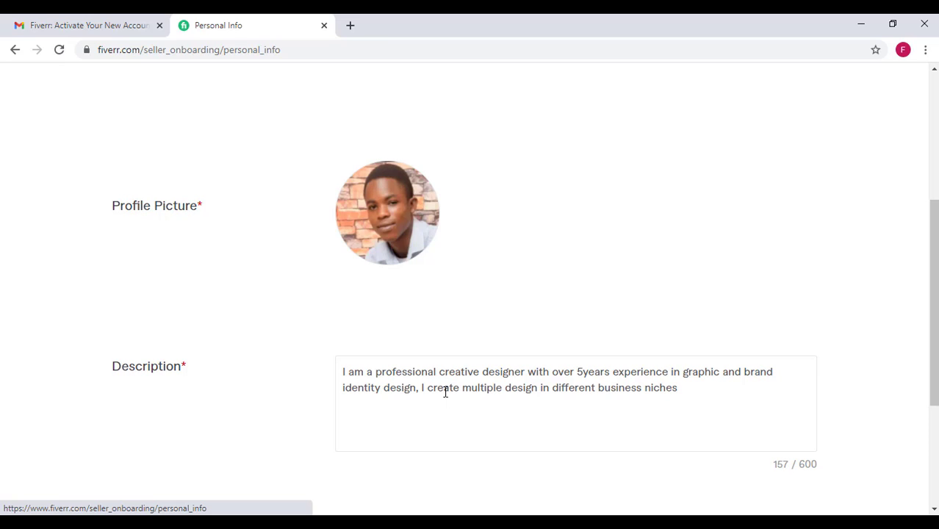
text(and)
key(BackSpace)
key(BackSpace)
key(BackSpace)
text(ans)
key(BackSpace)
key(BackSpace)
key(BackSpace)
text(with the passion)
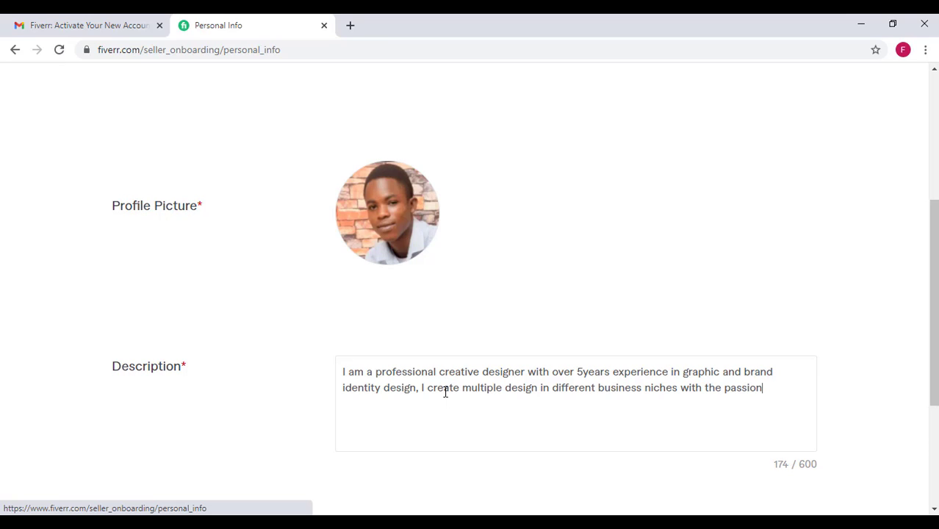
text( to make the)
text(succes)
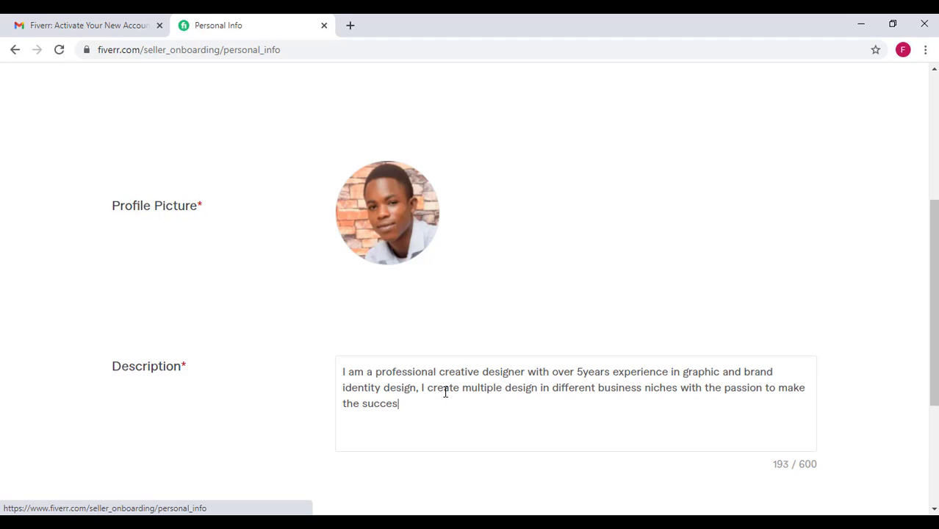
text(ful and grow)
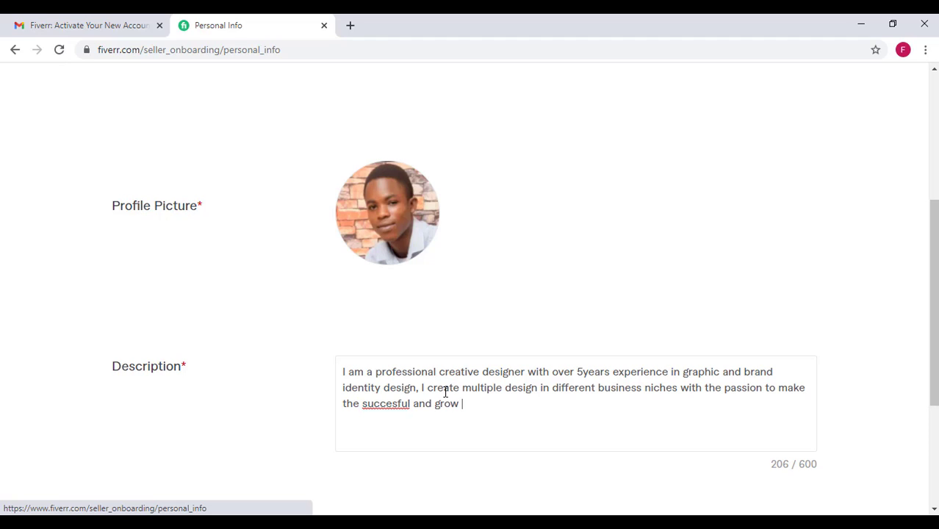
- Correct 'succesful' via spellcheck, then delete the unfinished closing phrase of the description
right_click(402, 404)
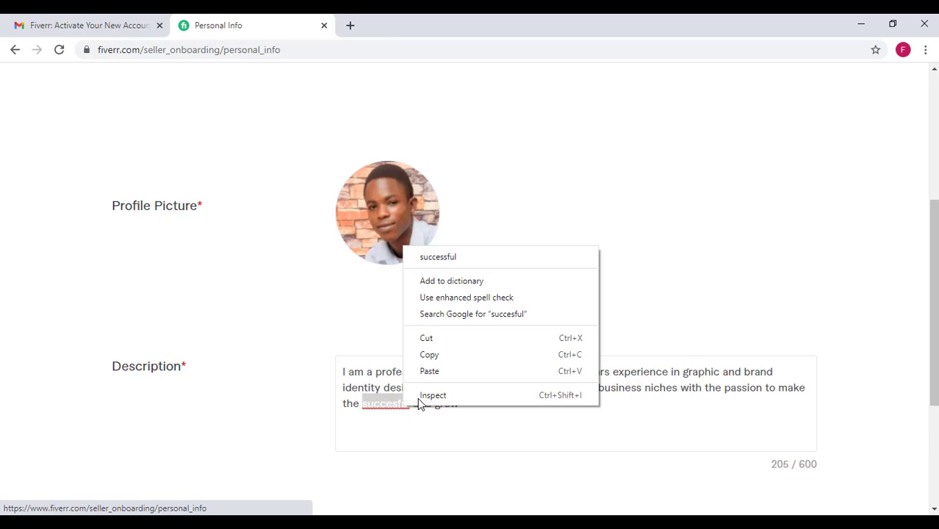
click(432, 256)
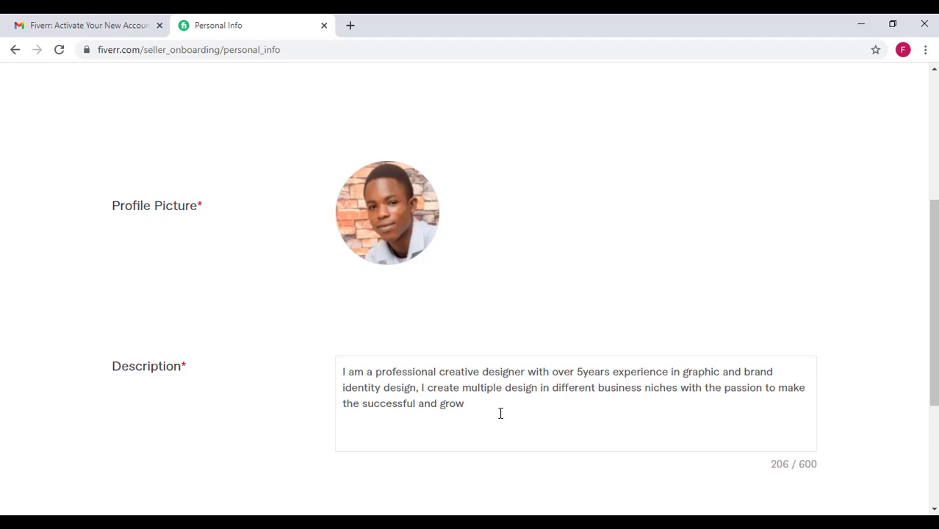
drag(473, 414, 325, 436)
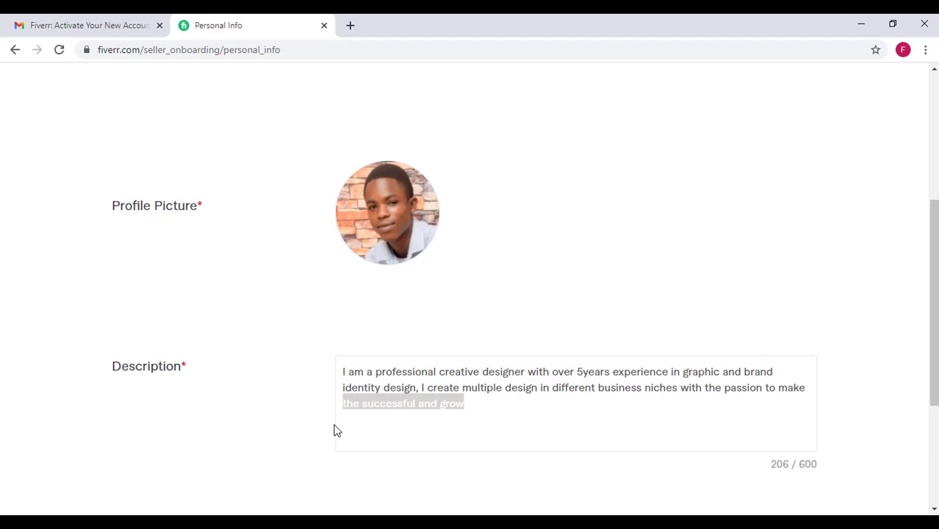
key(BackSpace)
key(BackSpace)
key(BackSpace)
key(BackSpace)
key(BackSpace)
key(BackSpace)
key(BackSpace)
key(BackSpace)
key(BackSpace)
key(BackSpace)
key(BackSpace)
key(BackSpace)
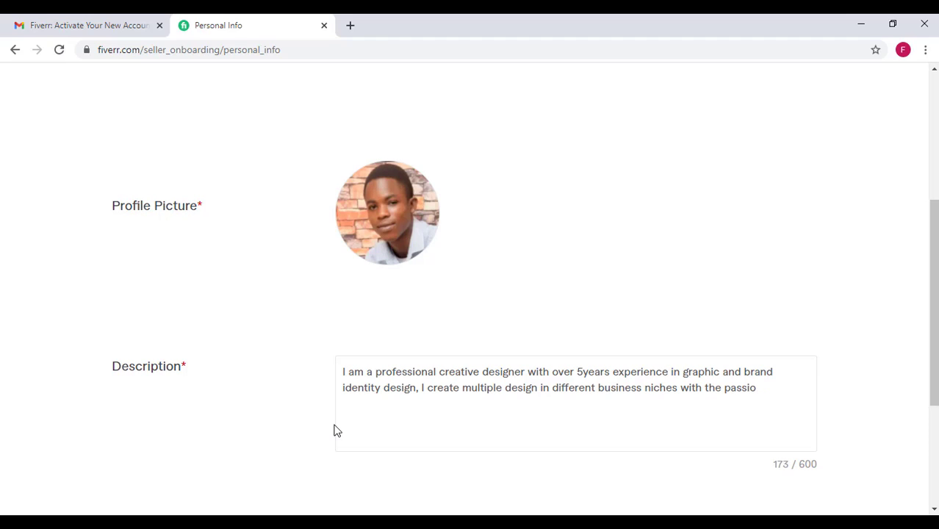
key(BackSpace)
key(BackSpace)
key(BackSpace)
key(BackSpace)
key(BackSpace)
key(BackSpace)
key(BackSpace)
key(BackSpace)
key(BackSpace)
key(BackSpace)
key(BackSpace)
key(BackSpace)
key(BackSpace)
key(BackSpace)
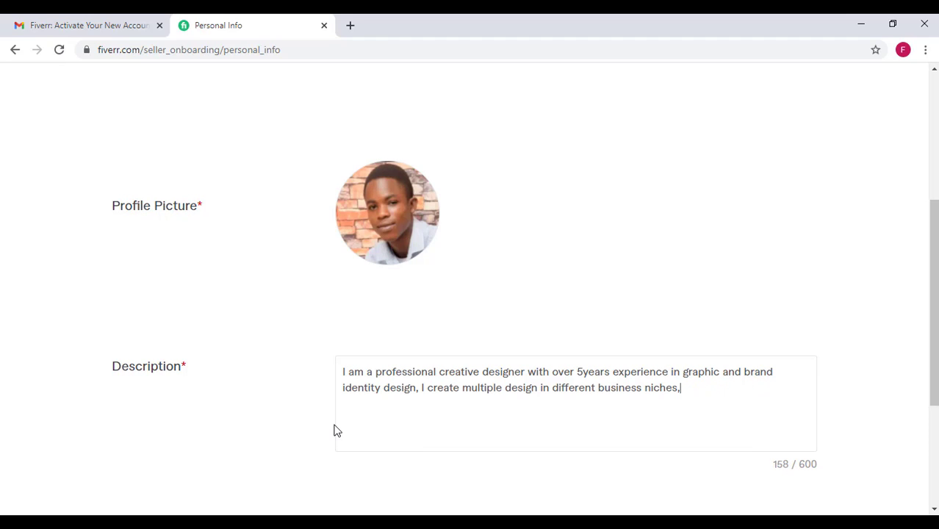
- Append 'my purpose is to make business' to the description, fixing typos along the way
text(am )
text(i)
key(BackSpace)
key(BackSpace)
key(BackSpace)
key(BackSpace)
text(my)
text(urpose ois)
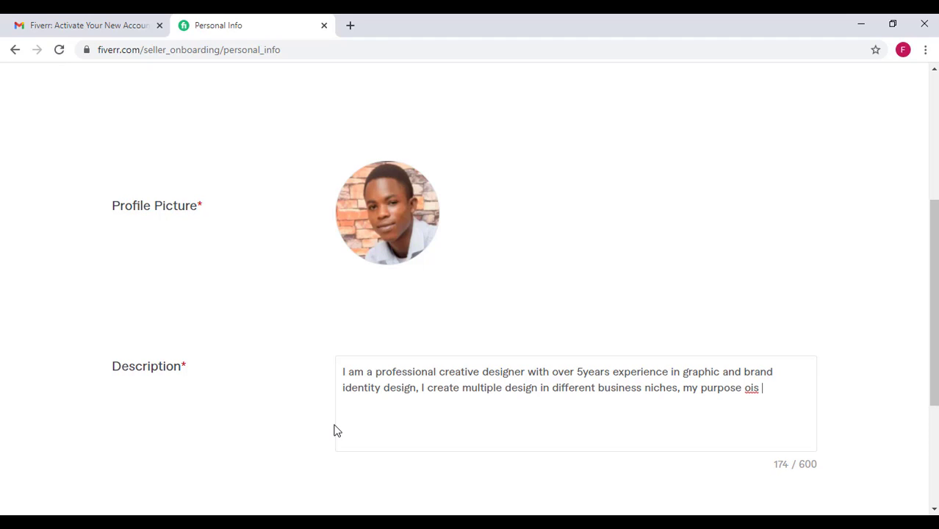
key(BackSpace)
key(BackSpace)
key(BackSpace)
key(BackSpace)
text(is to makr)
key(BackSpace)
key(BackSpace)
text(e e)
key(BackSpace)
text(busine)
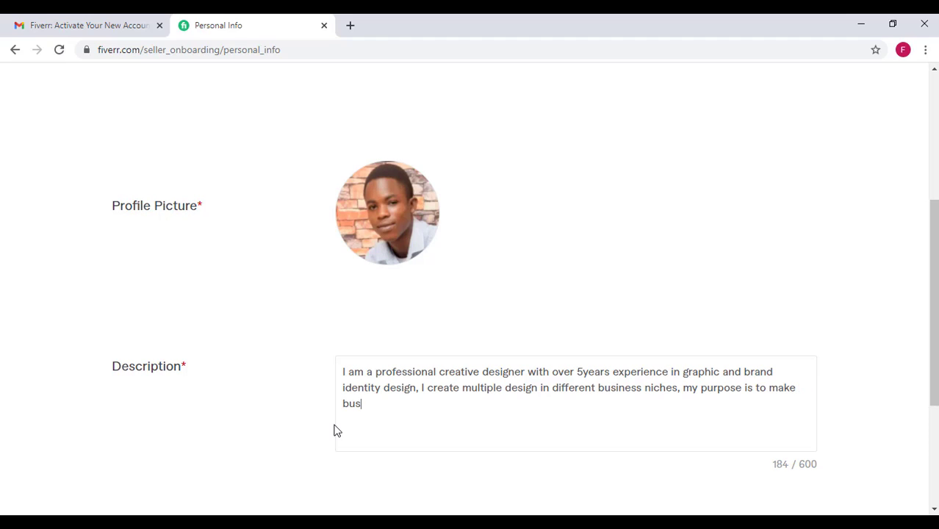
text(ss n)
key(BackSpace)
key(BackSpace)
text(iness niches)
key(BackSpace)
- Add 'creativity more pleasing to the customers thereby giving the business higher advantage of overs in the markewt.'
text(creativity )
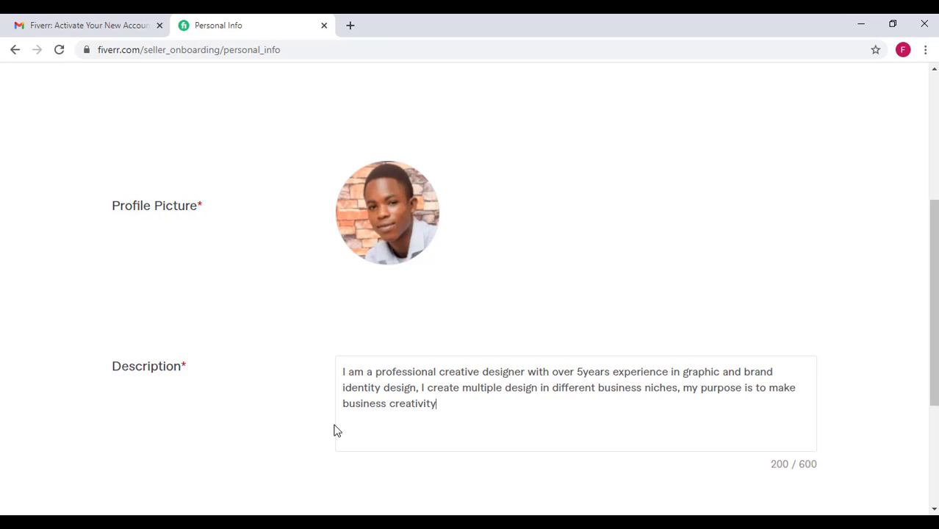
text(more pleasing to t)
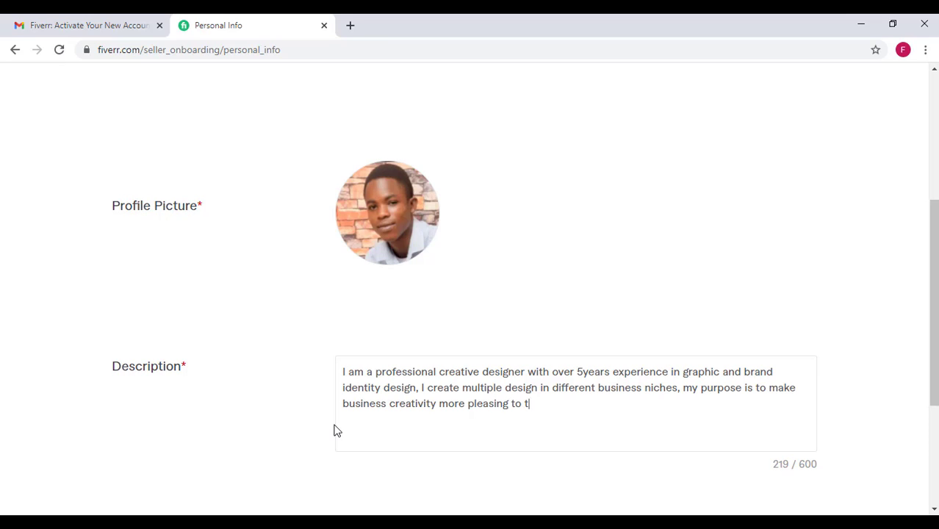
text(he customers)
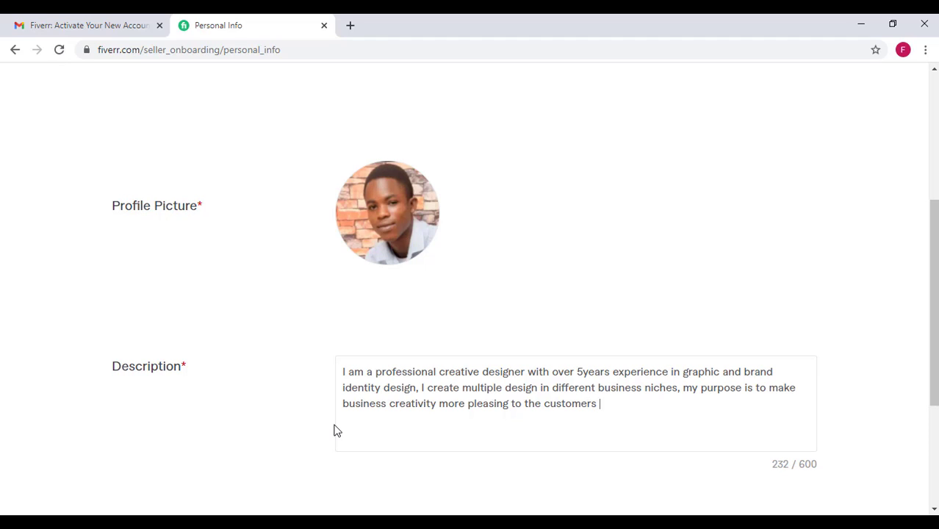
text( thereby setting the b)
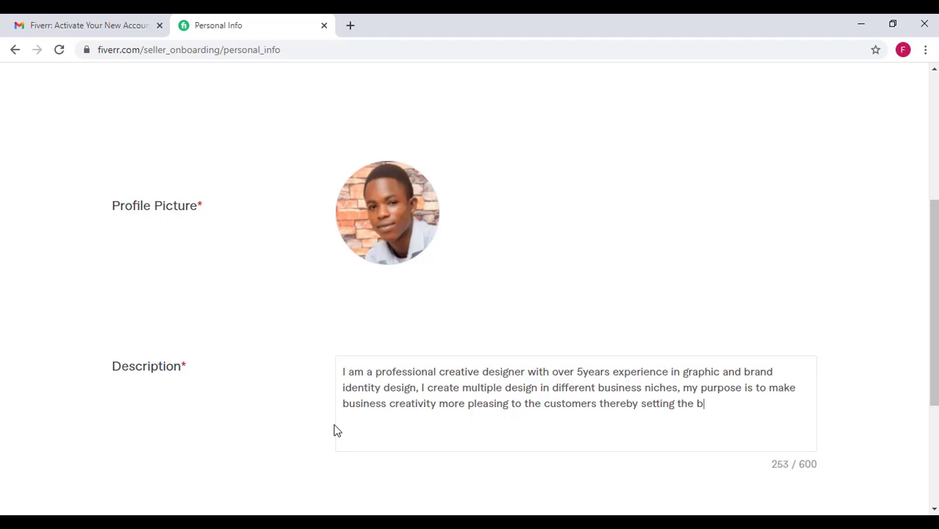
key(BackSpace)
key(BackSpace)
text(the b)
text(usine)
key(BackSpace)
key(BackSpace)
key(BackSpace)
key(BackSpace)
key(BackSpace)
key(BackSpace)
key(BackSpace)
key(BackSpace)
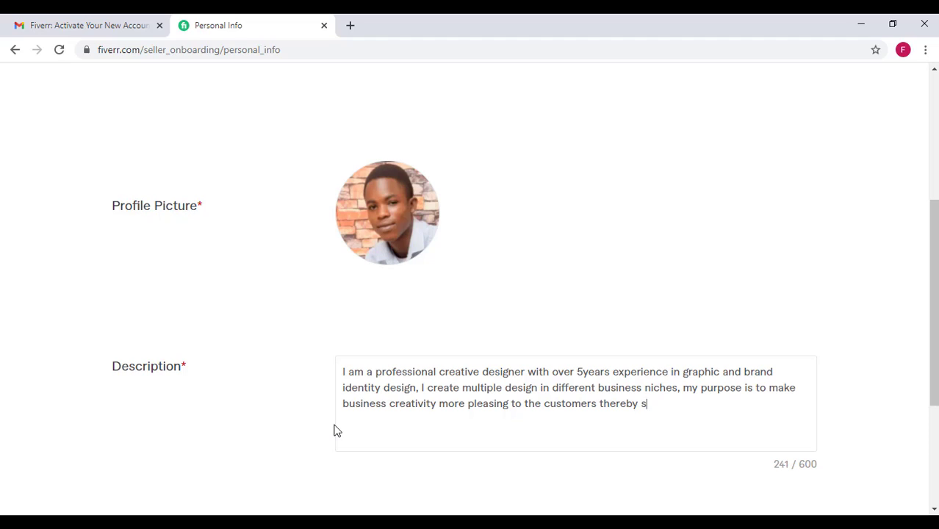
key(BackSpace)
text(giving r)
key(BackSpace)
text(e bui)
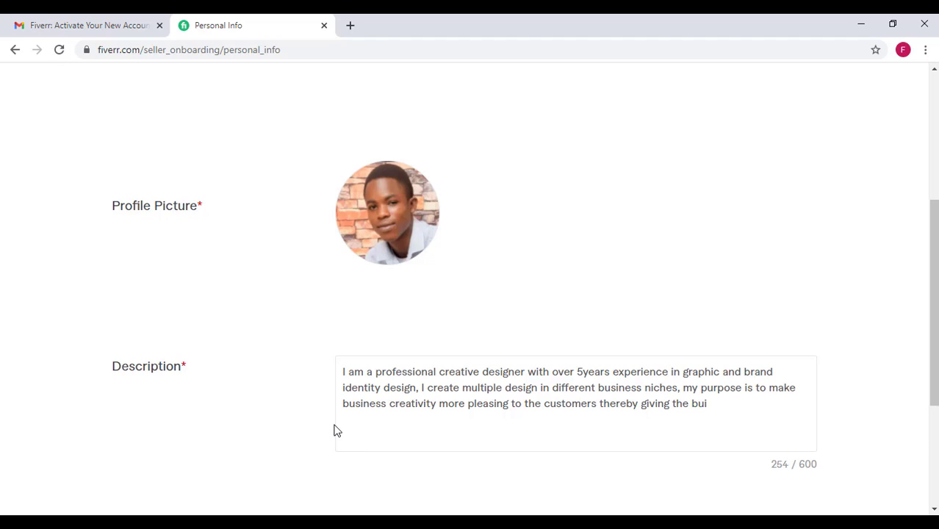
text(sines)
text(s higher ad)
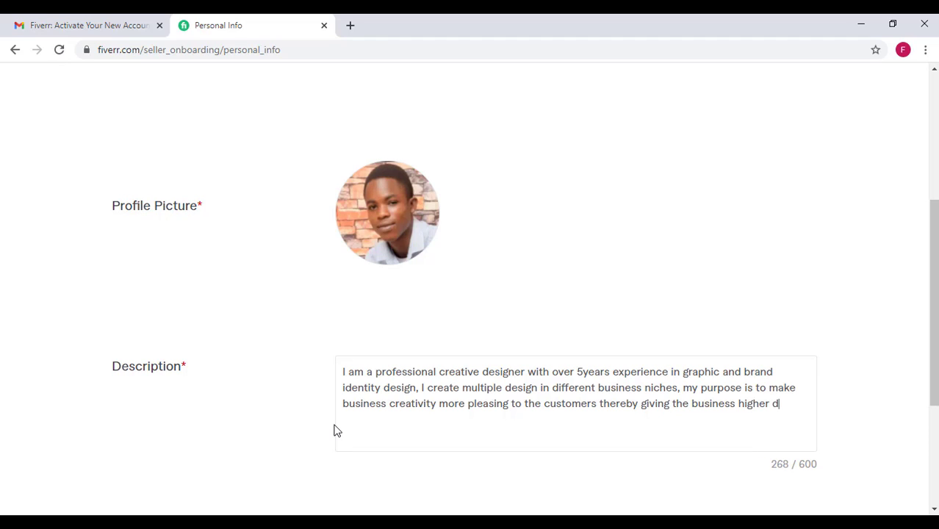
text(vantage of over)
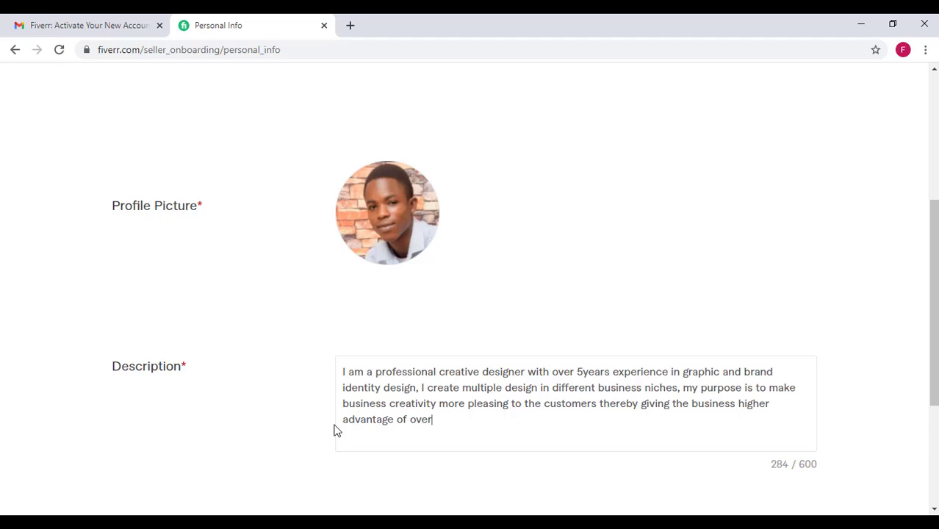
text(s in the markewt.)
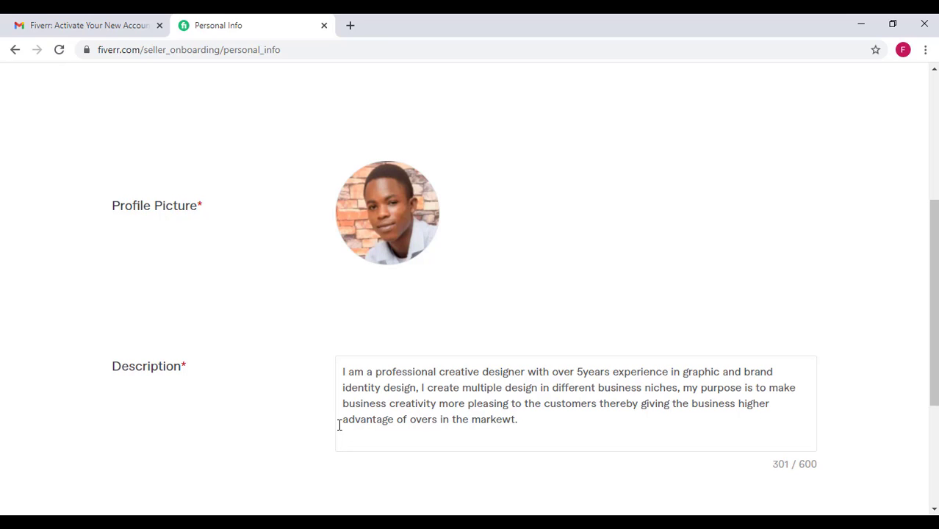
- Fix 'markewt' to 'market' and reword the ending to 'higher advantage, overs other business'
right_click(503, 420)
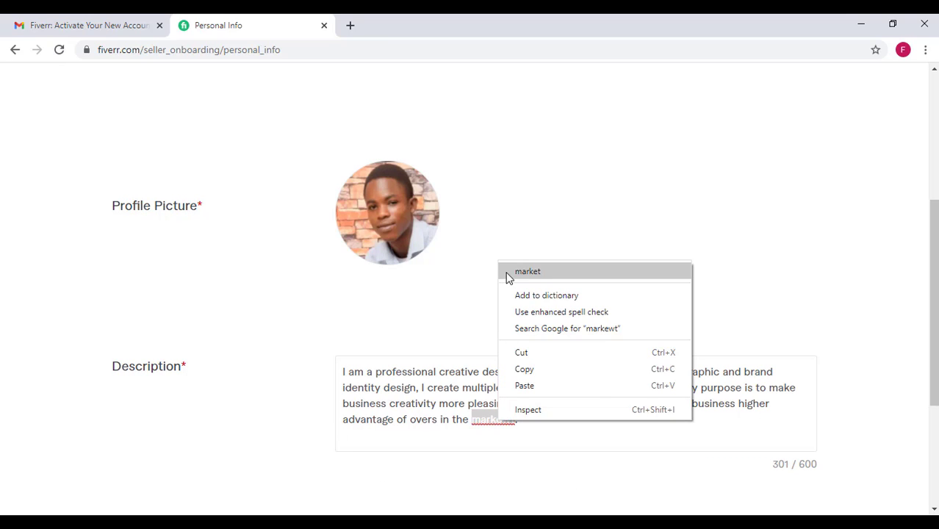
click(507, 270)
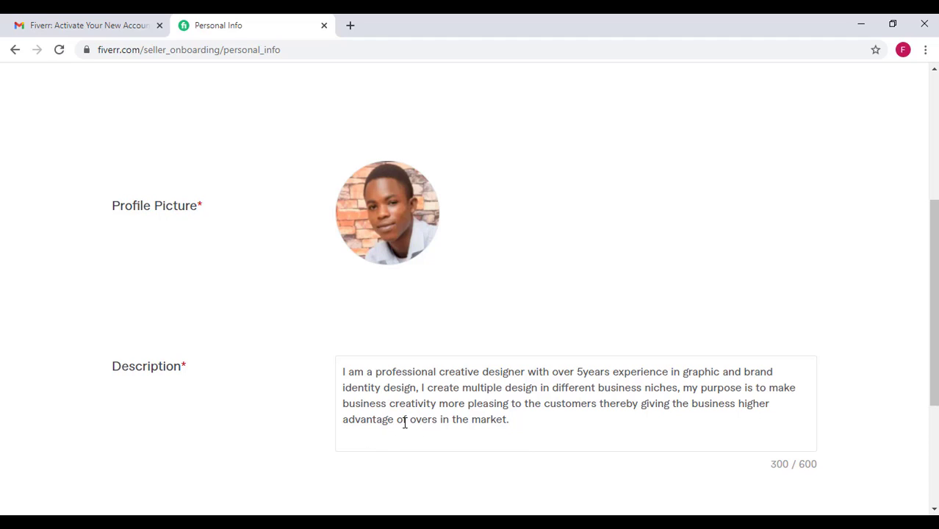
key(BackSpace)
key(BackSpace)
key(BackSpace)
key(BackSpace)
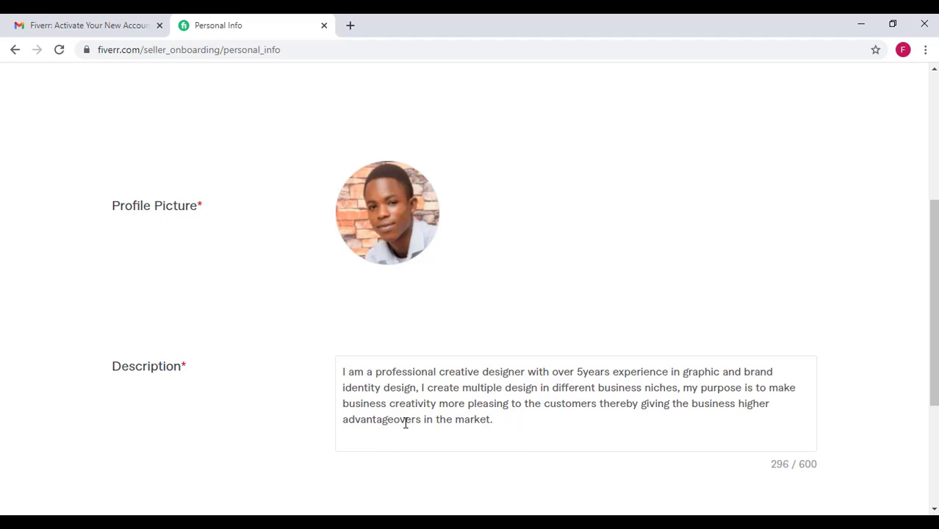
text(,)
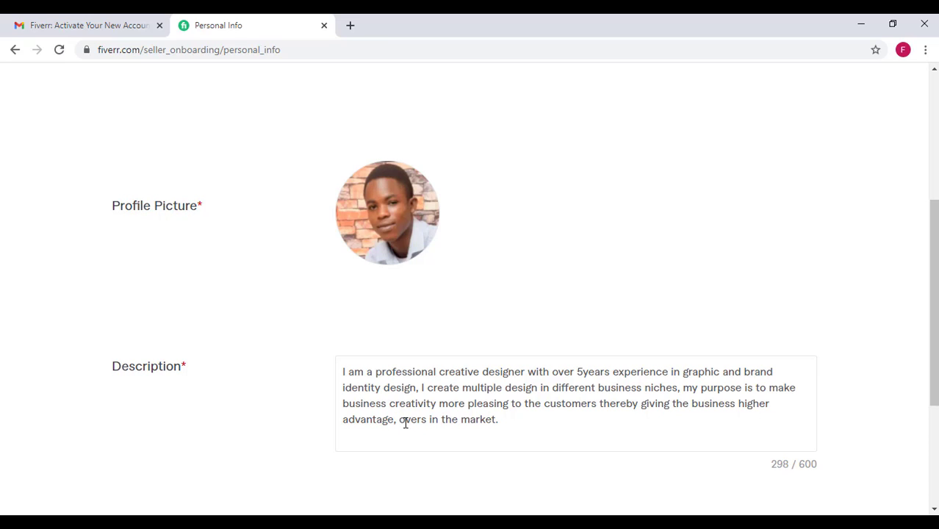
click(428, 419)
text(other )
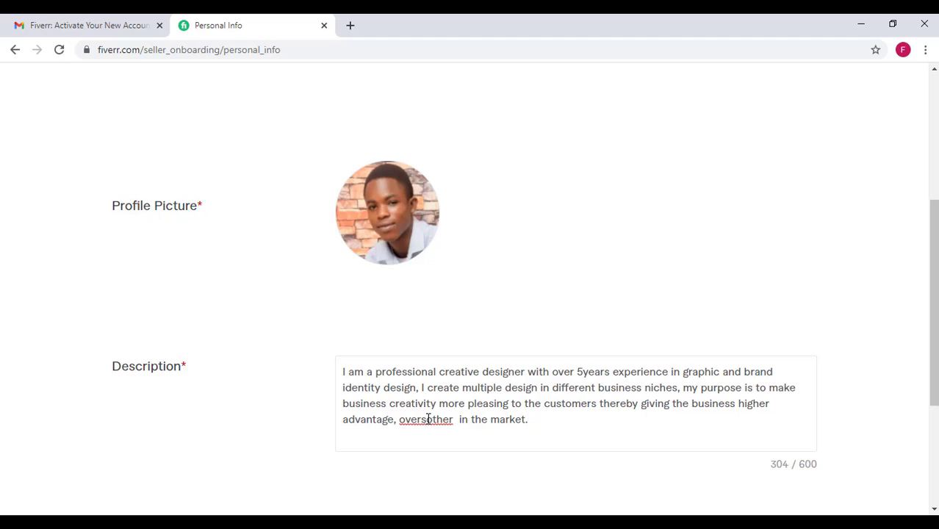
text(bus)
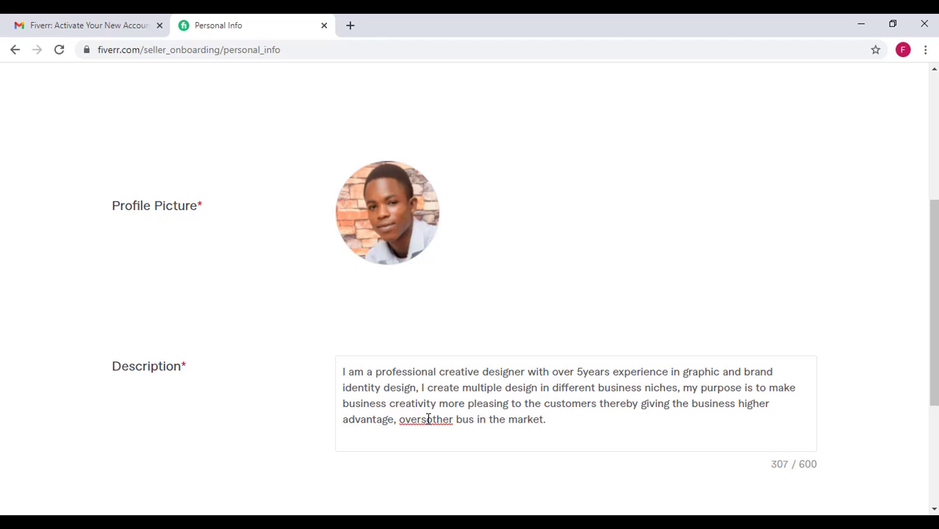
text(iness)
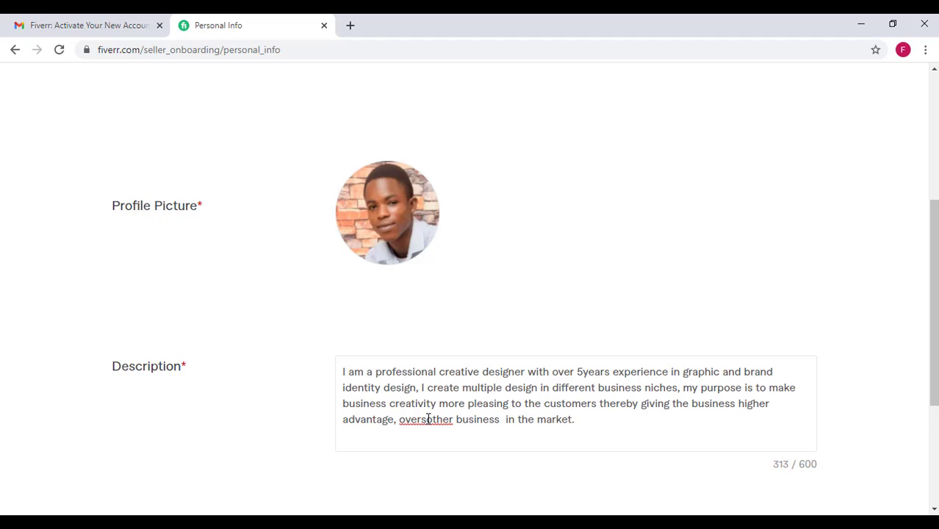
click(428, 419)
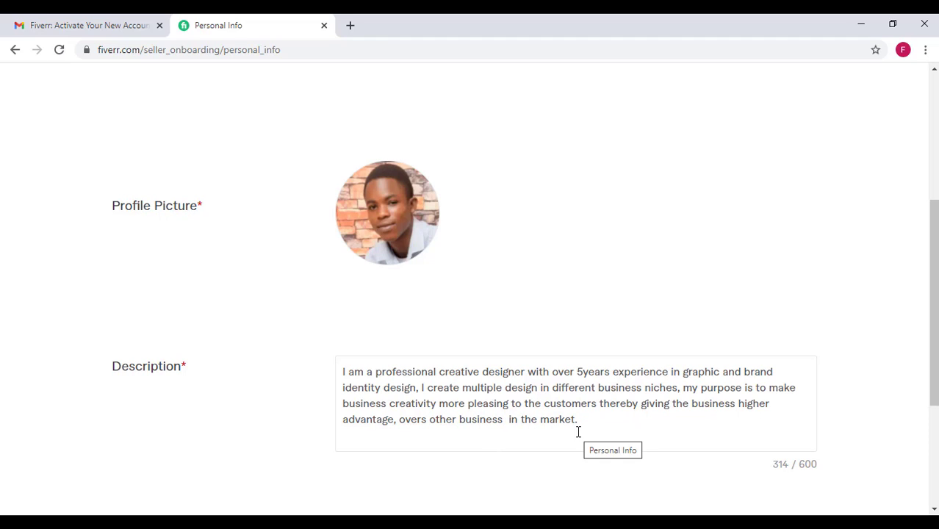
- Add French (Français) at Fluent proficiency next to English in Languages
scroll(784, 441, down, 2)
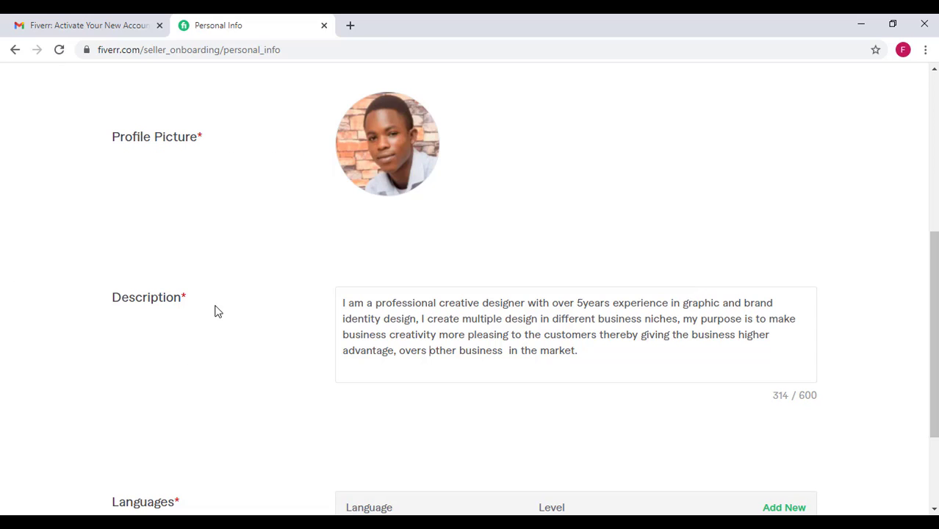
scroll(622, 366, down, 2)
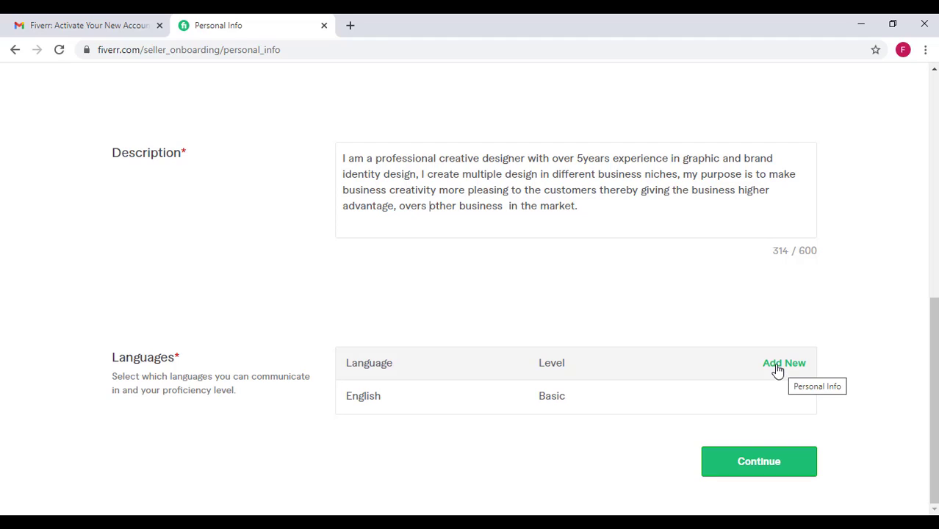
mouse_move(781, 385)
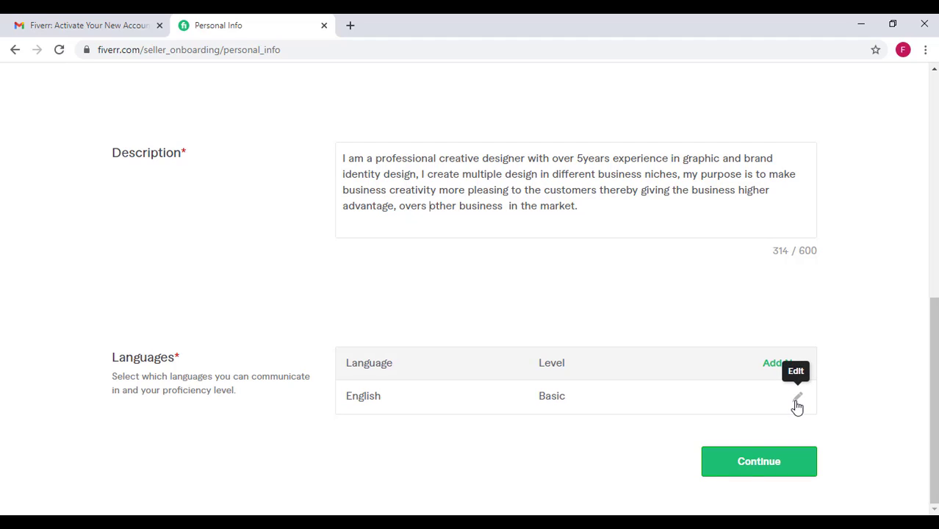
click(779, 366)
click(414, 378)
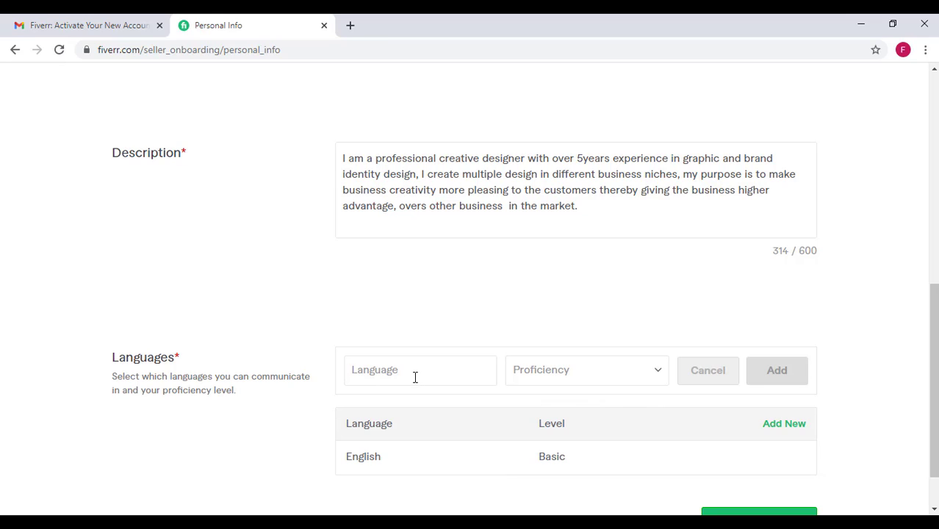
text(Fre)
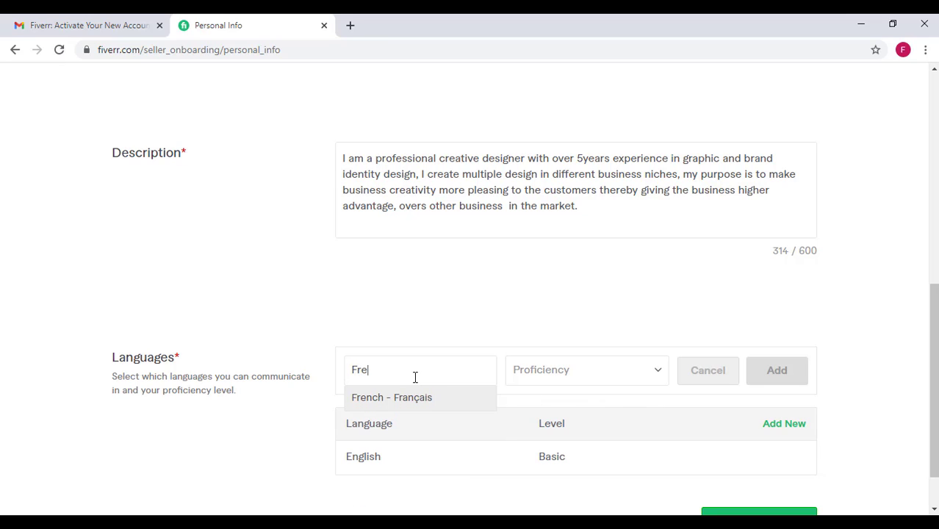
click(407, 397)
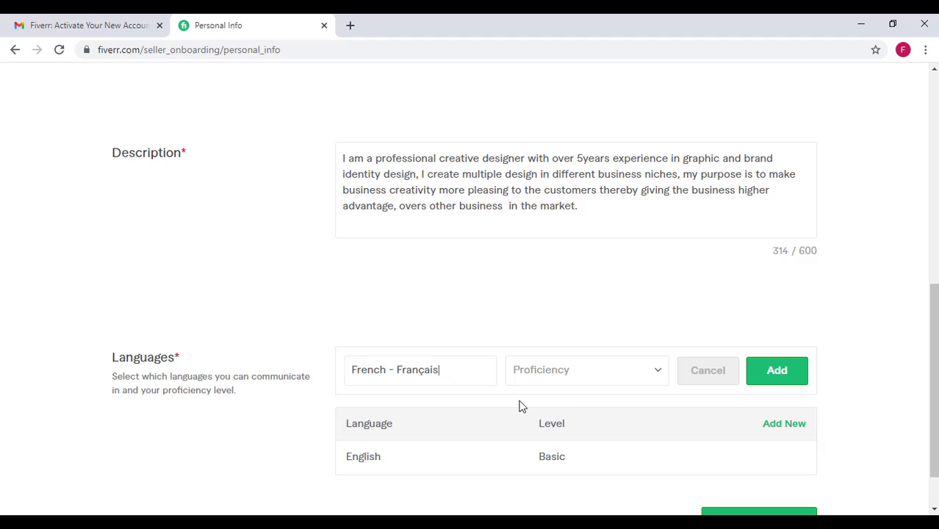
click(616, 380)
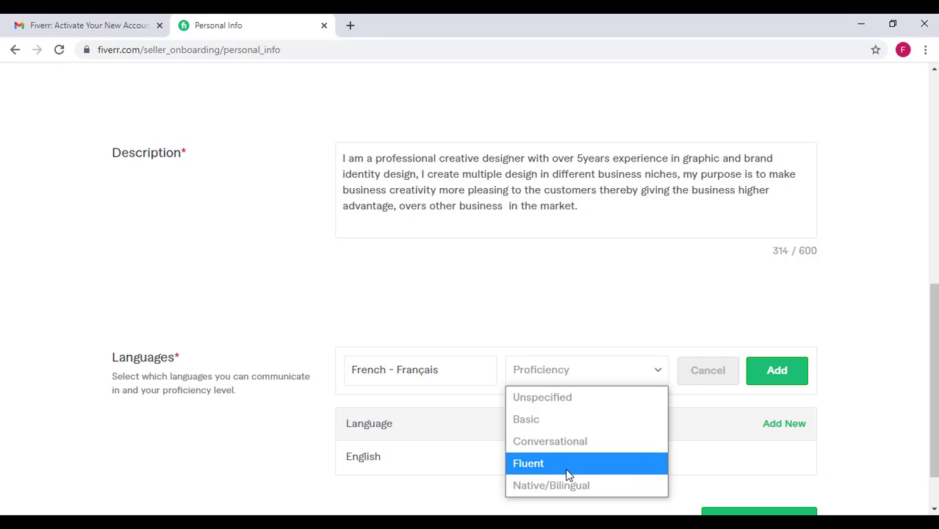
click(560, 463)
click(795, 373)
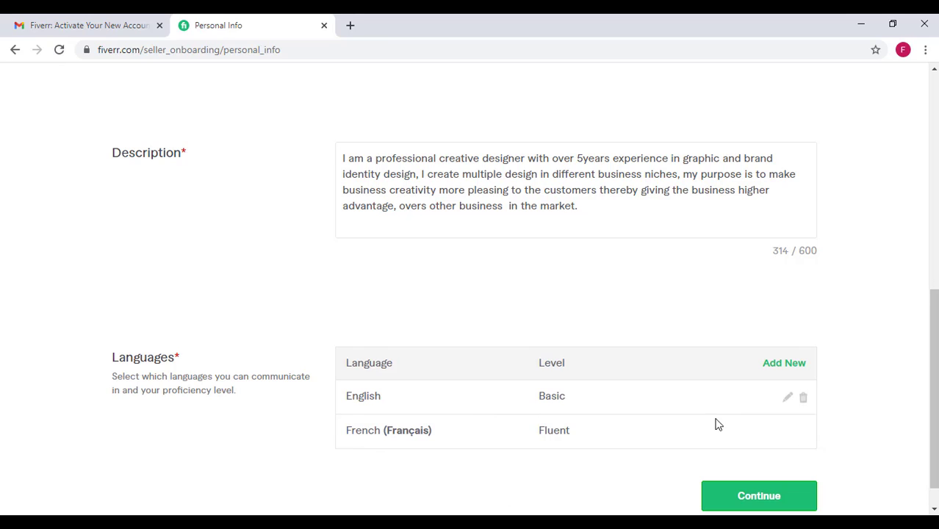
scroll(588, 413, down, 1)
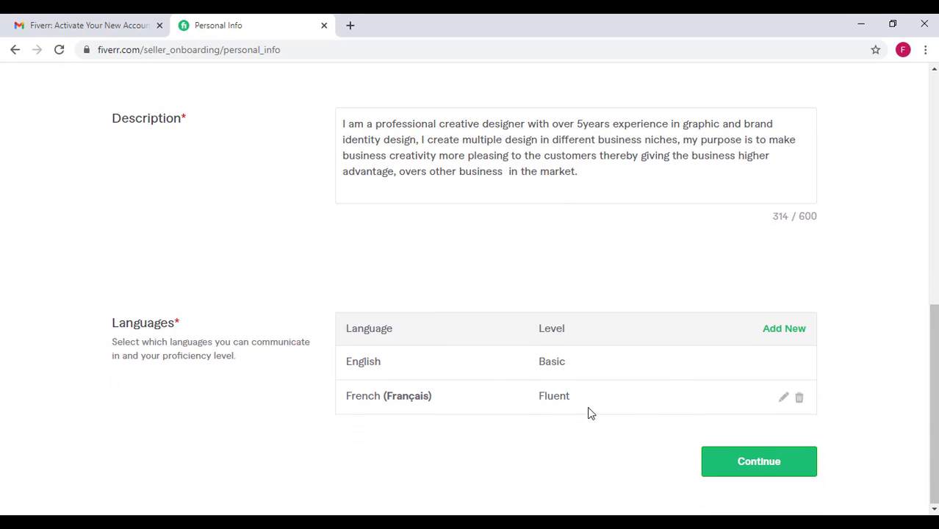
- Submit the personal info to move on to the Professional Info step
click(752, 461)
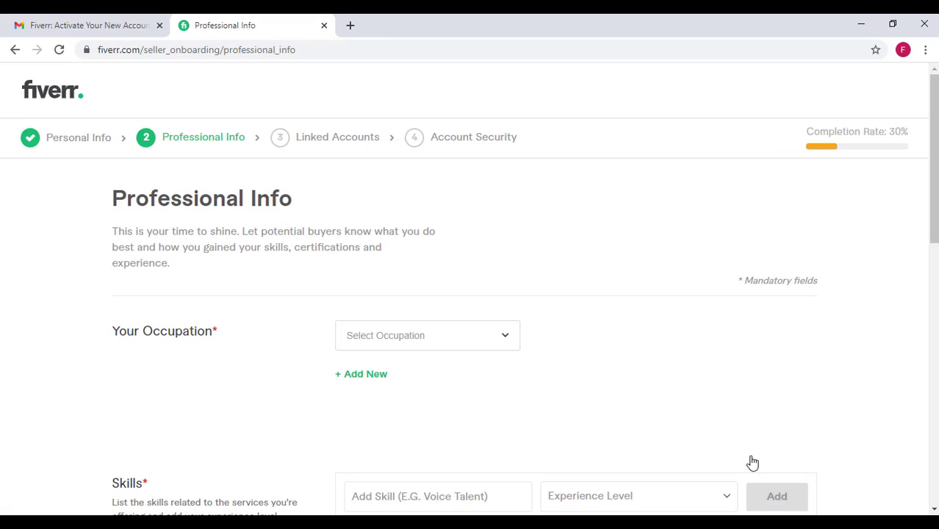
scroll(367, 341, down, 2)
scroll(371, 296, up, 1)
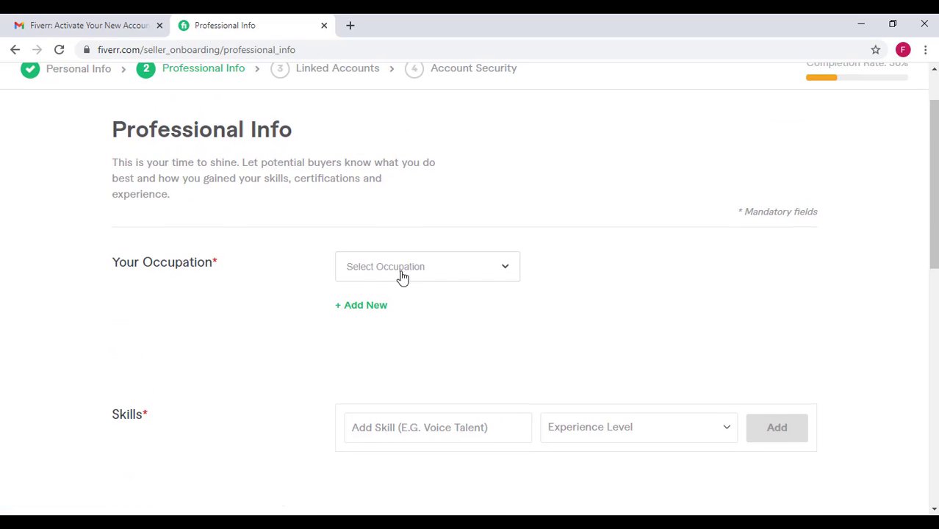
scroll(389, 239, up, 1)
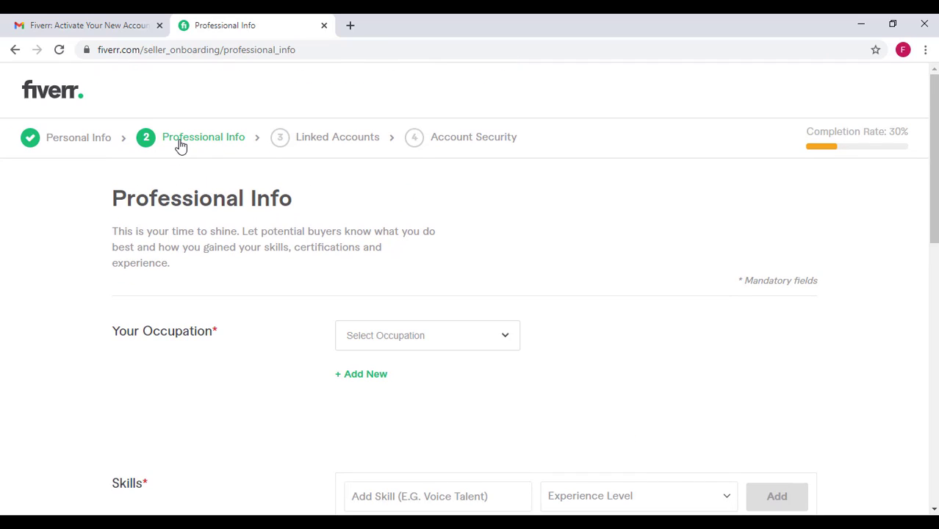
- Set the occupation to Graphics & Design, from 2016 to 2021
click(452, 344)
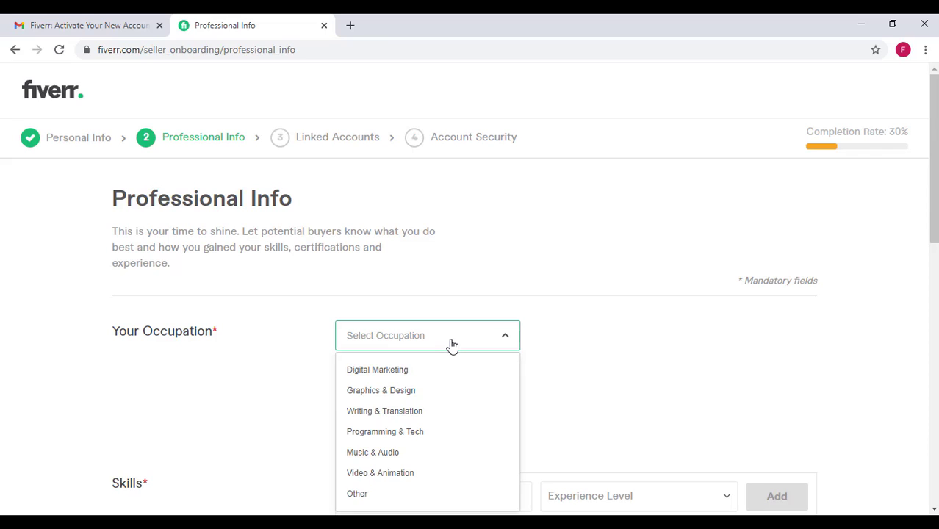
scroll(649, 371, down, 1)
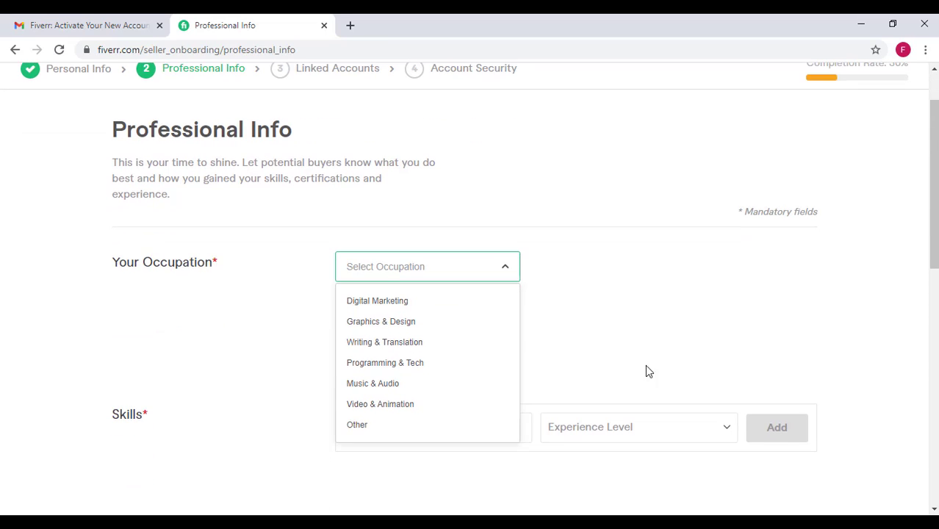
click(408, 323)
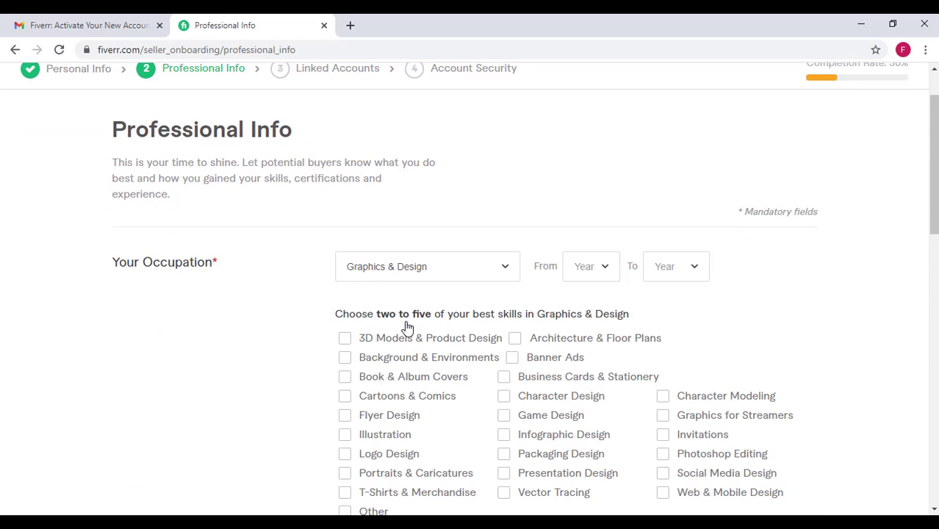
scroll(507, 316, down, 2)
scroll(495, 318, up, 1)
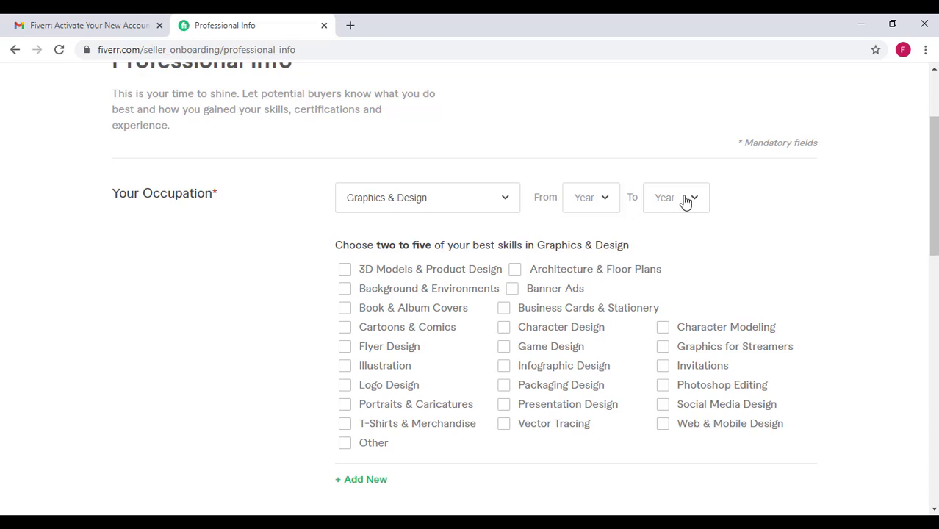
click(598, 204)
scroll(598, 276, down, 2)
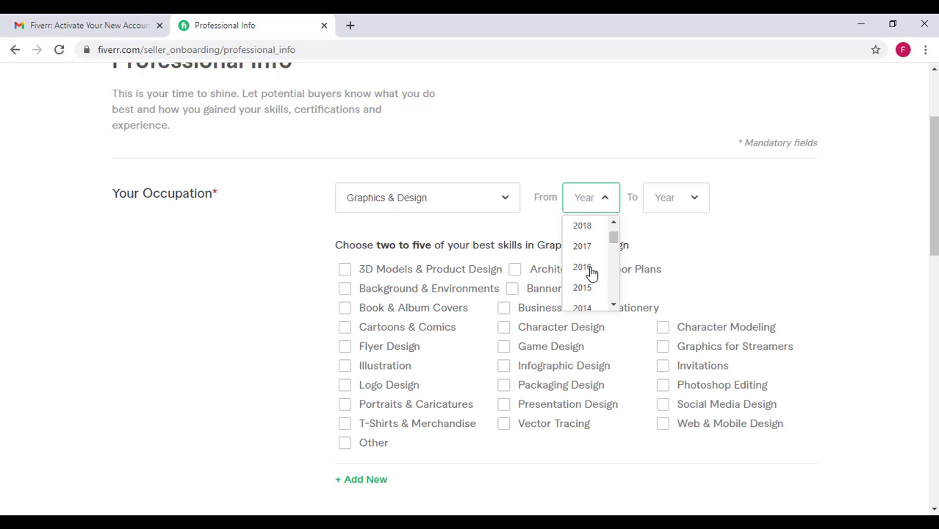
click(590, 267)
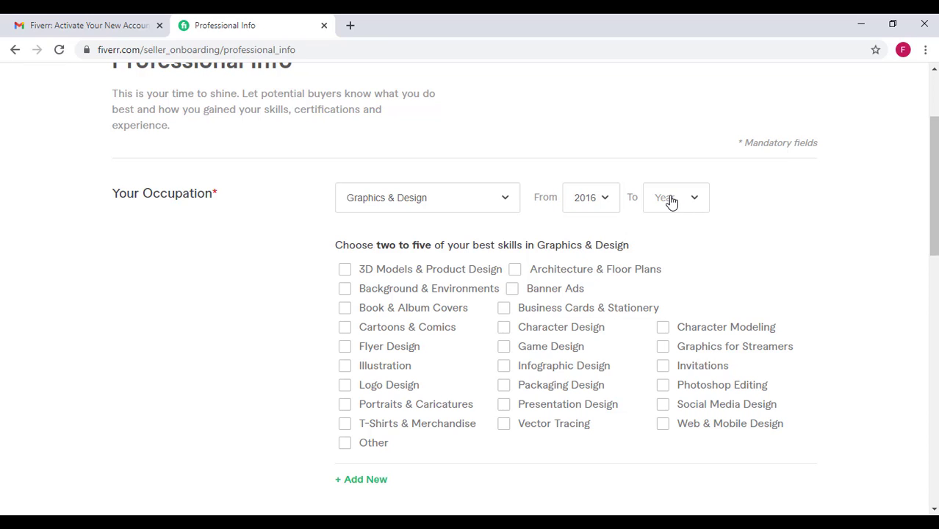
click(671, 199)
scroll(670, 246, up, 2)
scroll(717, 341, down, 1)
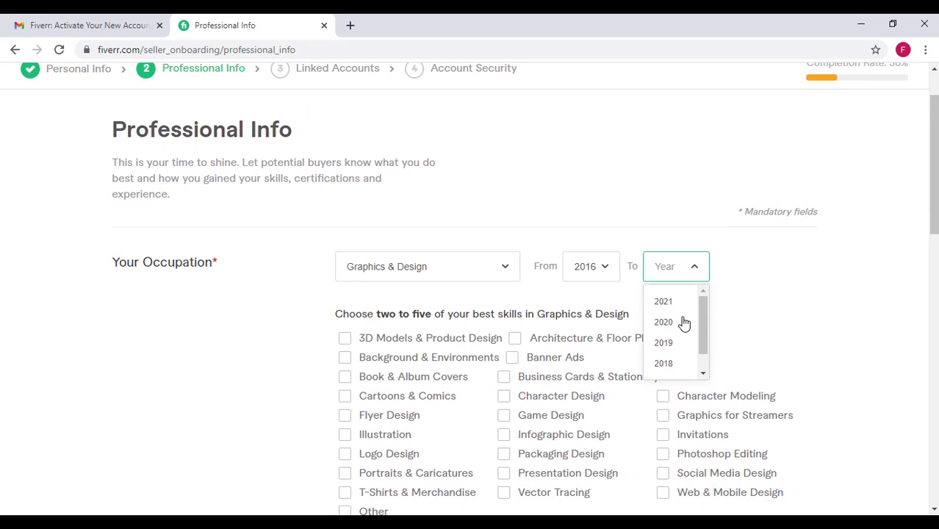
click(666, 303)
- Tick 3D Models & Product Design, Flyer Design, Cartoons & Comics, Book & Album Covers, Background & Environments
scroll(479, 254, down, 2)
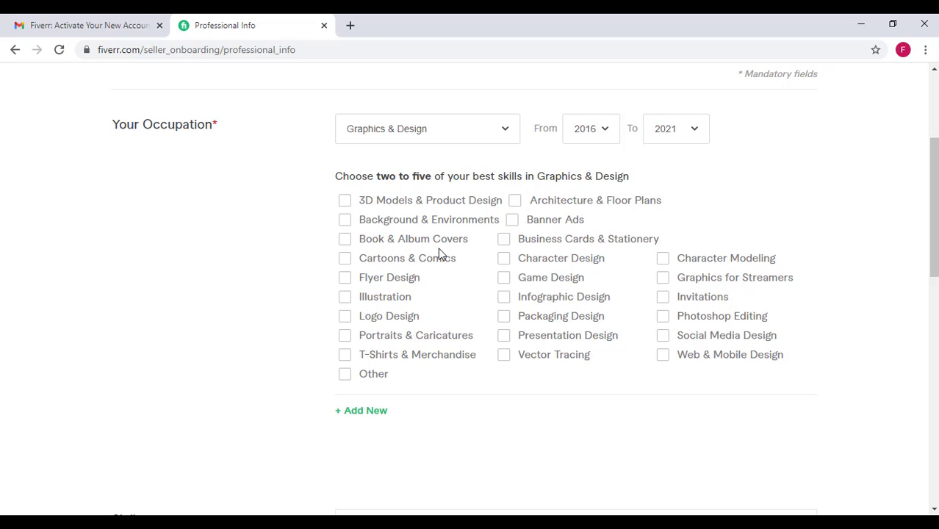
click(345, 203)
click(346, 278)
click(346, 259)
click(348, 240)
click(346, 221)
scroll(432, 243, down, 3)
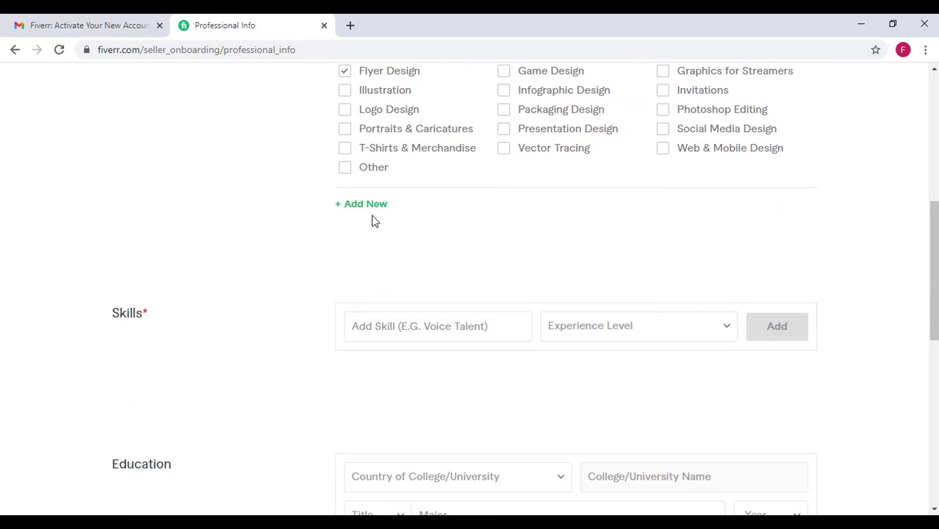
- Add a second occupation row, then delete the extra empty entry
click(360, 206)
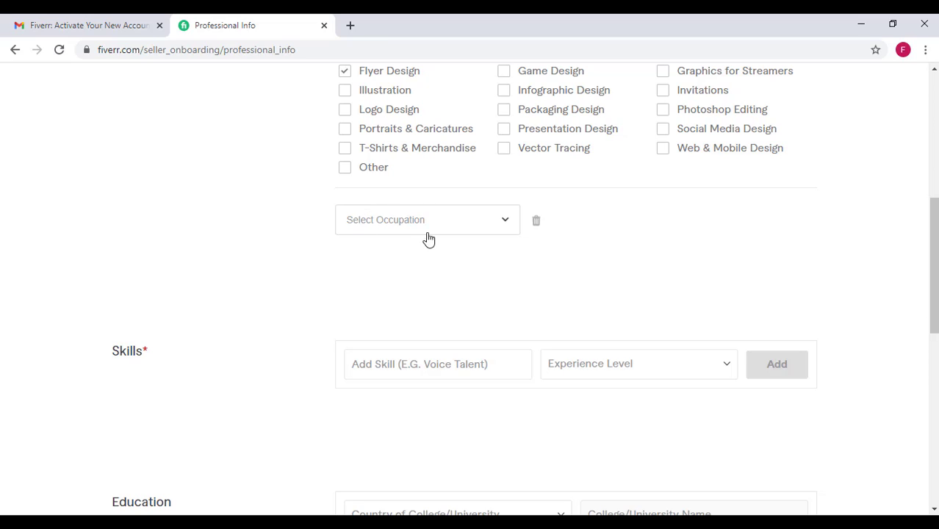
click(535, 223)
scroll(425, 233, down, 1)
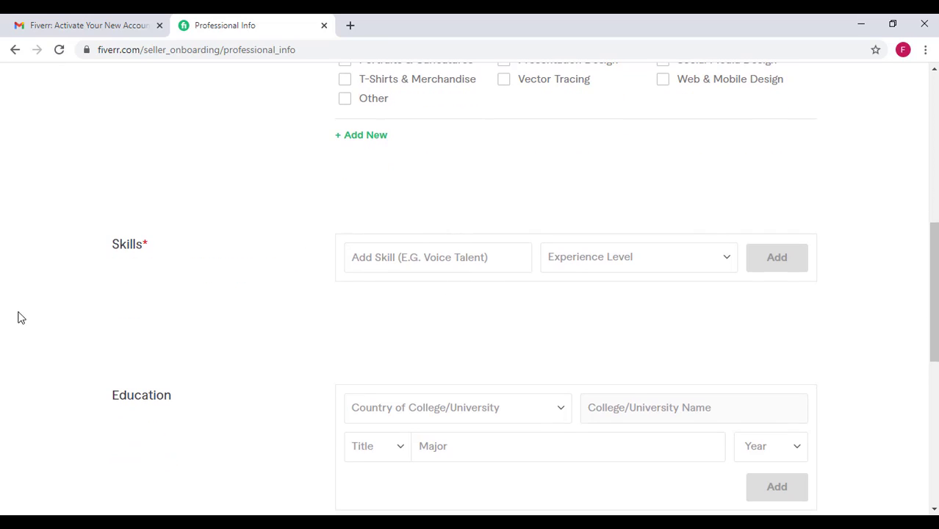
scroll(358, 240, up, 4)
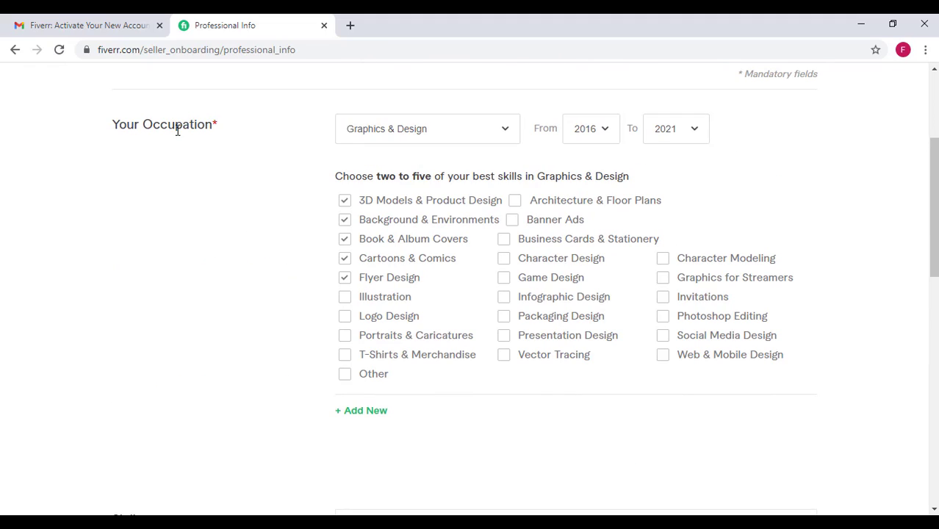
scroll(187, 154, down, 5)
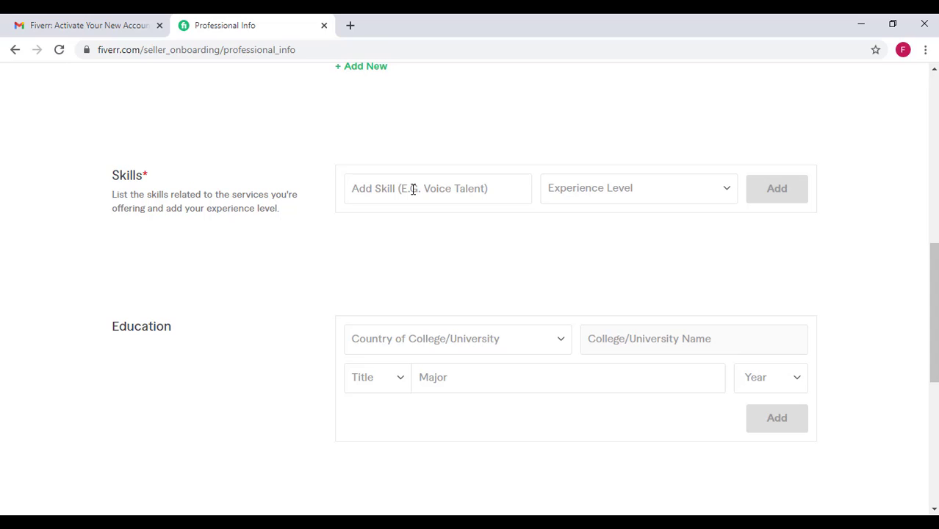
- Add Logodesign and Adobe Photoshop as Expert-level skills
click(413, 189)
text(Logo)
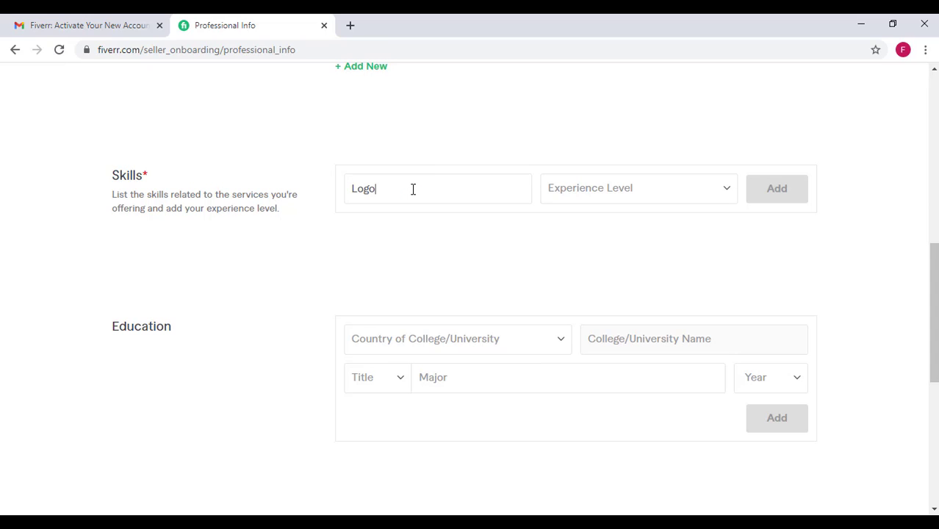
click(389, 216)
click(592, 190)
click(579, 259)
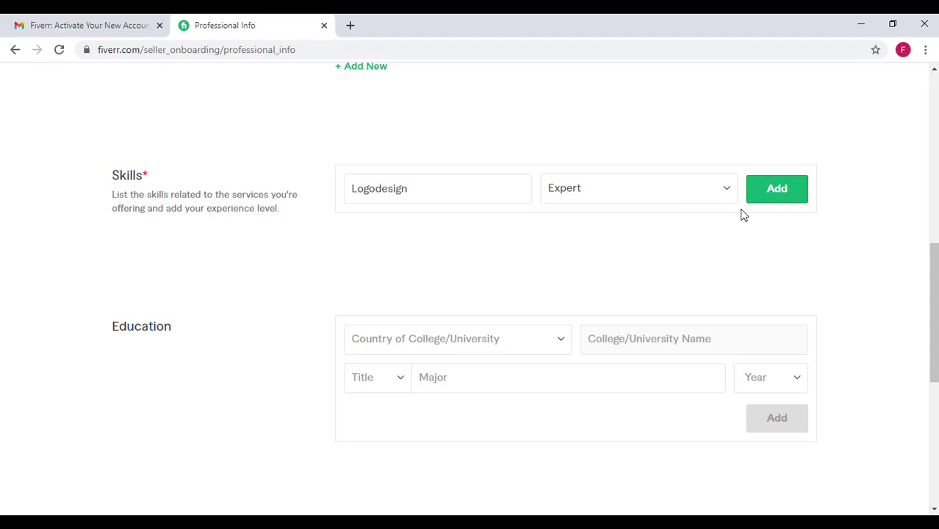
click(767, 187)
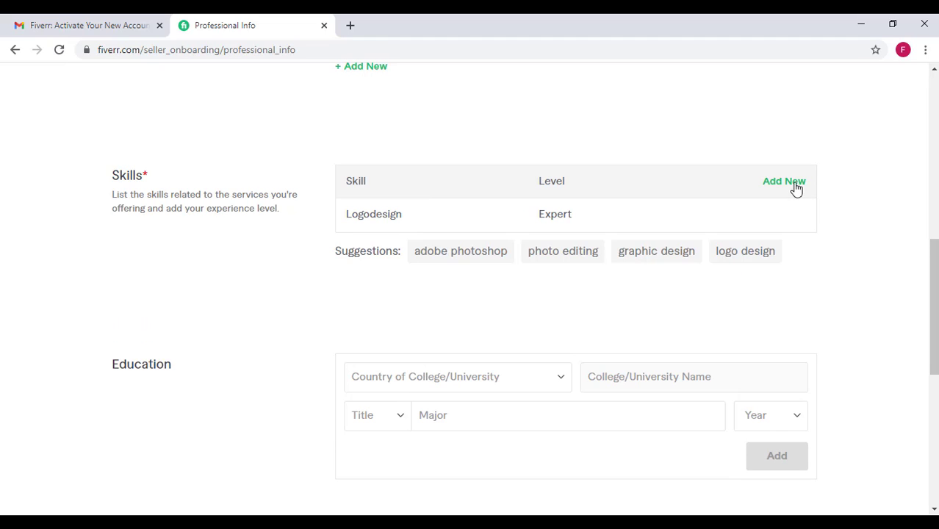
click(491, 254)
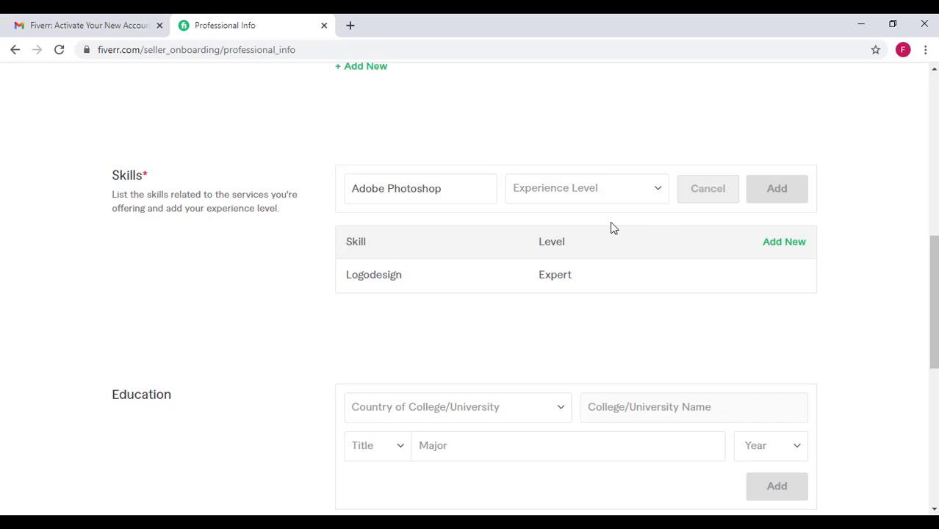
click(616, 189)
click(581, 262)
click(784, 197)
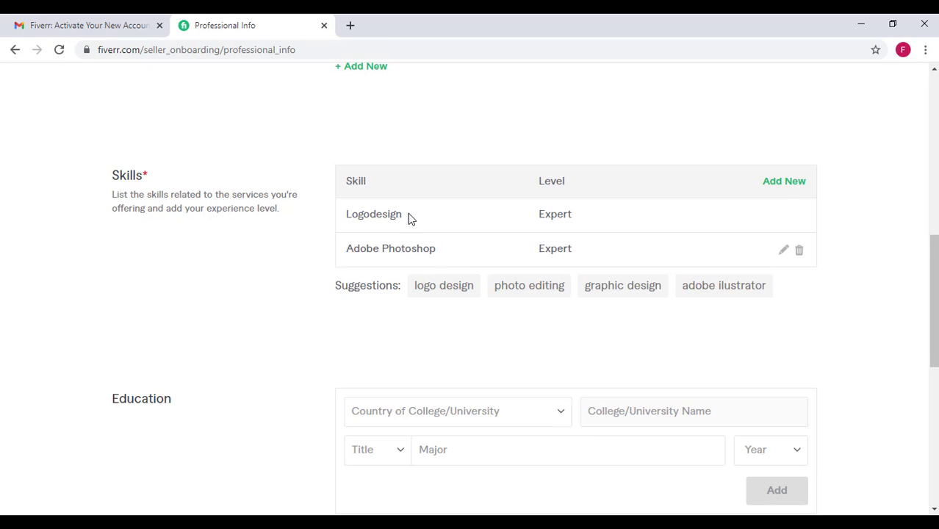
- Add Graphic Design and Brand Identity as Expert-level skills
click(615, 290)
click(599, 192)
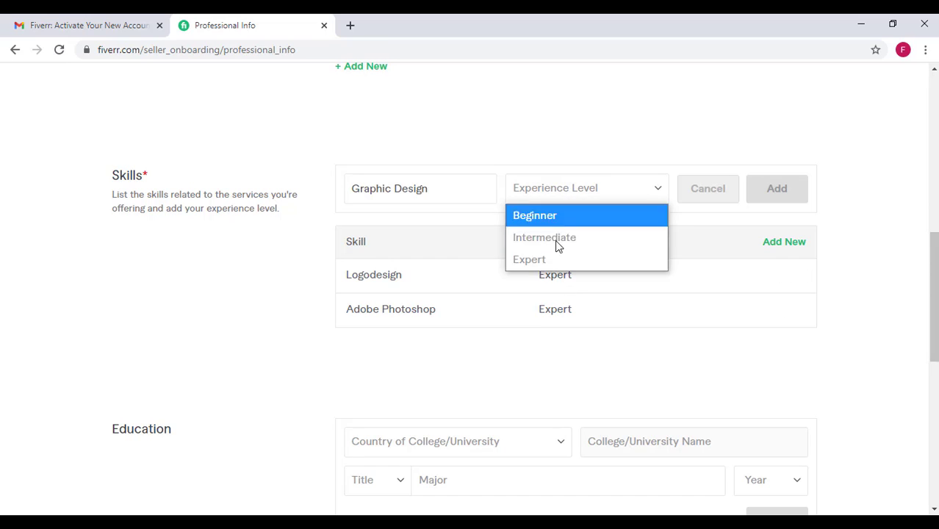
click(609, 256)
click(785, 192)
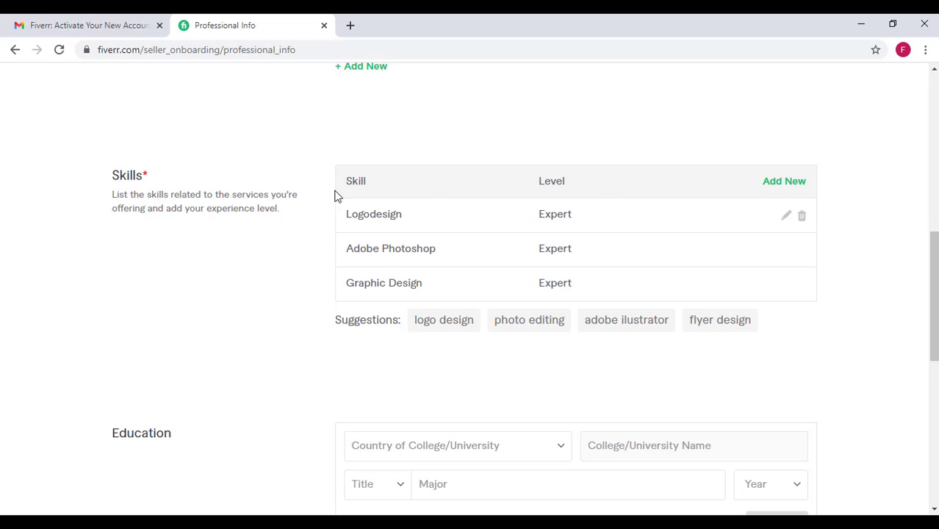
click(785, 181)
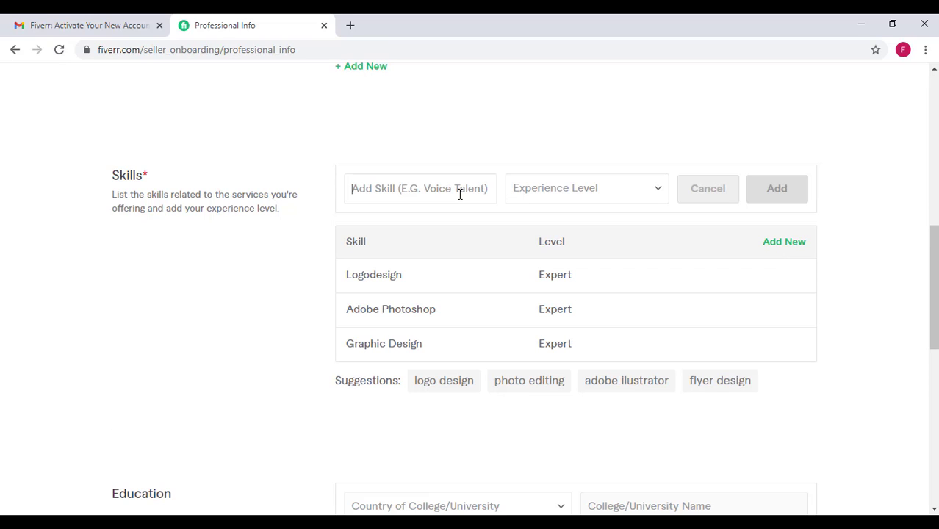
click(460, 194)
text(Brand)
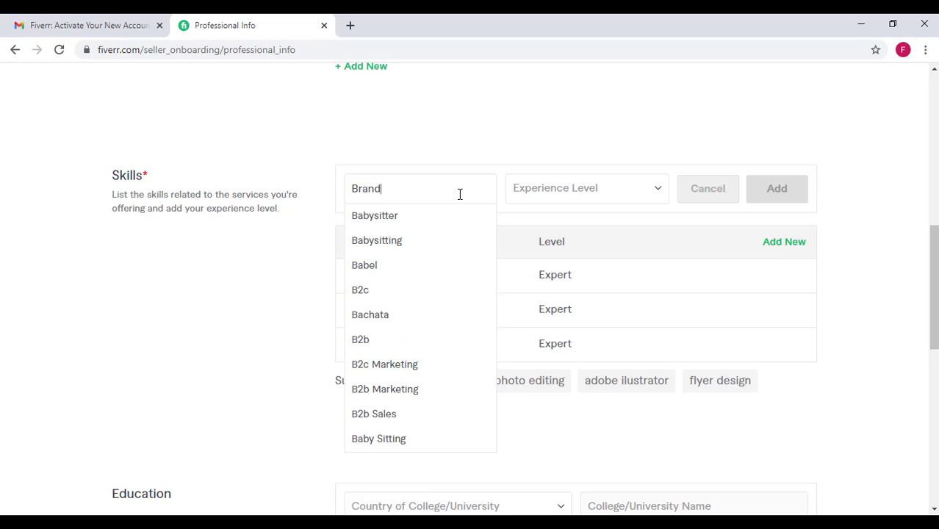
text( I)
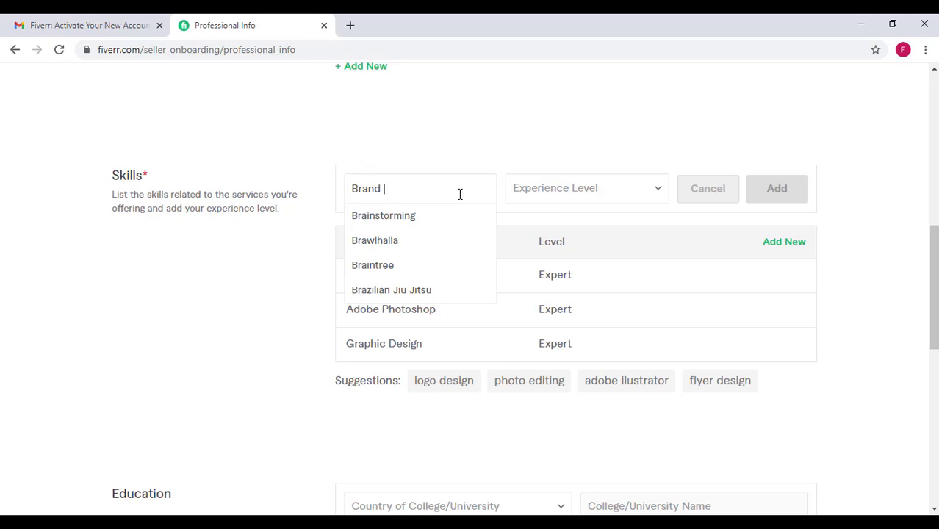
text(dent)
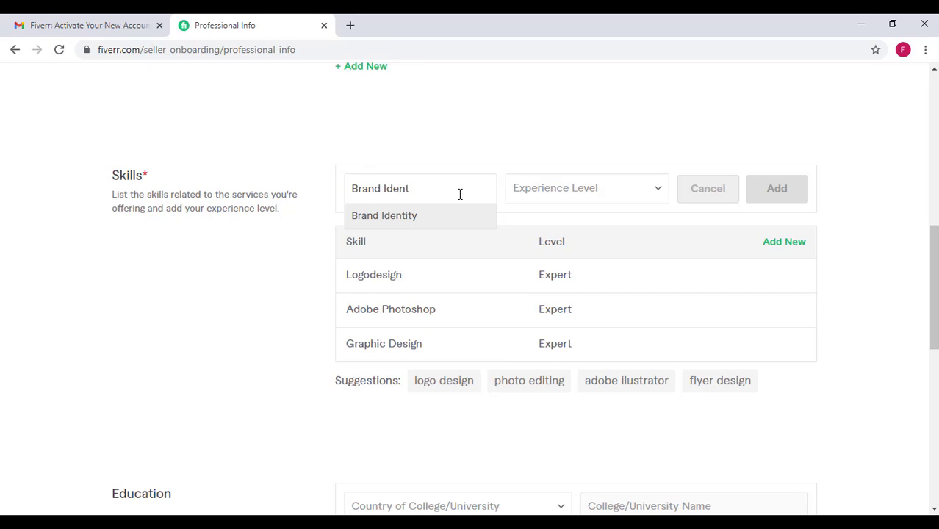
click(441, 215)
click(533, 197)
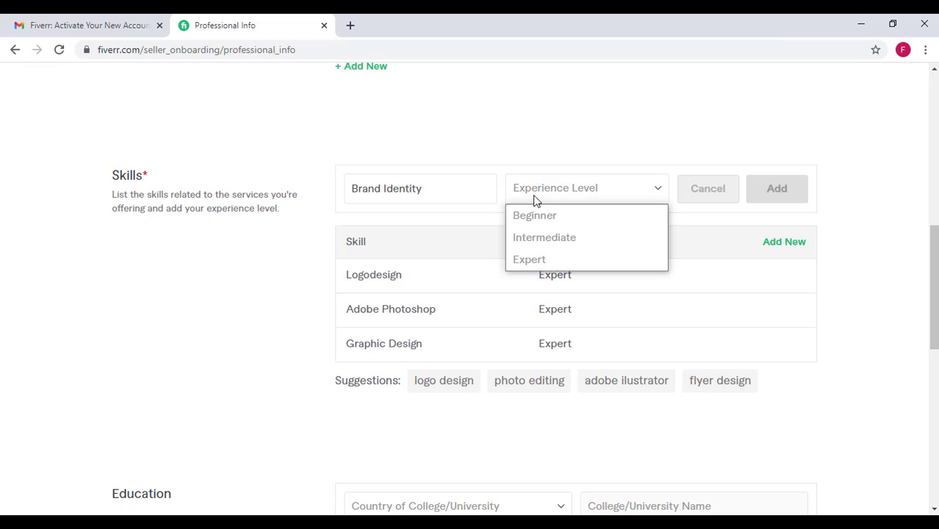
click(544, 264)
click(784, 193)
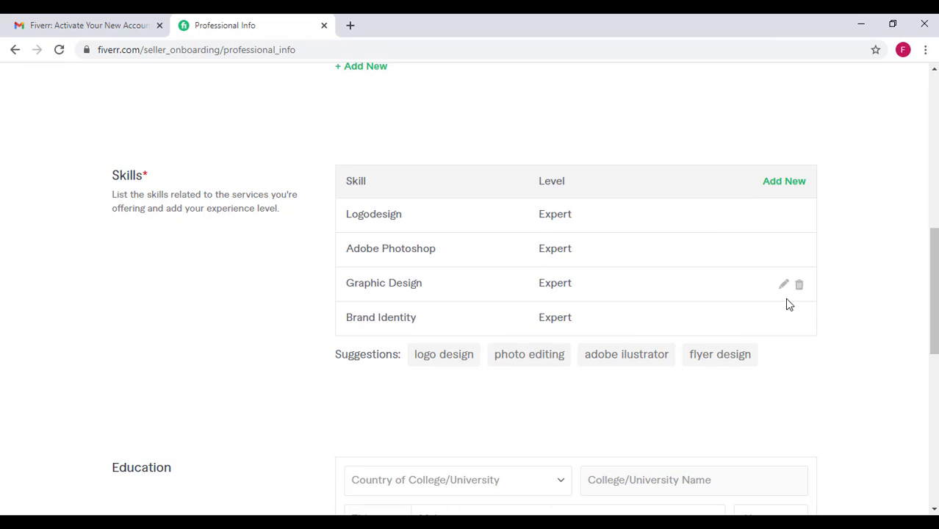
scroll(787, 305, down, 2)
scroll(785, 309, up, 2)
scroll(597, 321, down, 3)
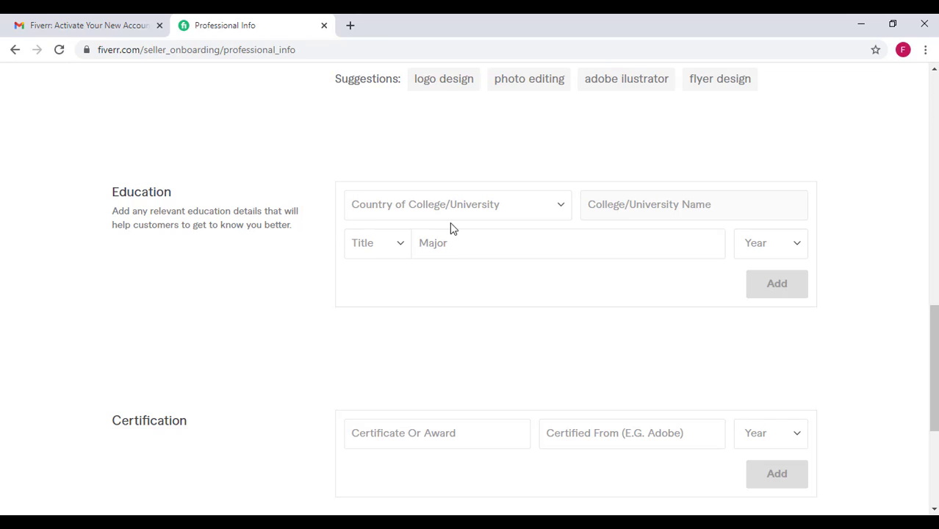
- Set the college country to Nigeria and the school to Obafemi Awolowo University
click(493, 216)
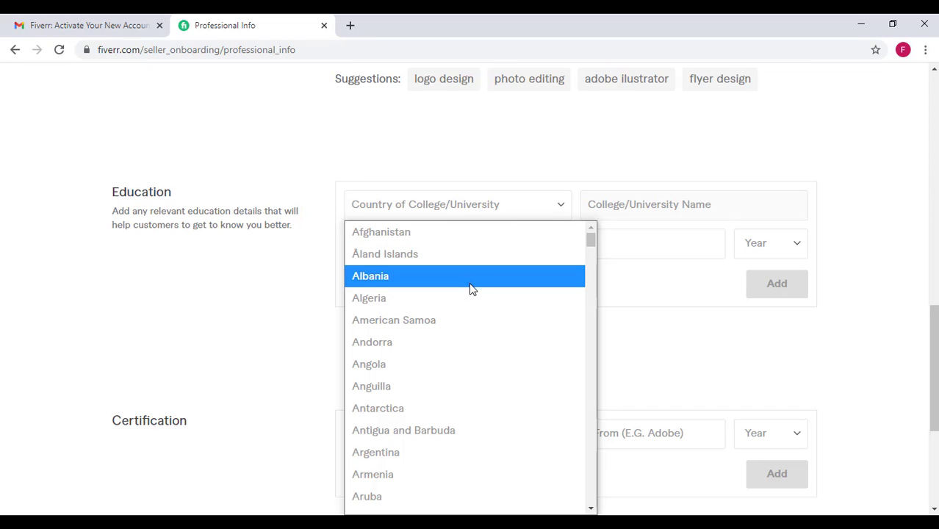
scroll(470, 288, down, 20)
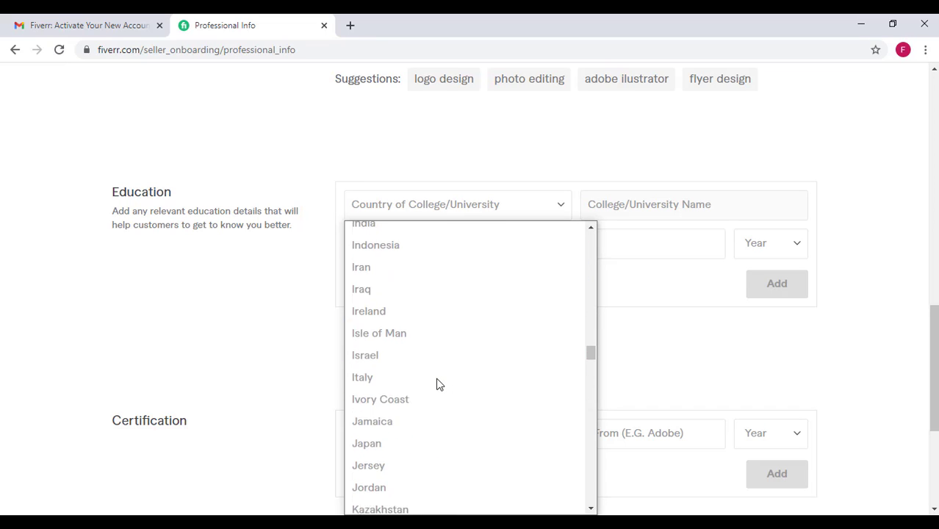
scroll(436, 383, down, 15)
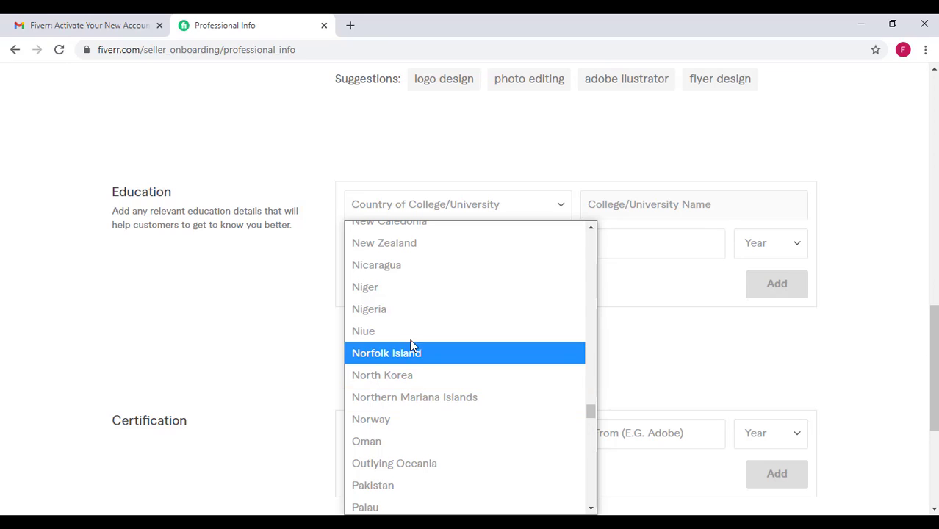
click(417, 314)
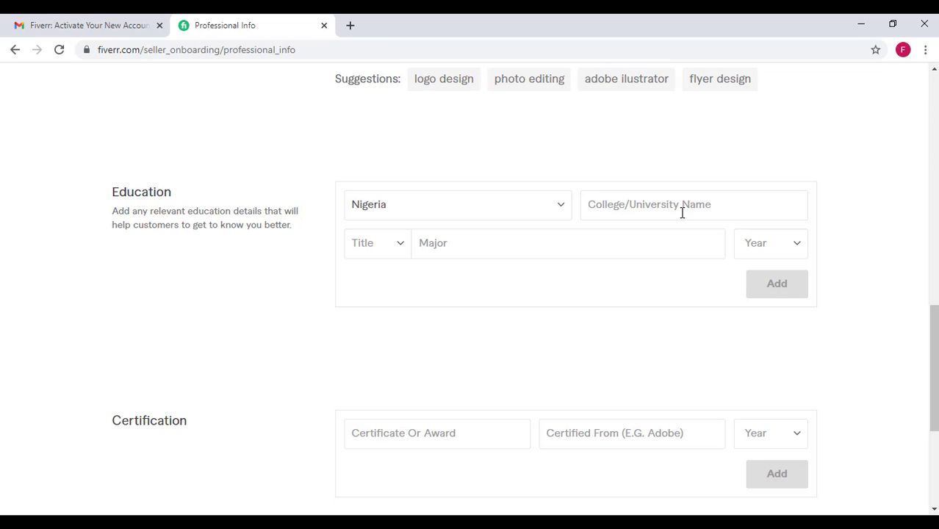
text(Obafe)
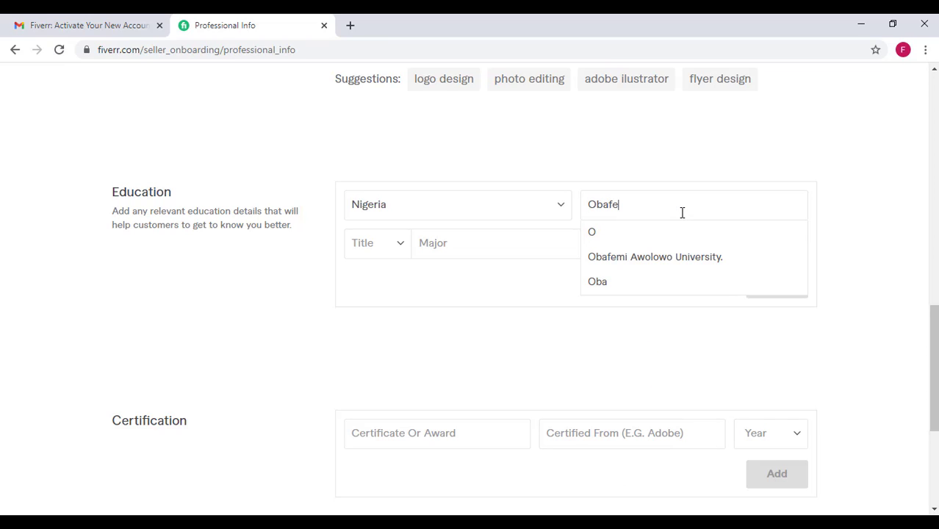
click(681, 269)
click(752, 204)
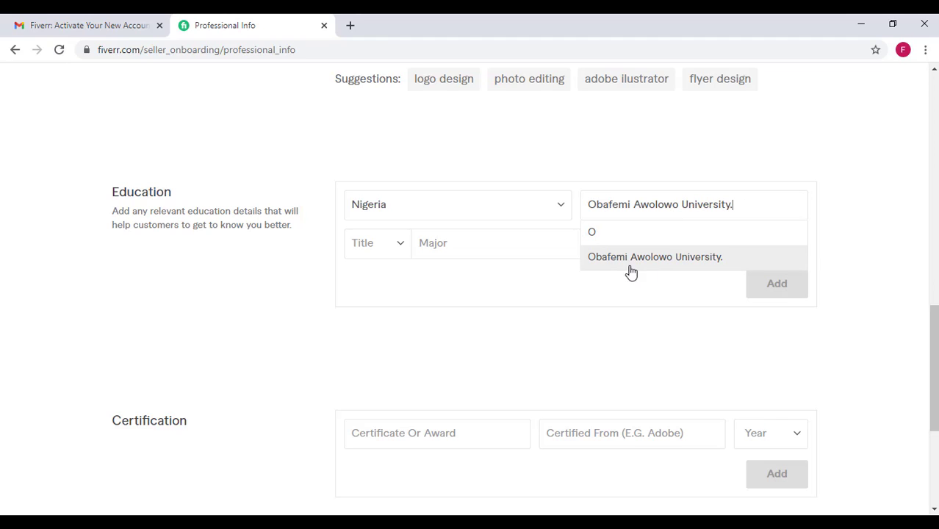
click(675, 268)
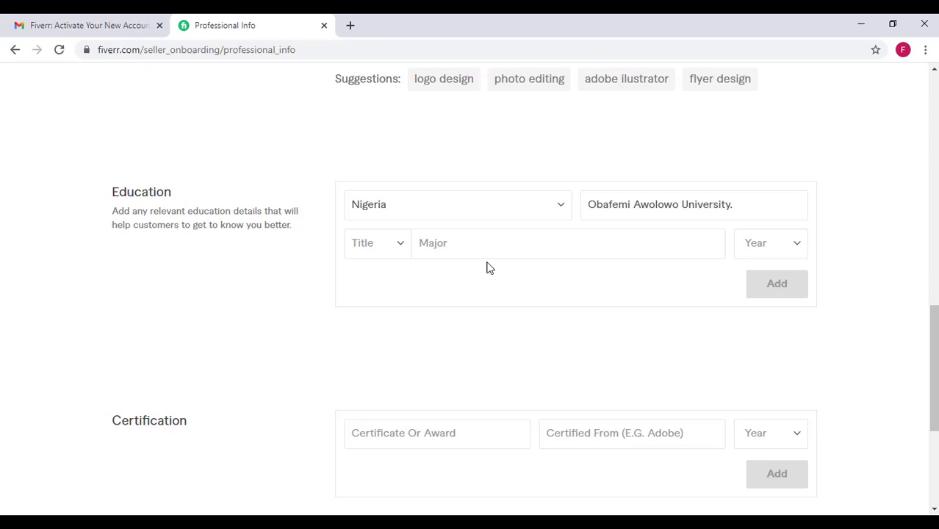
- Choose B.Sc. in Estate Management, graduation year 2019, and add the education entry
click(398, 250)
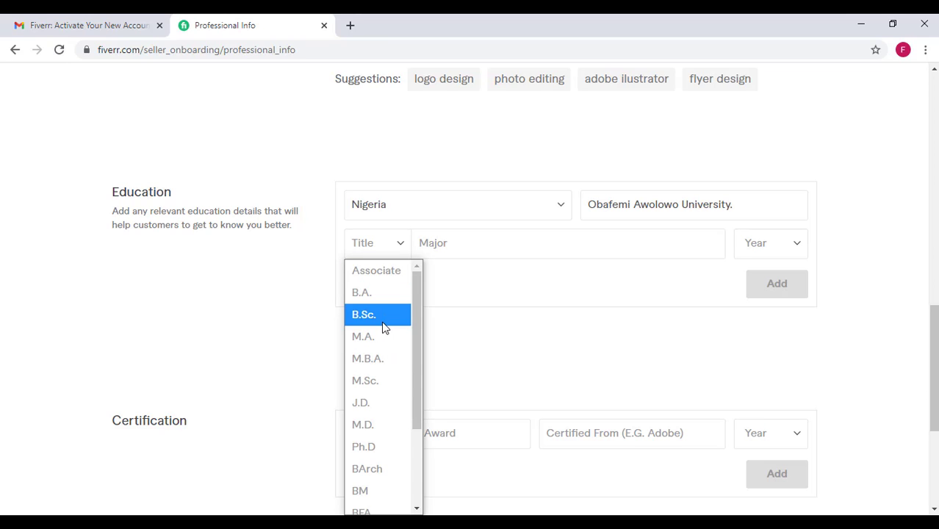
click(383, 324)
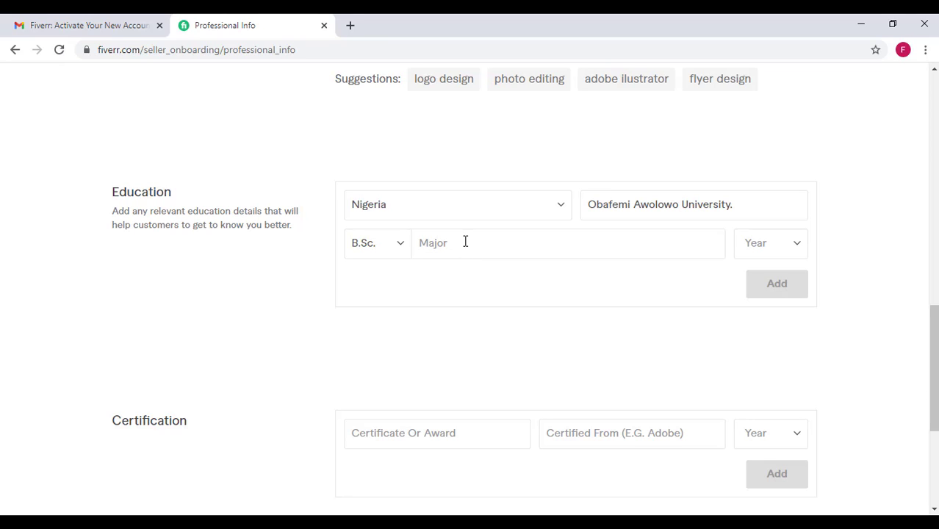
text(E)
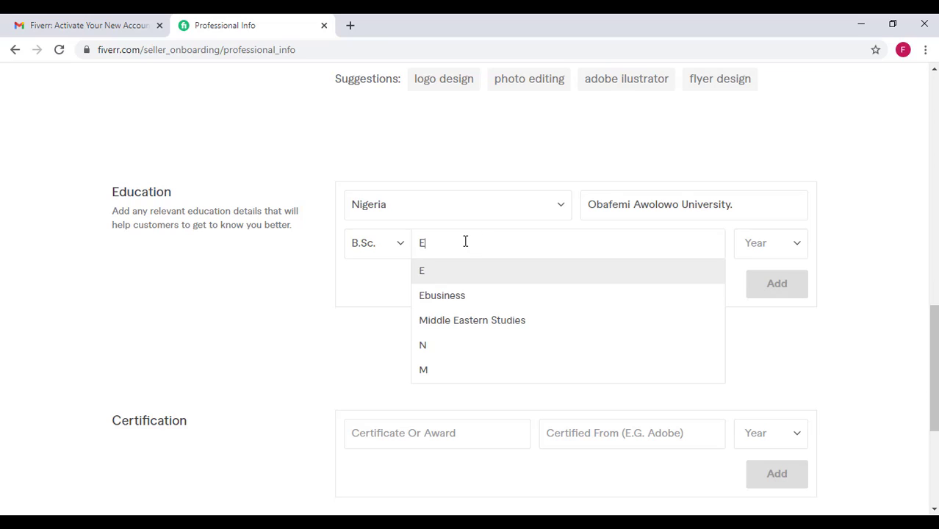
text(STAT)
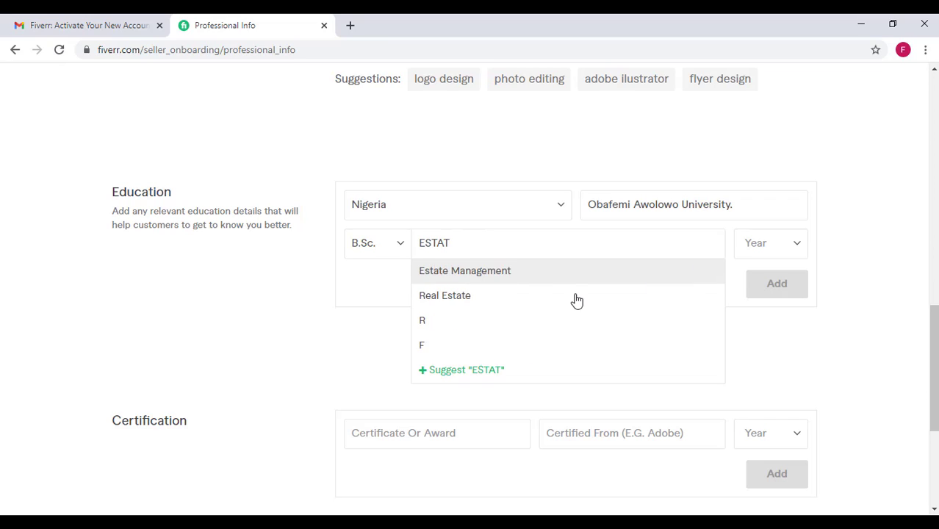
click(510, 274)
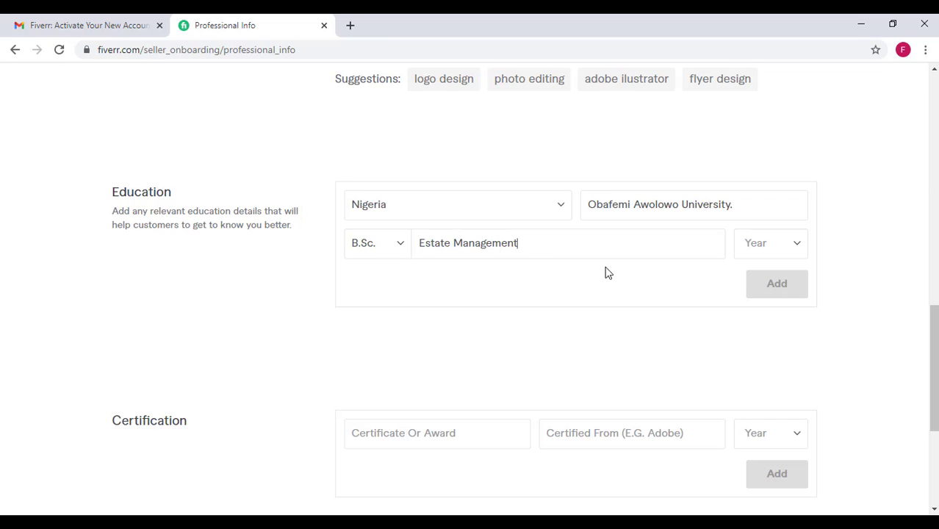
click(787, 248)
scroll(761, 383, down, 2)
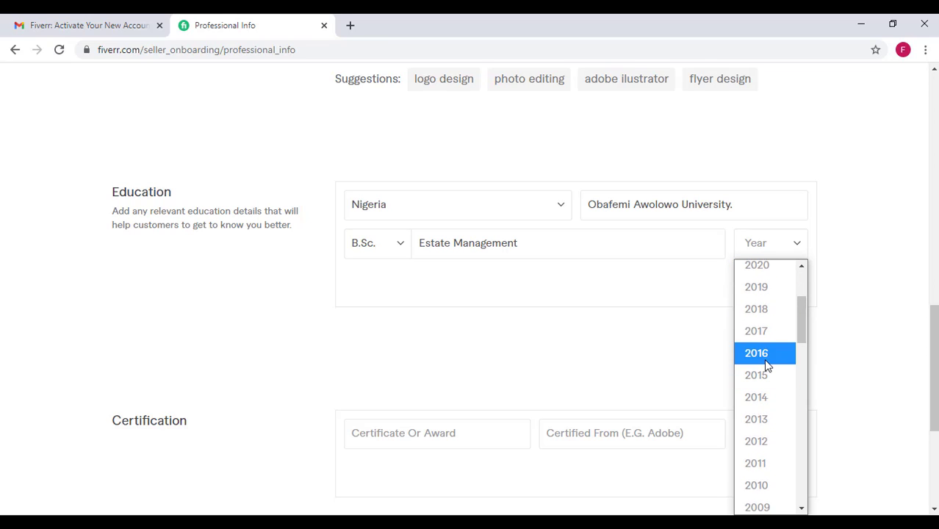
scroll(764, 324, up, 2)
scroll(764, 330, down, 3)
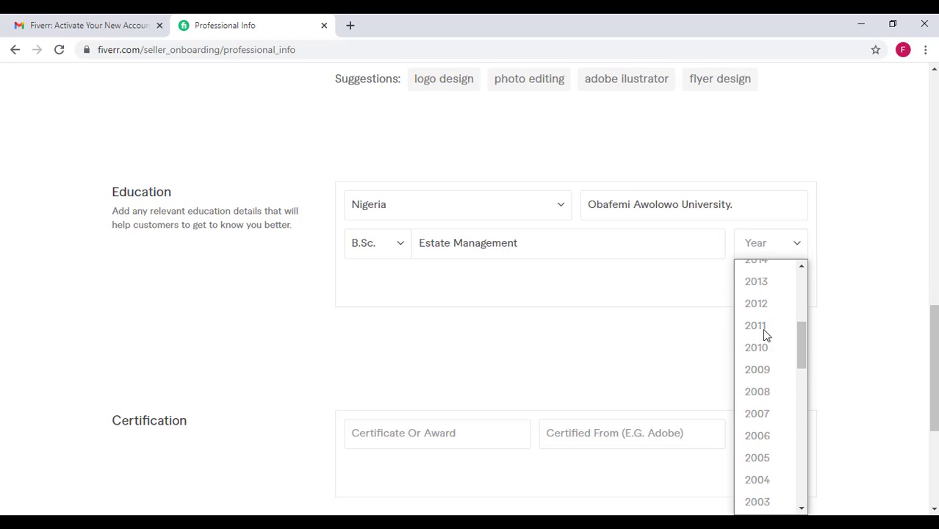
scroll(762, 328, up, 2)
click(763, 287)
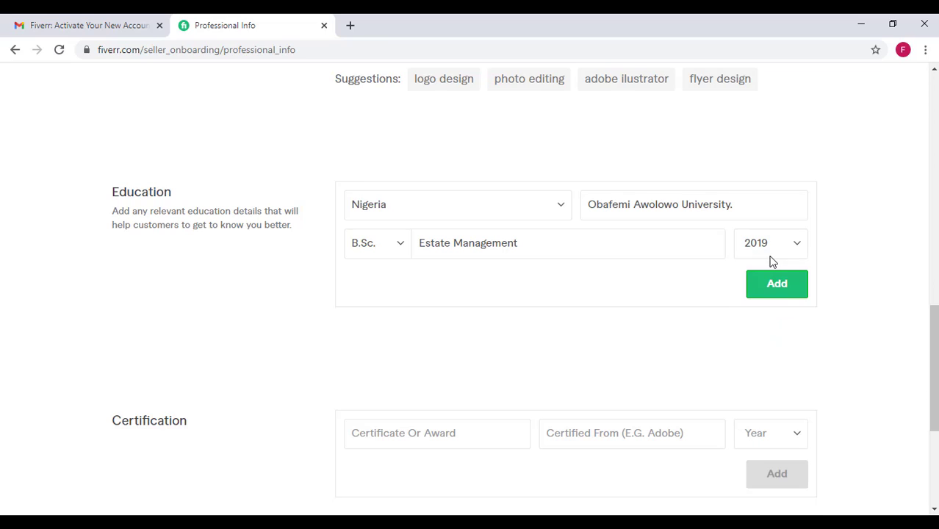
click(788, 295)
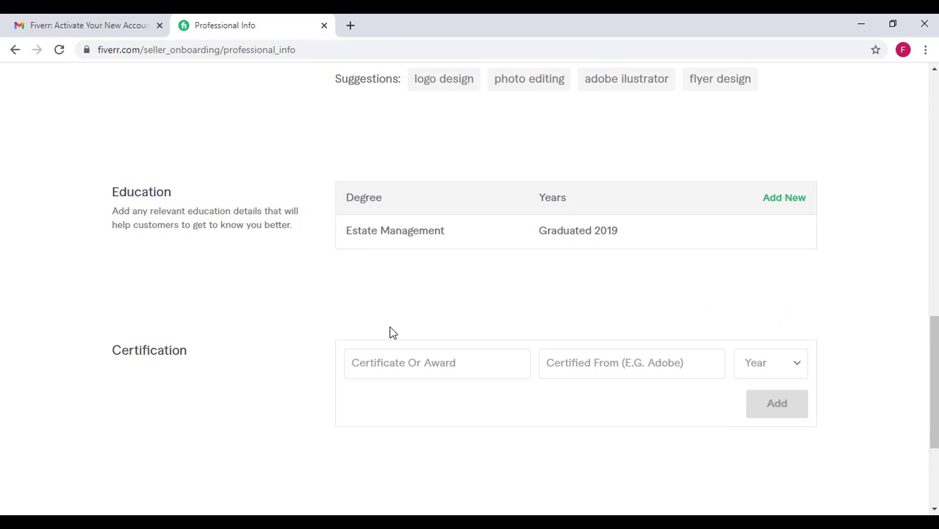
scroll(390, 332, down, 1)
- Enter the certificate name 'Certificate Of Achievement', fixing the spelling via suggestions
click(428, 296)
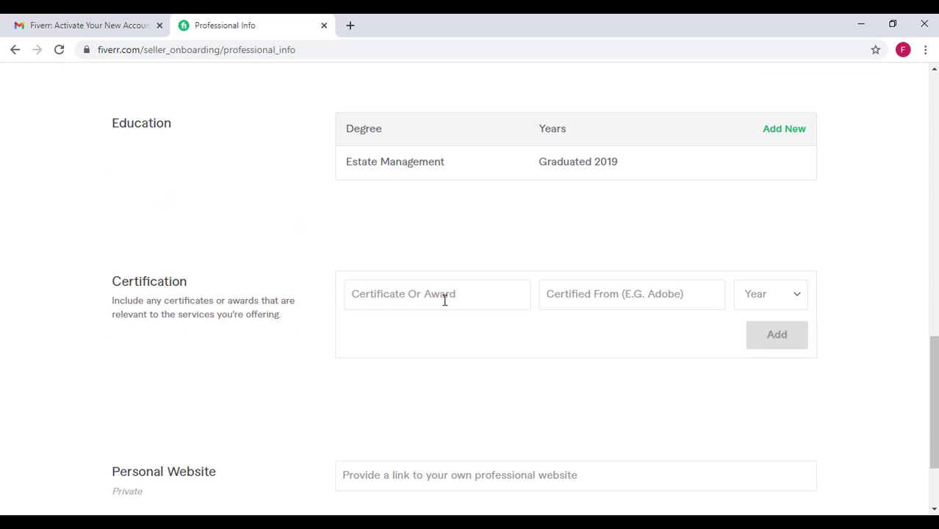
text(Cx)
key(BackSpace)
key(BackSpace)
key(BackSpace)
text(Certificate Of Acheivement)
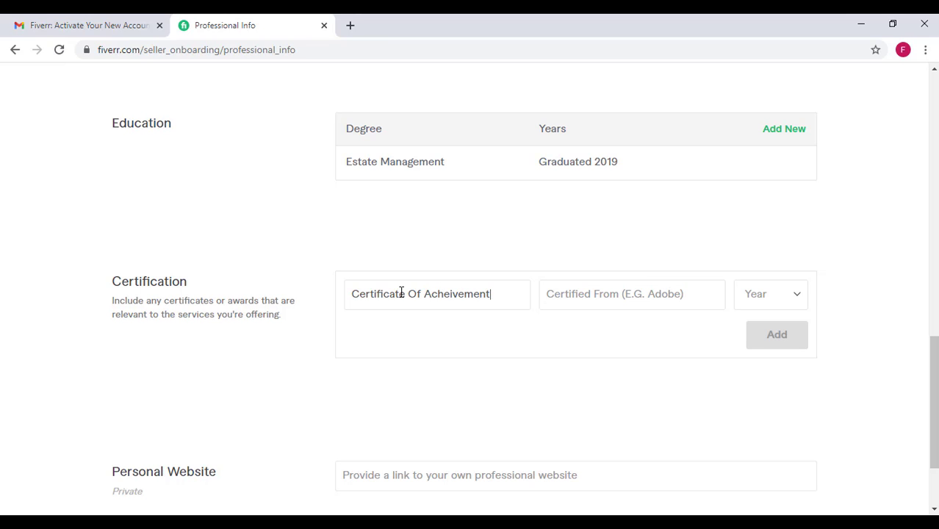
right_click(465, 294)
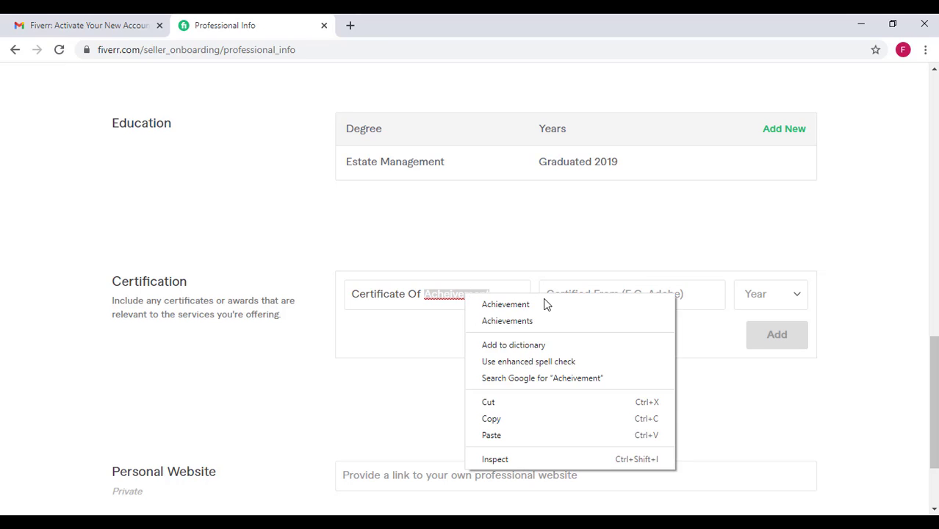
click(546, 305)
- Enter Graphic Design as Certified From, choose 2019, and add the certification
click(618, 301)
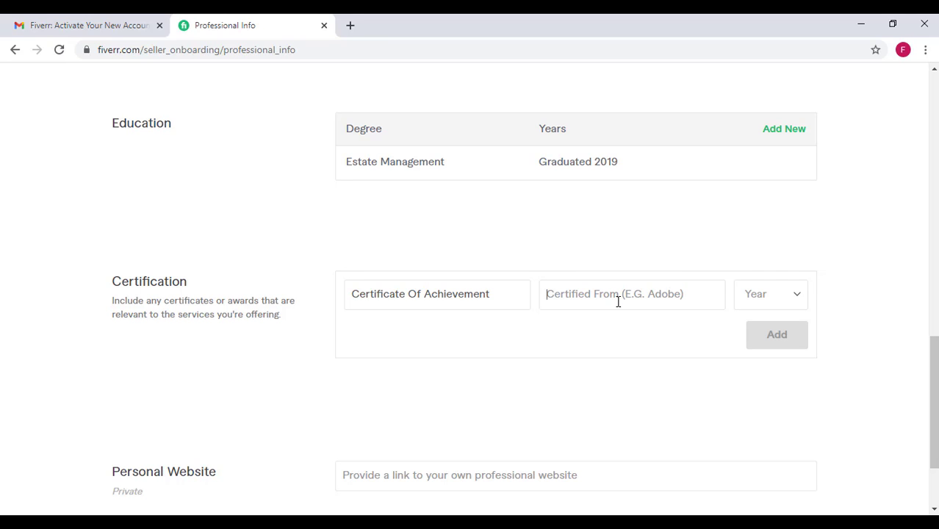
text(Creativir)
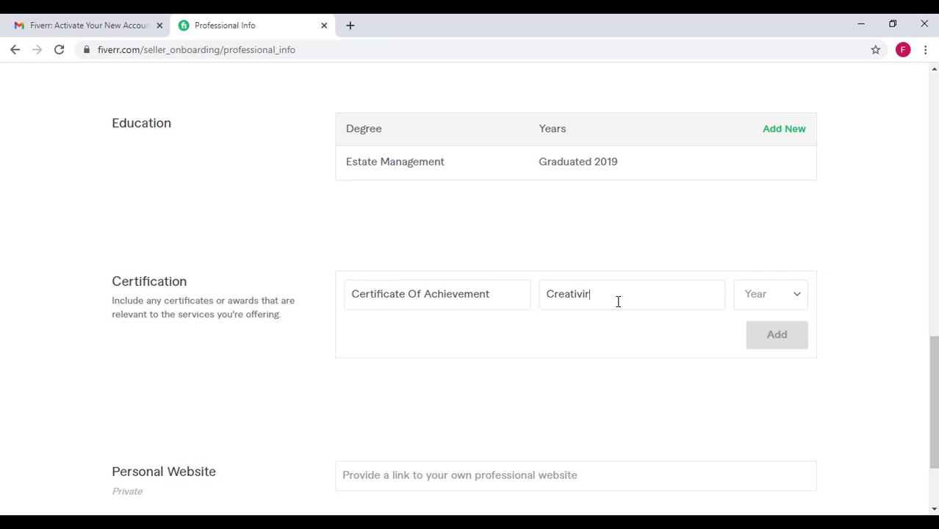
text(a)
key(BackSpace)
key(BackSpace)
key(BackSpace)
key(BackSpace)
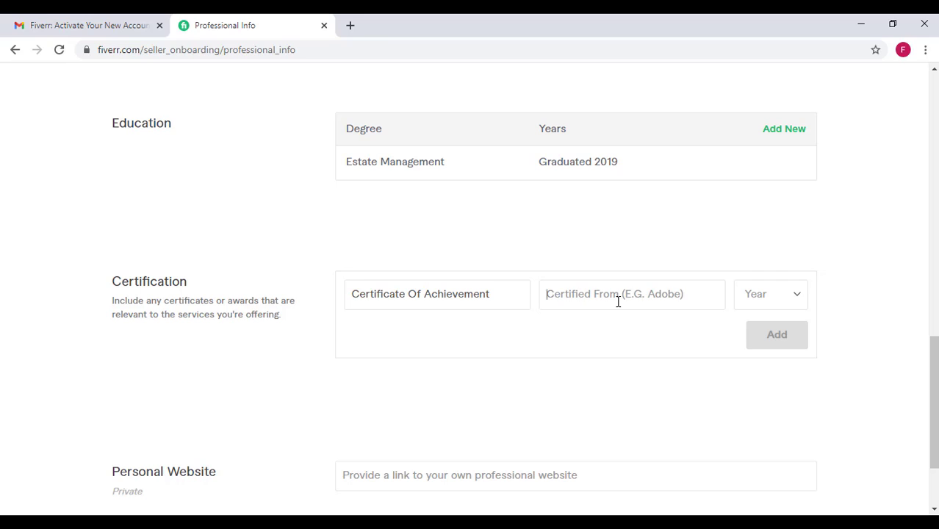
text(Graphic)
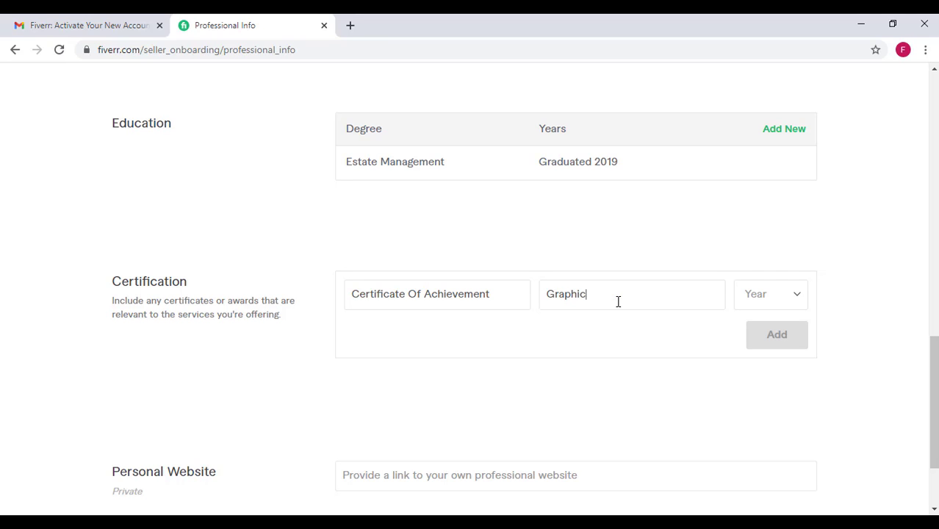
text( Design)
click(779, 309)
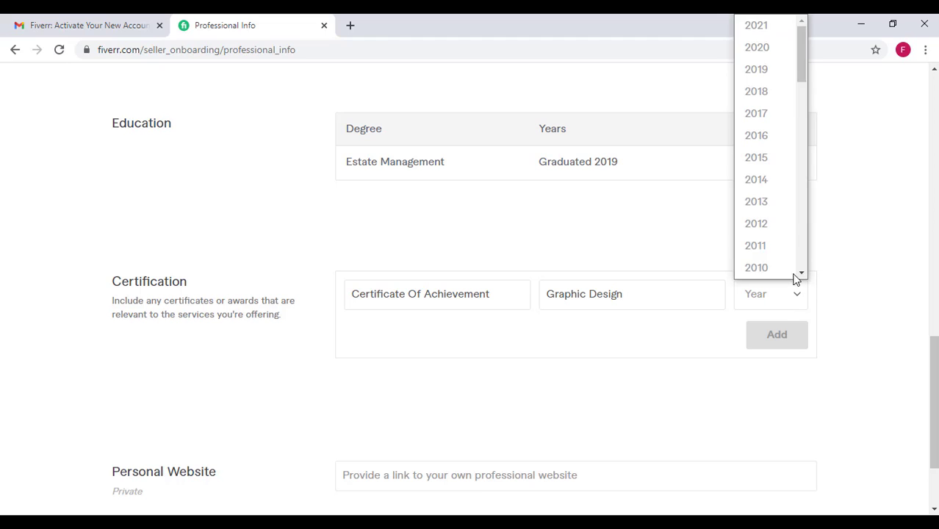
click(762, 67)
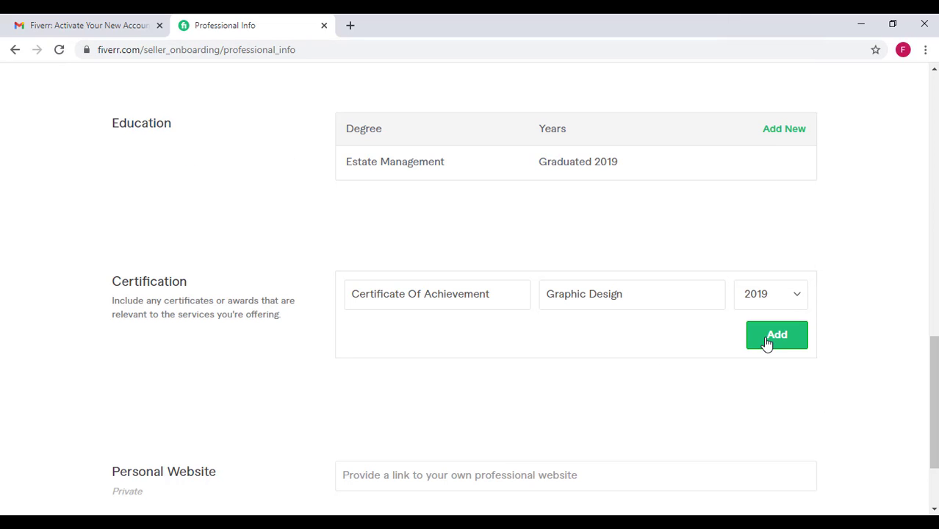
click(766, 343)
scroll(748, 353, down, 2)
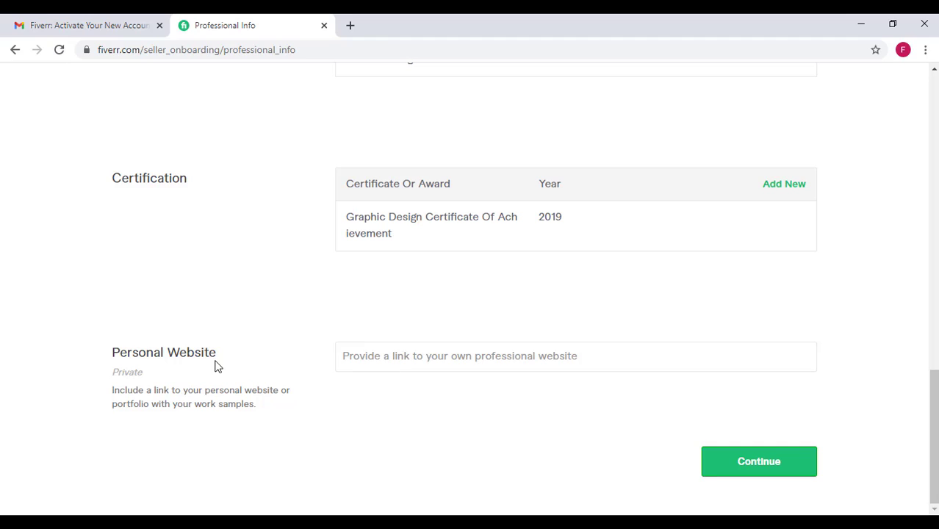
click(403, 356)
text(fi)
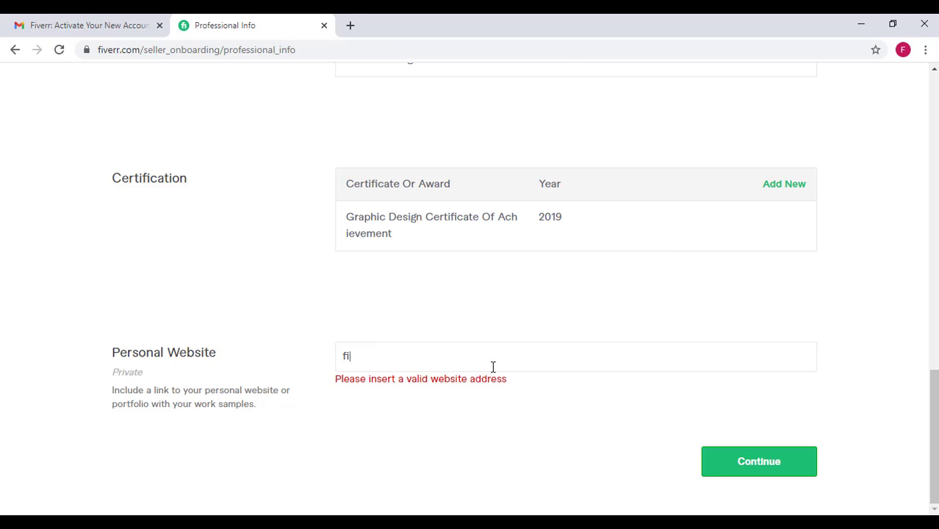
text(verr.ciom)
key(BackSpace)
key(BackSpace)
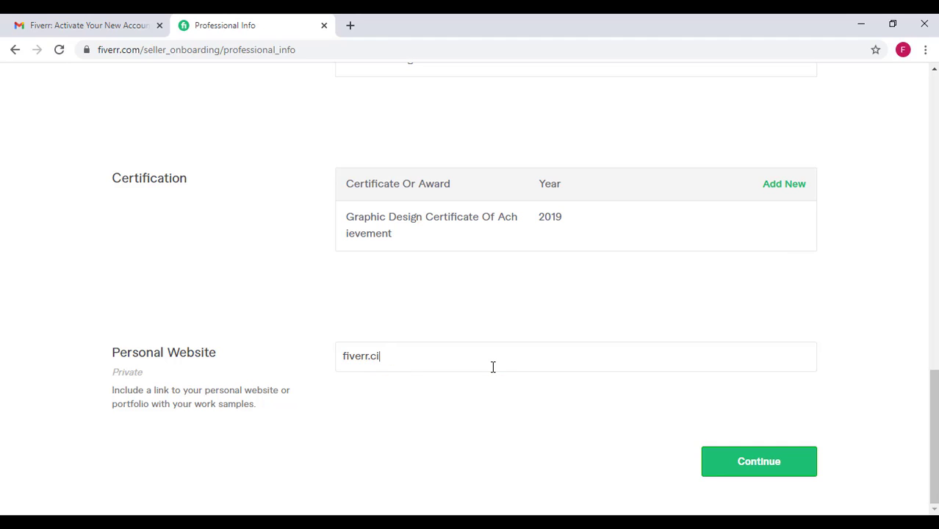
text(om)
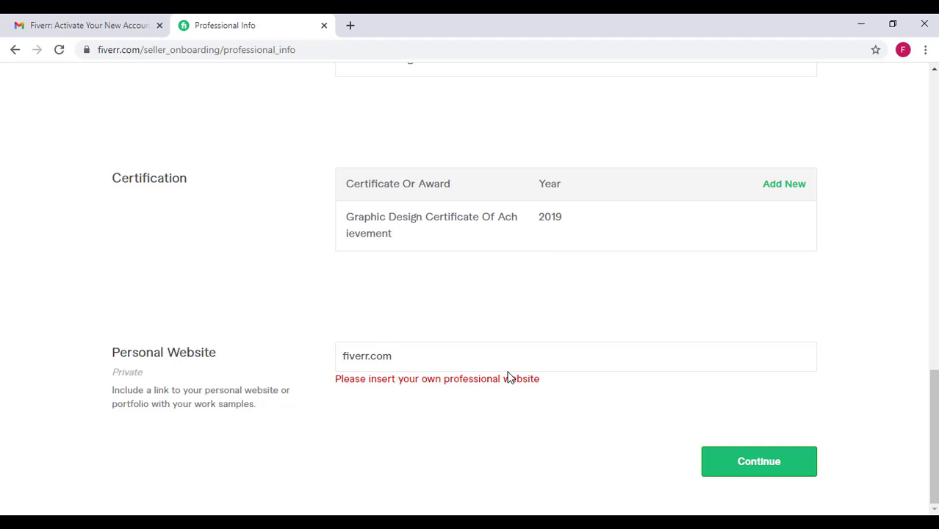
click(343, 356)
text(http)
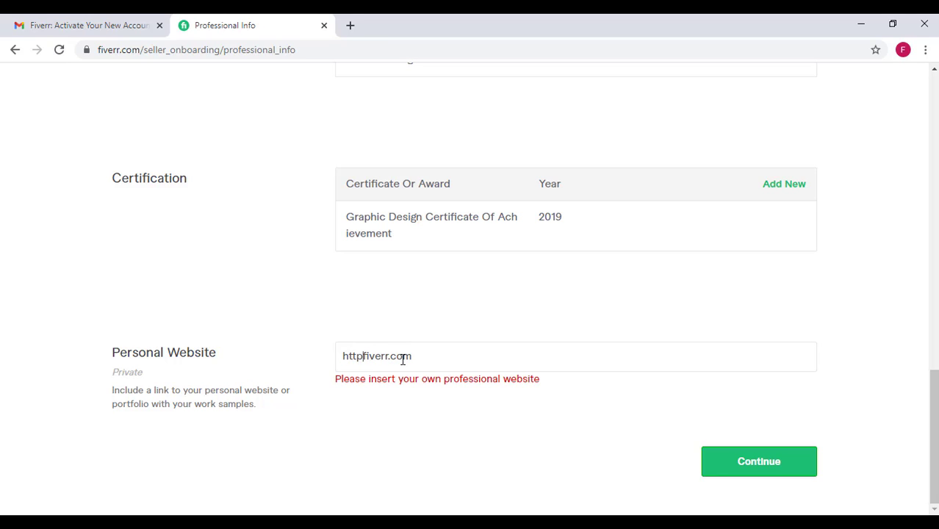
text(s://)
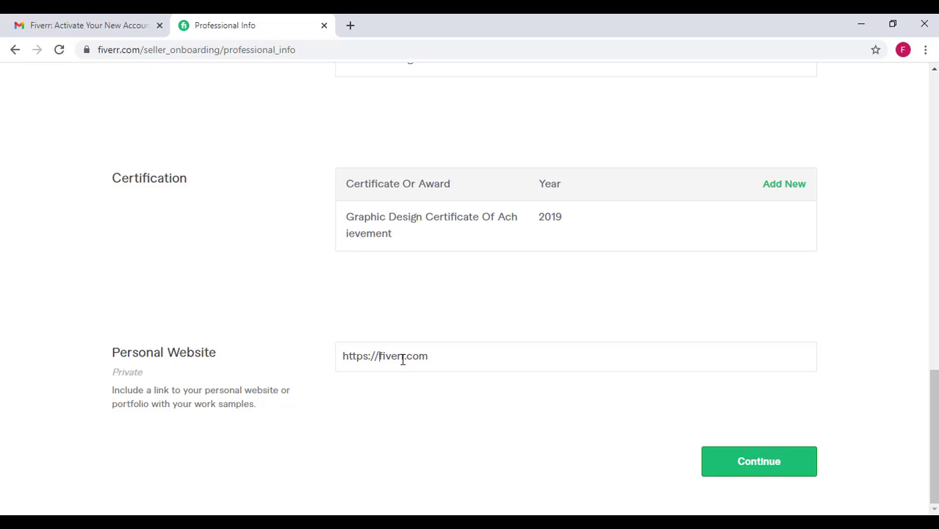
click(458, 347)
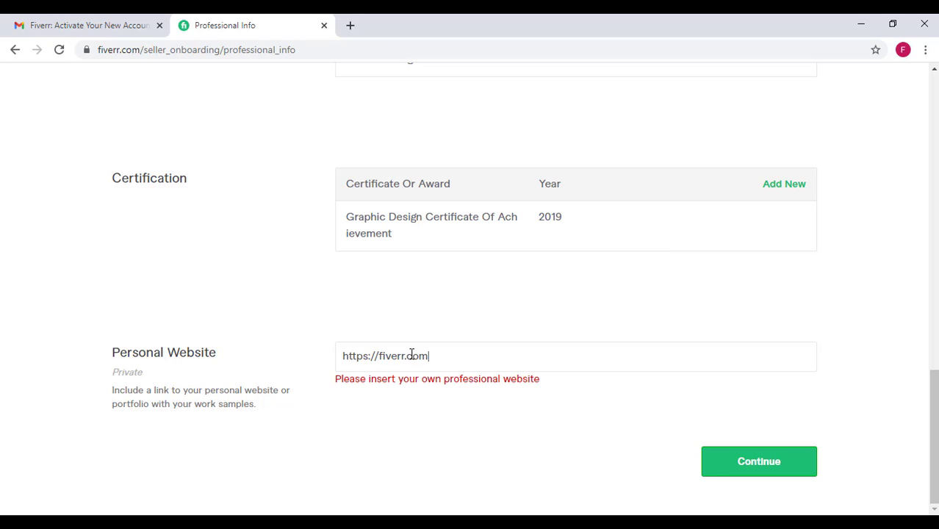
drag(429, 356, 381, 358)
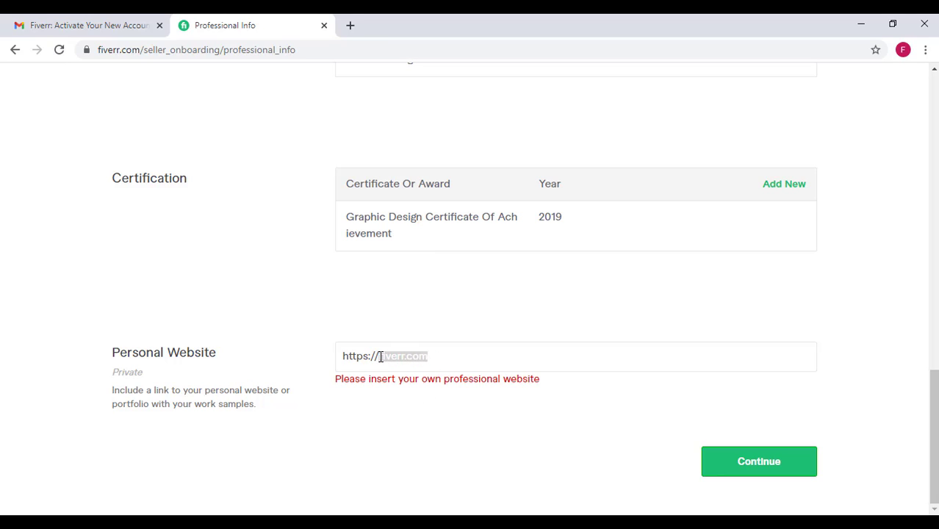
key(BackSpace)
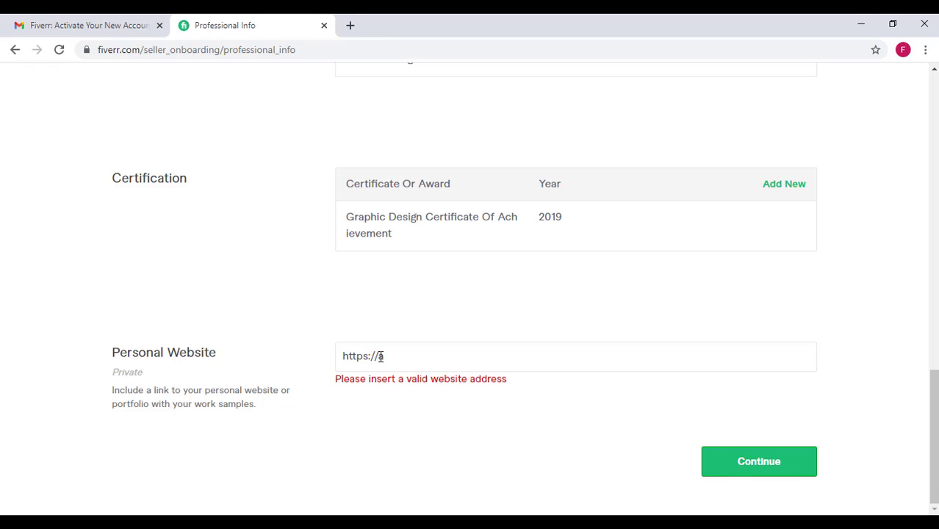
text(skinsfit.com)
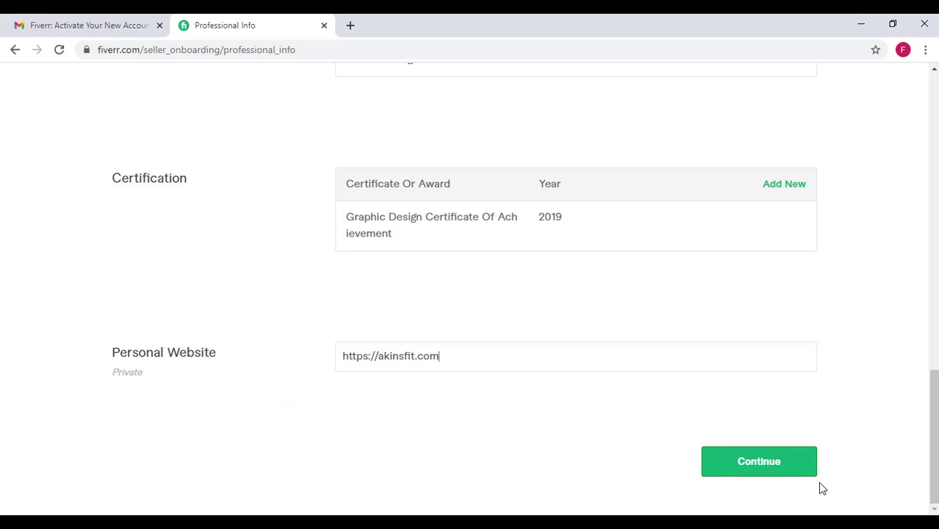
- Submit the professional info and connect Google on the Linked Accounts page
click(784, 470)
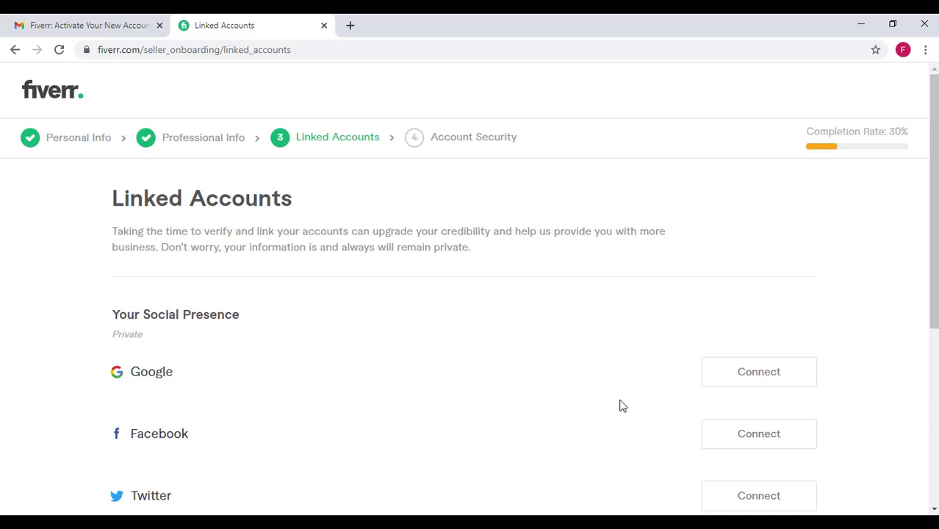
scroll(621, 416, down, 3)
scroll(621, 416, up, 3)
scroll(514, 384, down, 2)
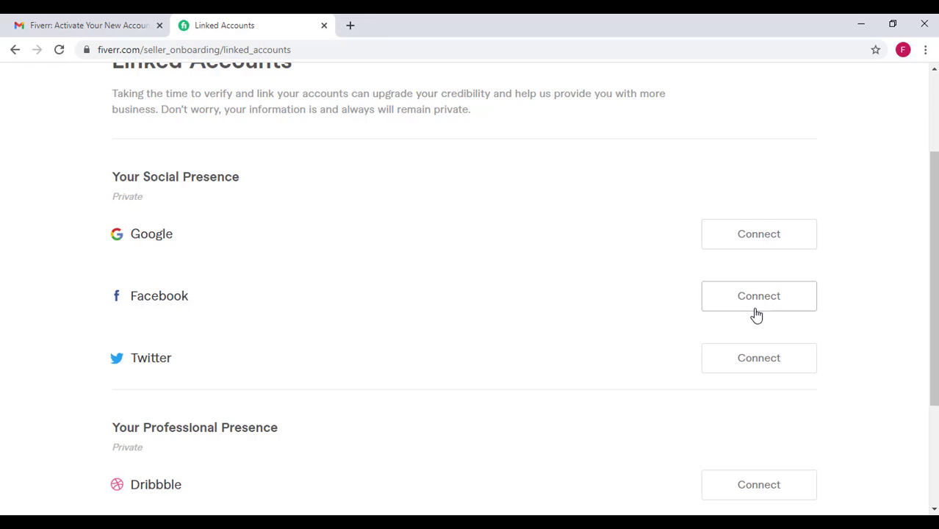
scroll(775, 383, down, 2)
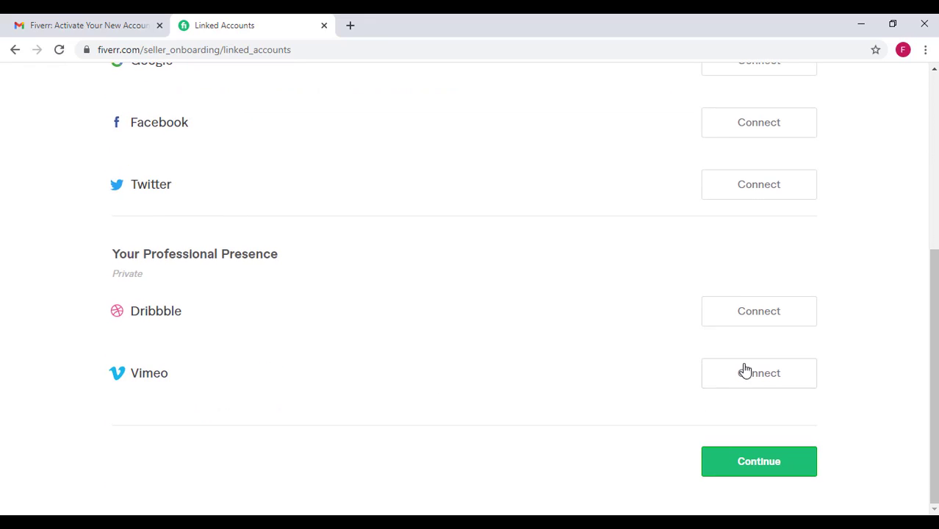
scroll(663, 326, up, 3)
scroll(663, 324, down, 1)
scroll(662, 323, up, 1)
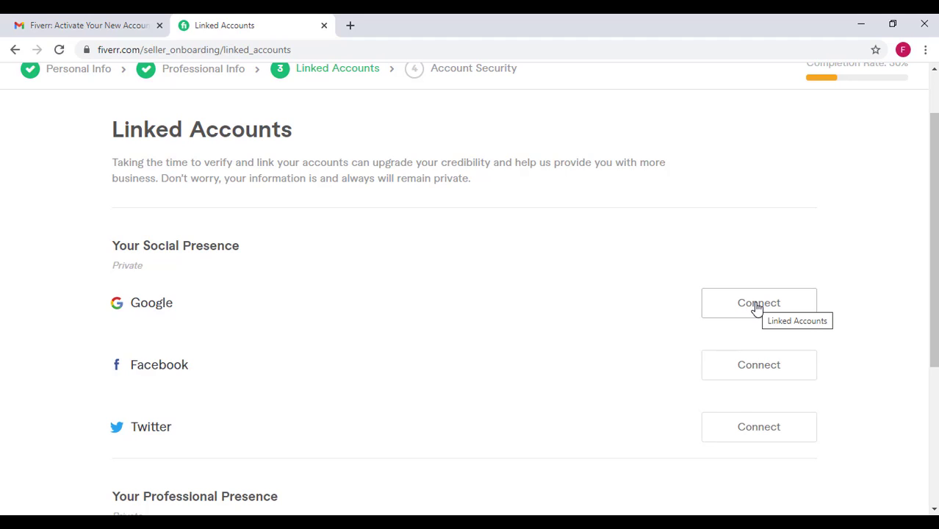
click(767, 307)
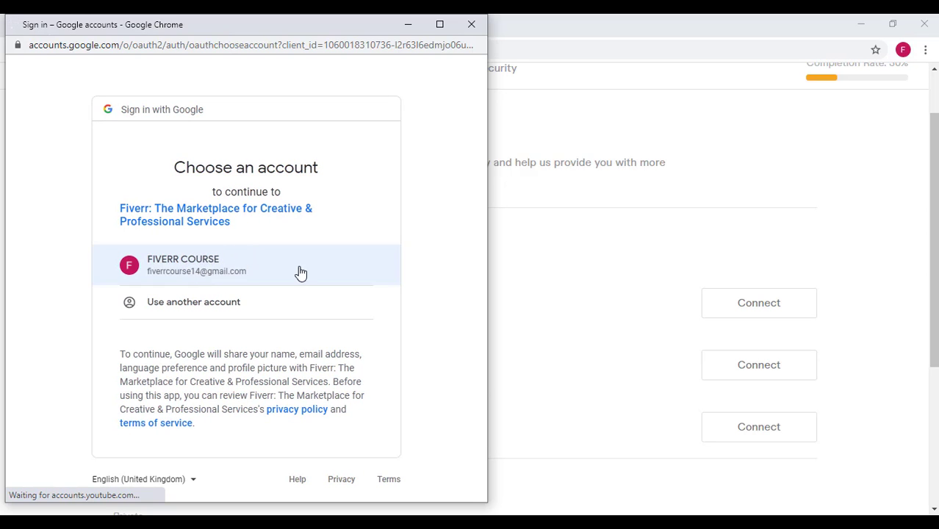
- Choose the Google account, allow Fiverr access, and continue to Account Security
click(271, 277)
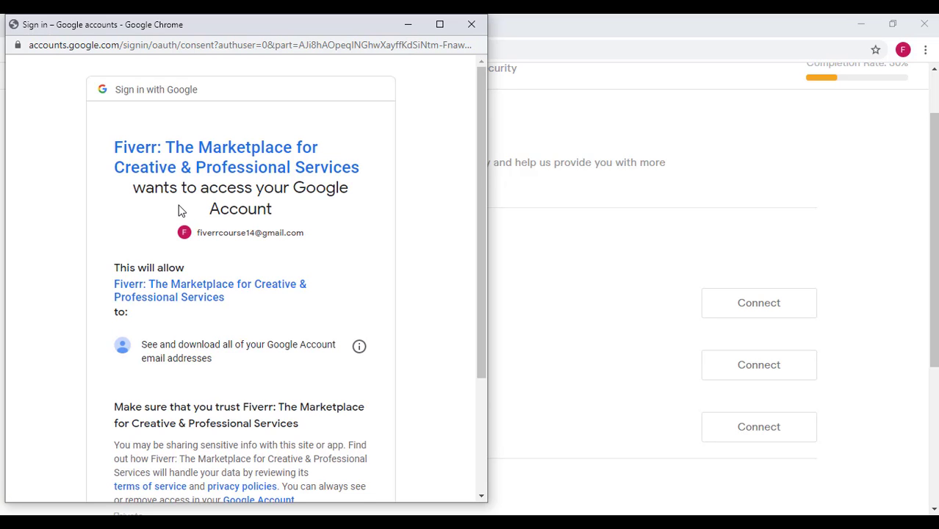
scroll(213, 294, down, 3)
click(337, 405)
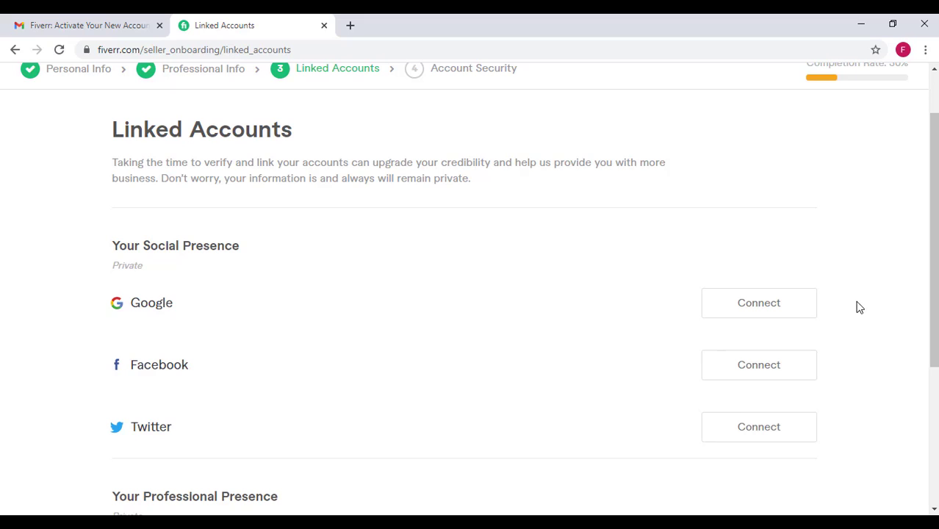
scroll(483, 286, down, 3)
scroll(483, 286, up, 3)
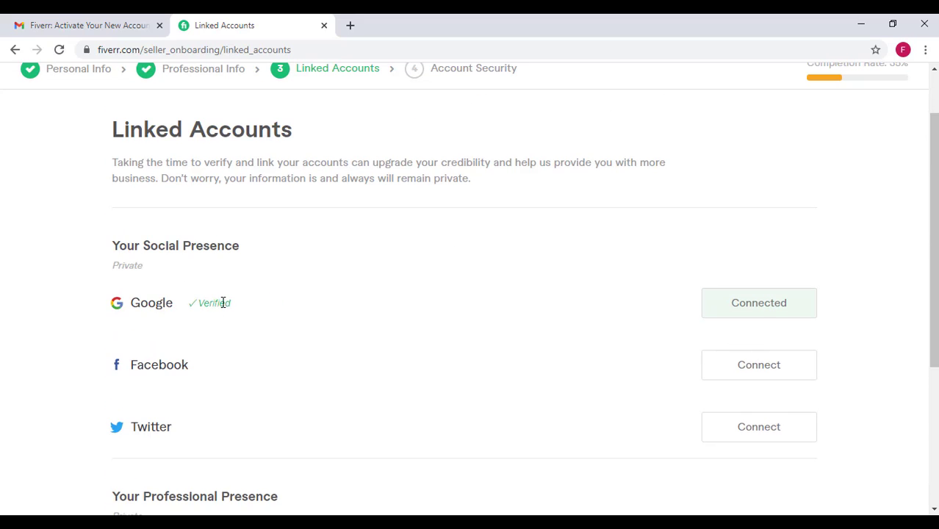
scroll(272, 256, down, 1)
scroll(422, 166, up, 2)
scroll(463, 221, down, 3)
scroll(514, 309, down, 1)
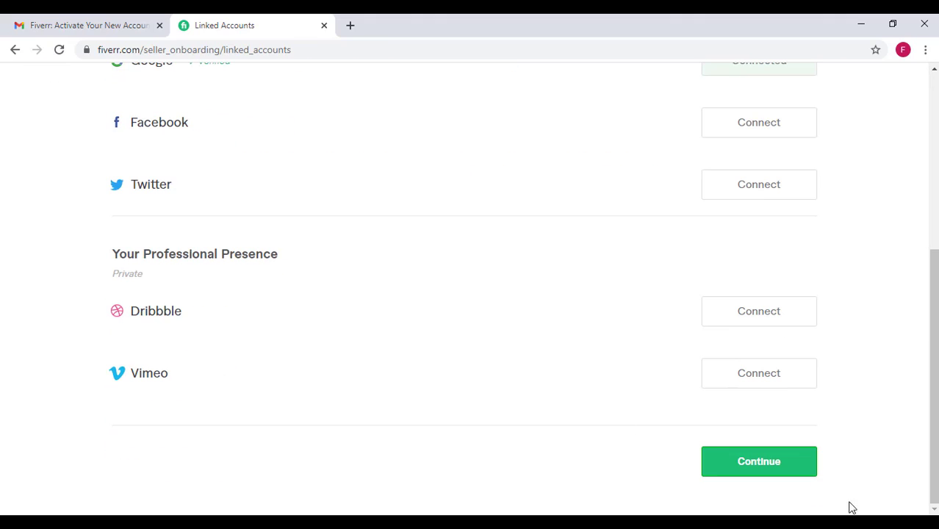
click(761, 473)
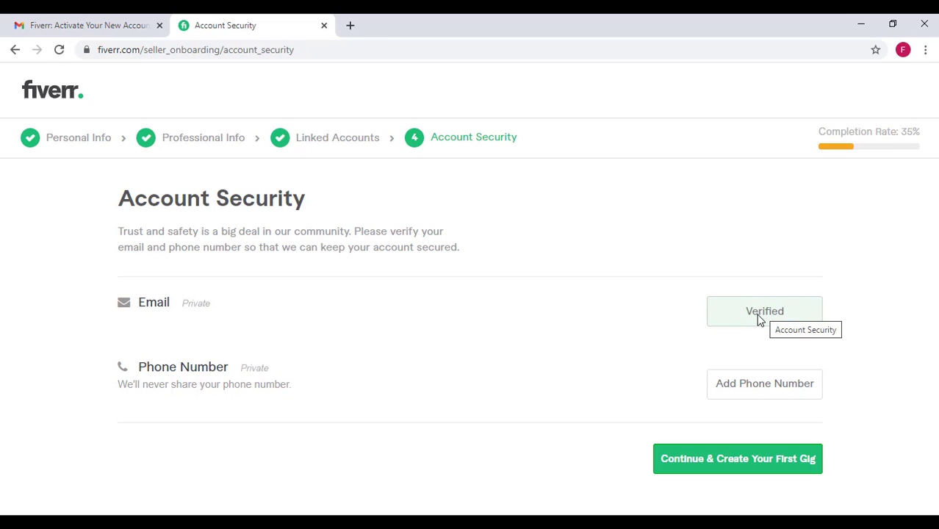
- Add the seller's phone number and request an SMS verification code
click(750, 388)
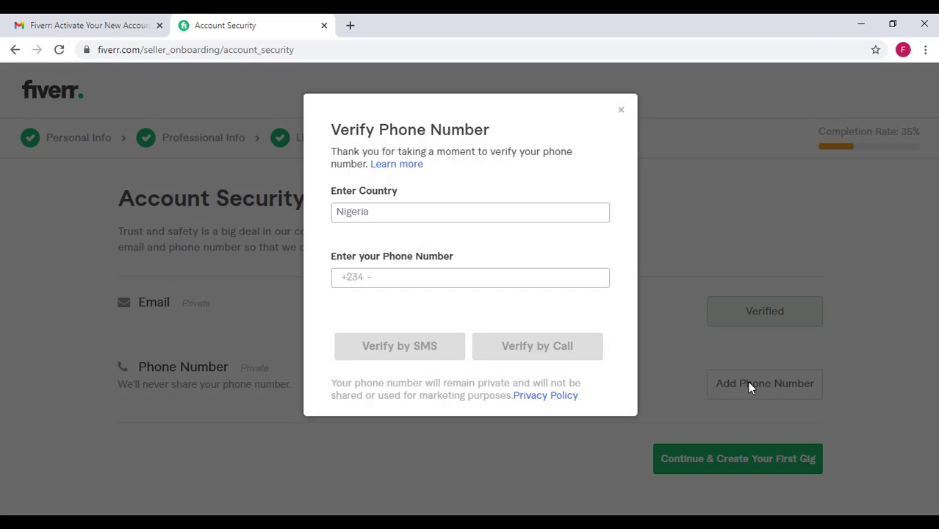
click(394, 277)
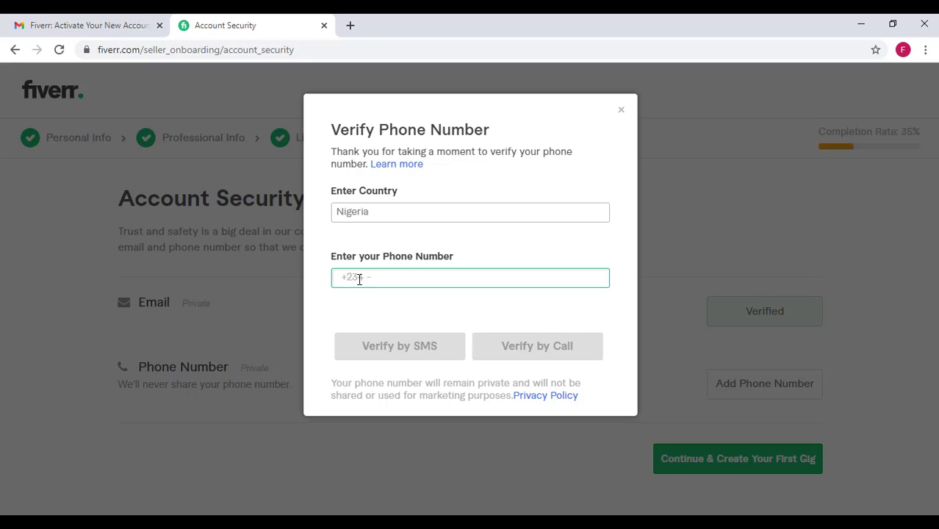
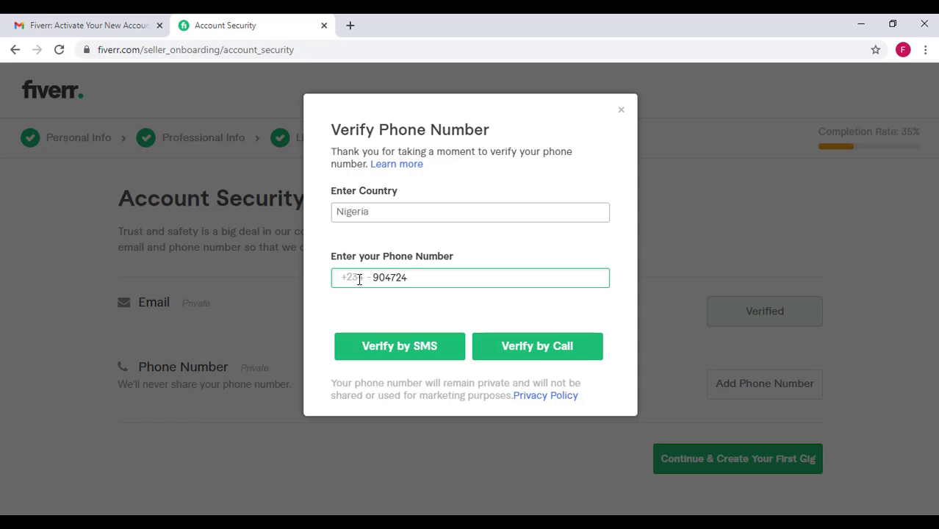
click(411, 350)
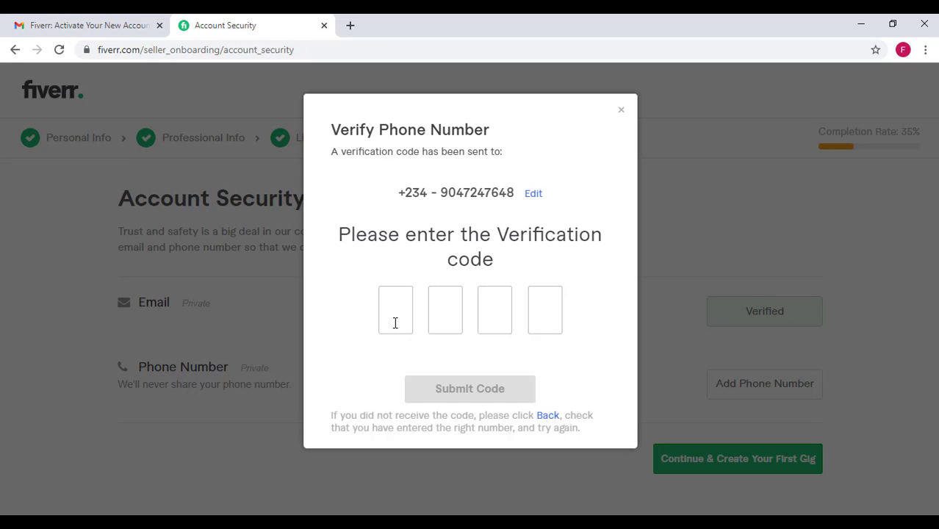
- Submit the four-digit SMS verification code and confirm Verification Complete
click(396, 324)
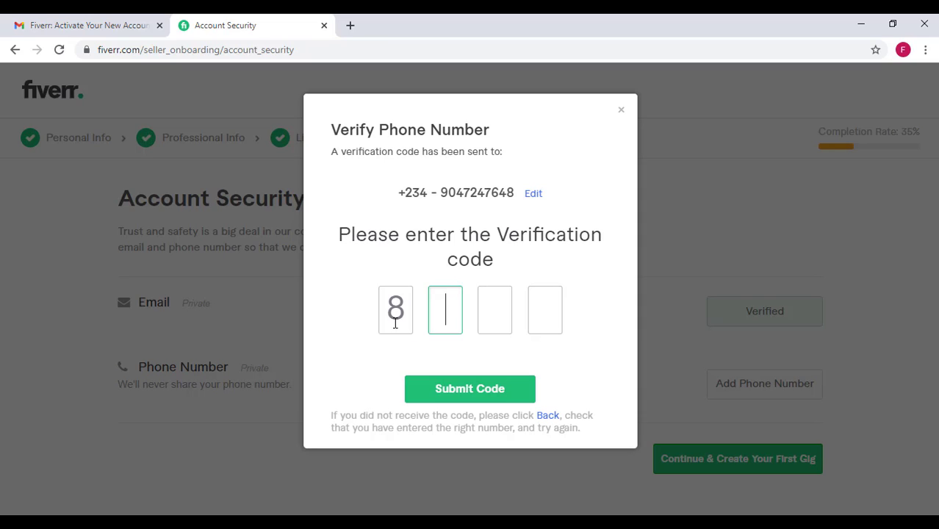
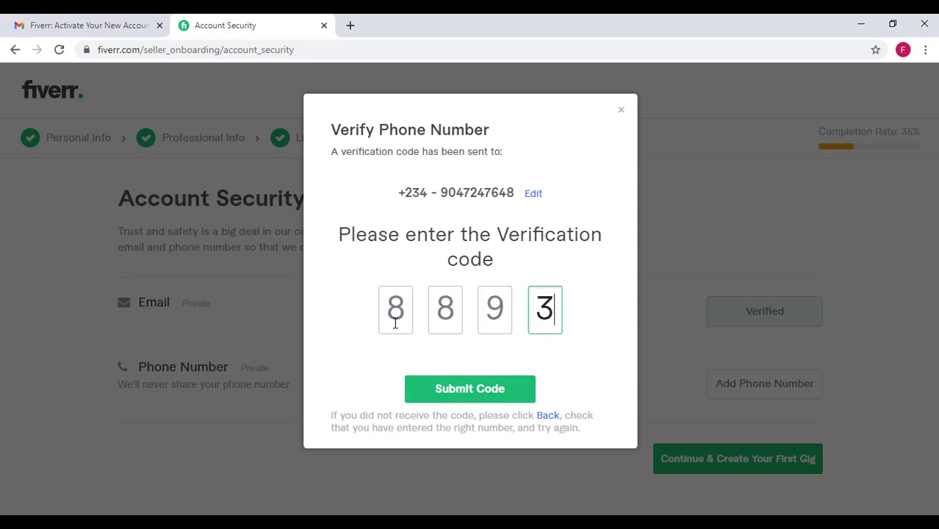
click(476, 400)
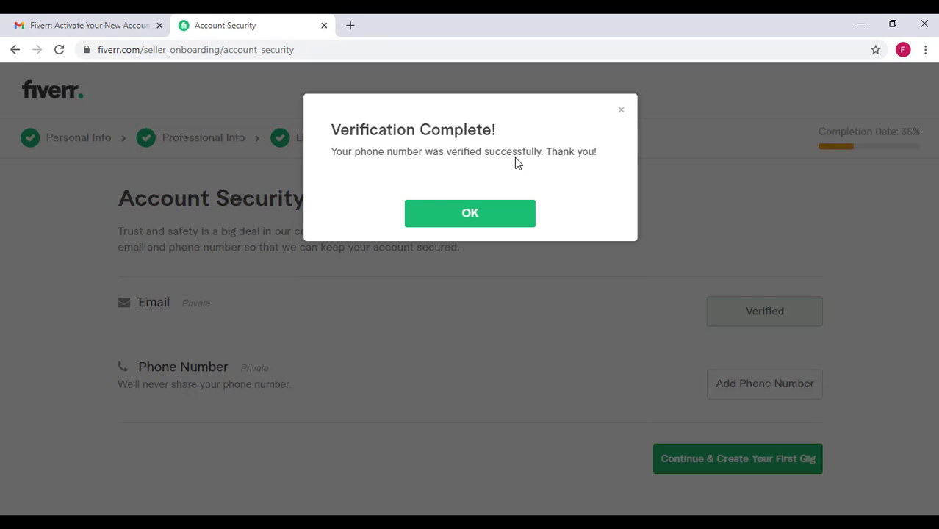
click(473, 215)
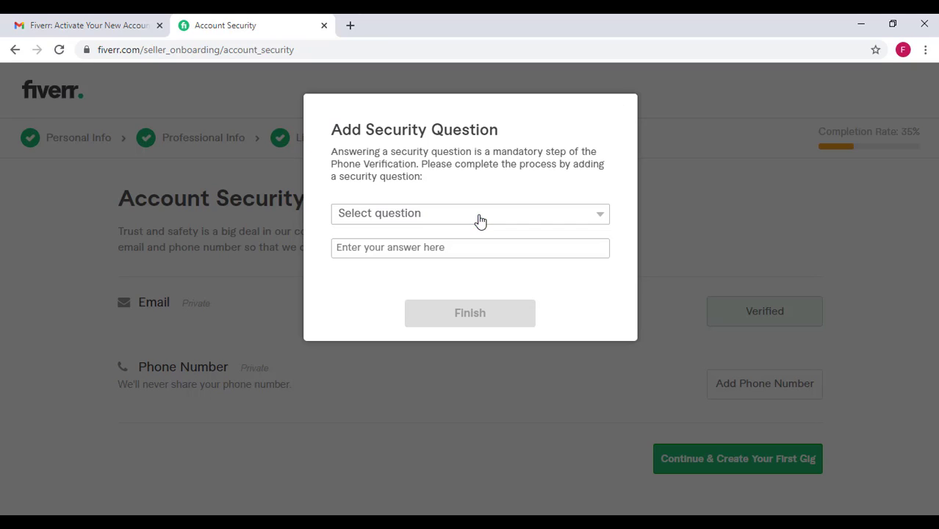
- Pick the security question 'In what city did your parents meet?', enter a secret answer, save, and acknowledge
click(428, 216)
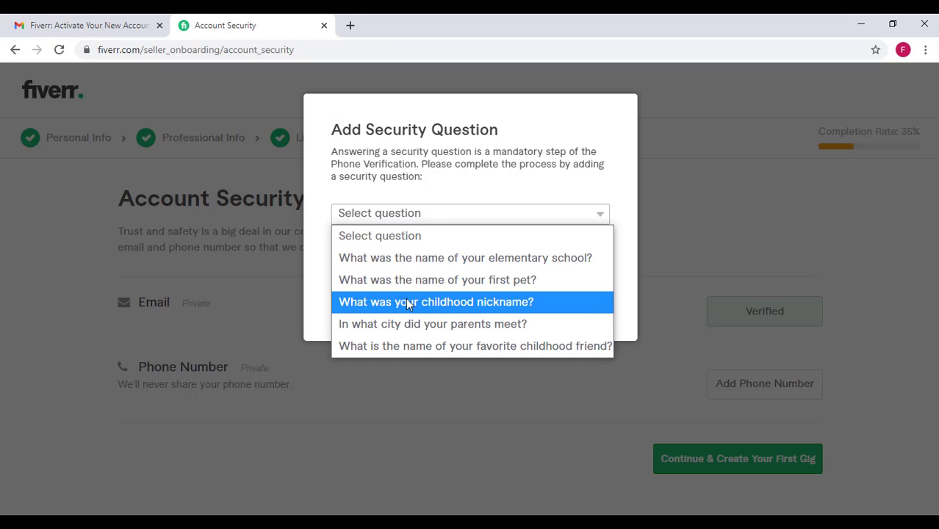
click(512, 325)
click(391, 250)
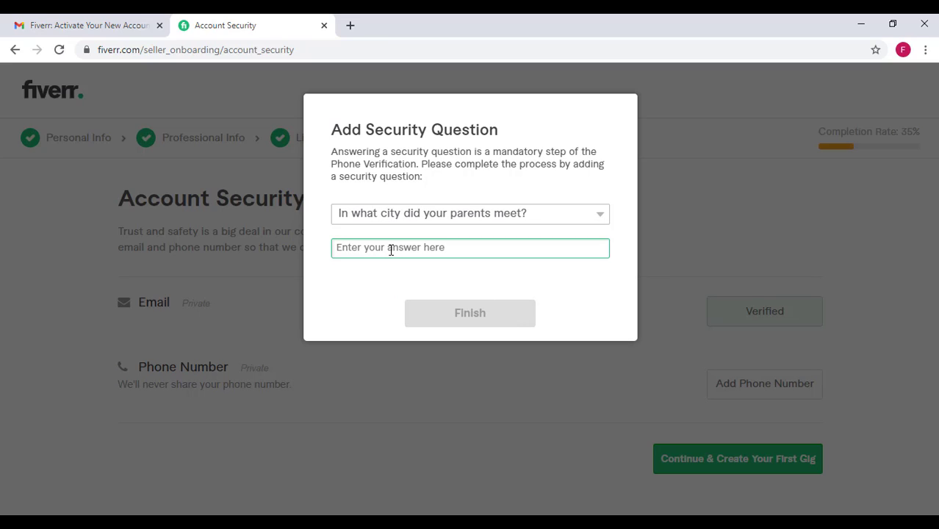
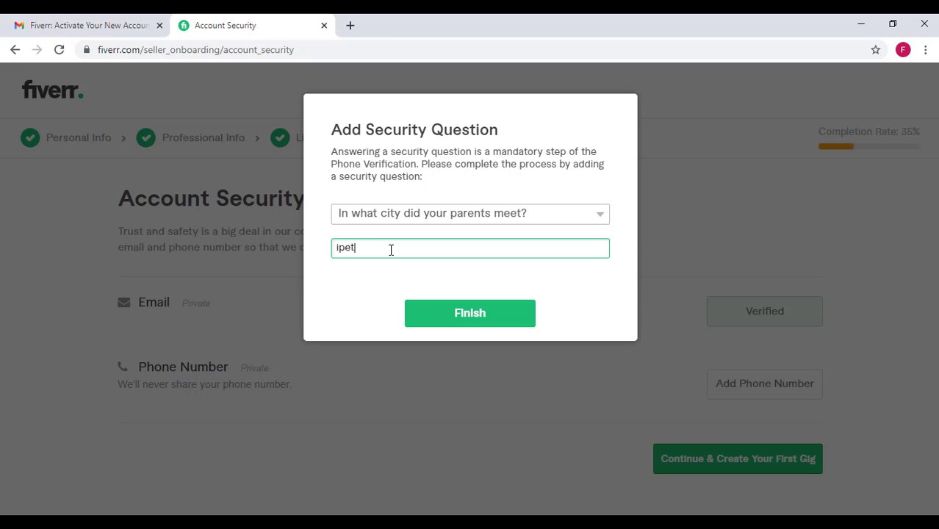
click(442, 314)
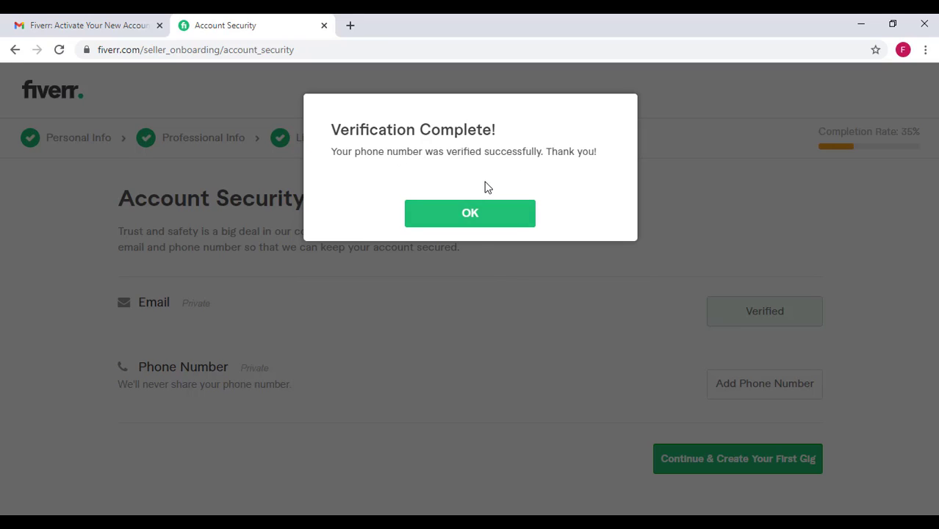
click(487, 219)
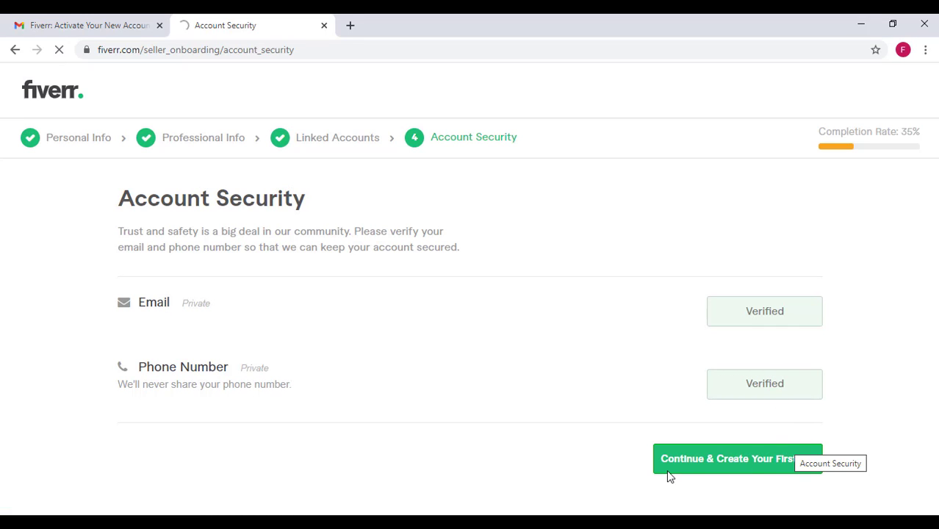
- Submit the verified Account Security step and check the page now shows 70% completion
click(703, 460)
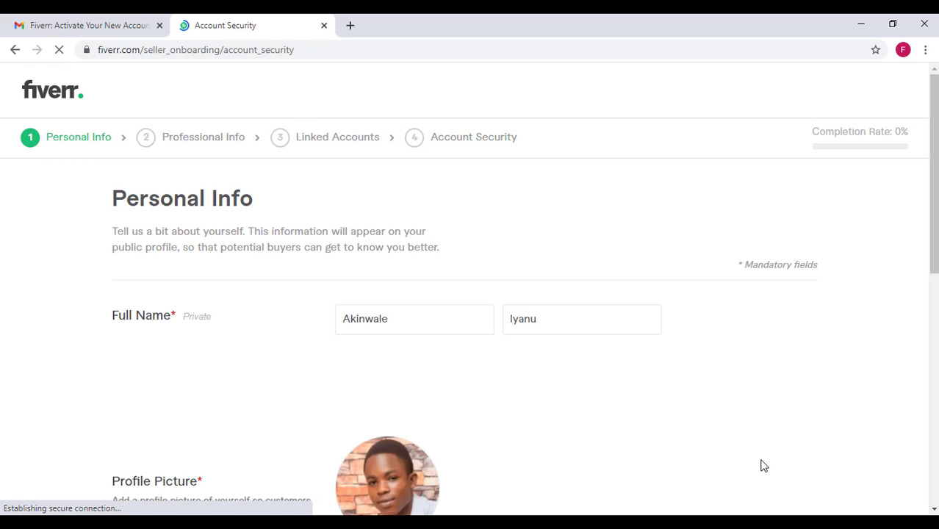
scroll(651, 428, down, 4)
scroll(648, 422, up, 4)
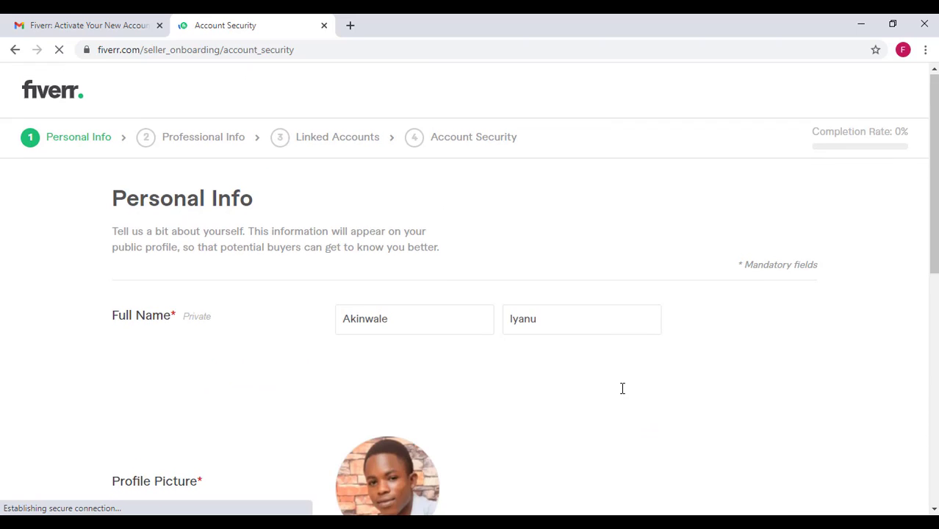
scroll(622, 386, down, 8)
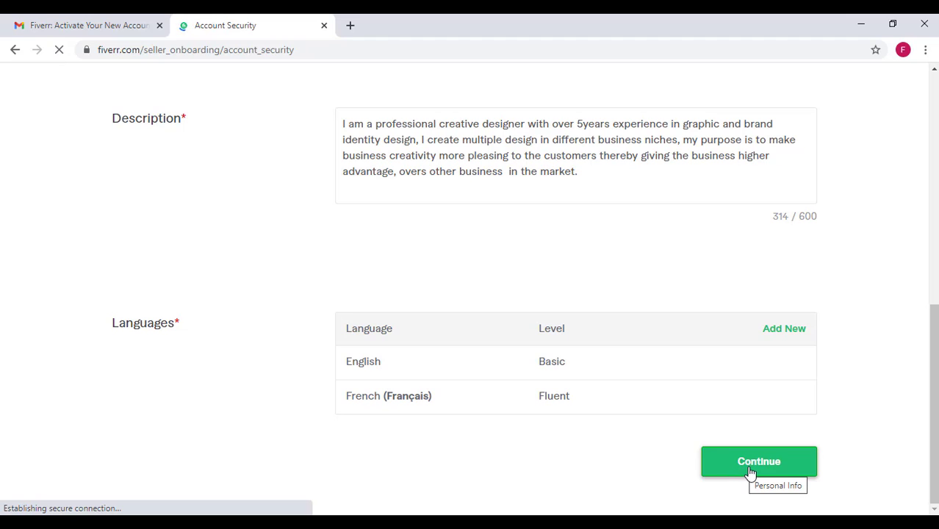
scroll(489, 274, up, 4)
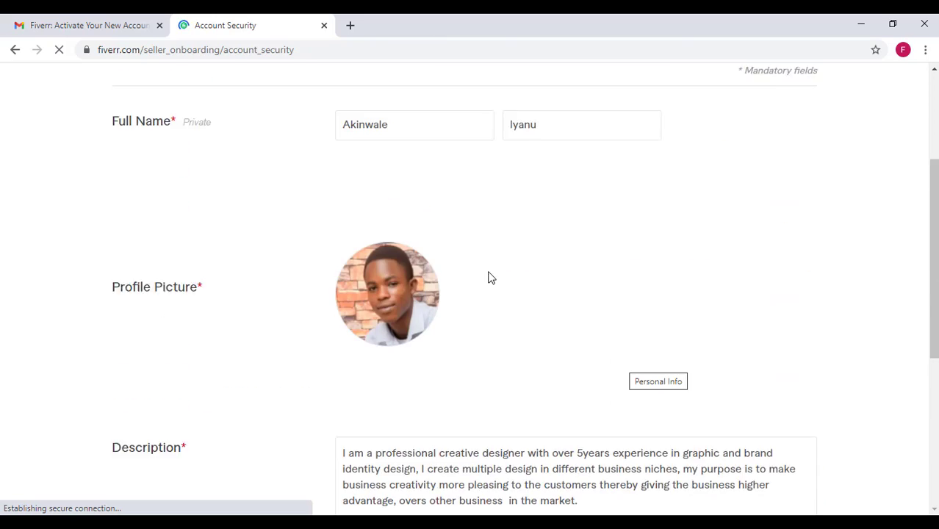
scroll(491, 265, down, 4)
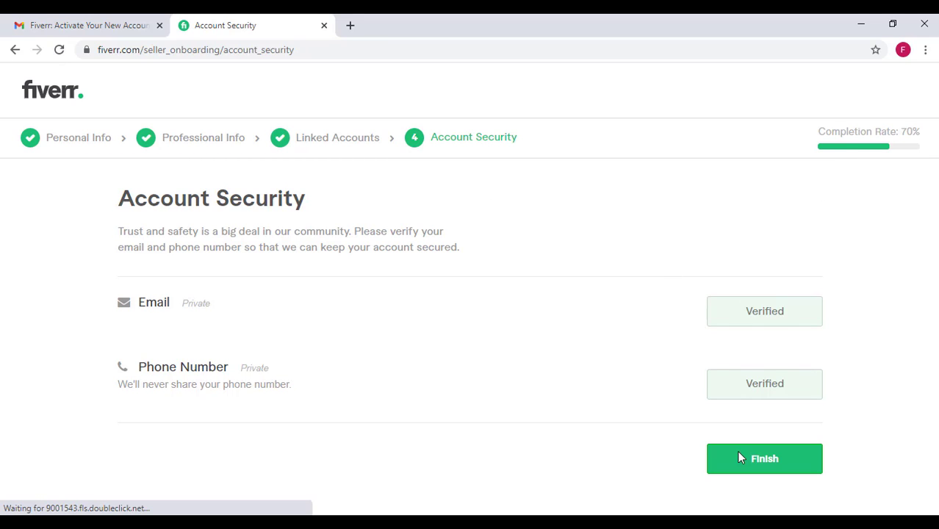
- Finish the onboarding steps and close the All Done! confirmation with Finish
click(772, 460)
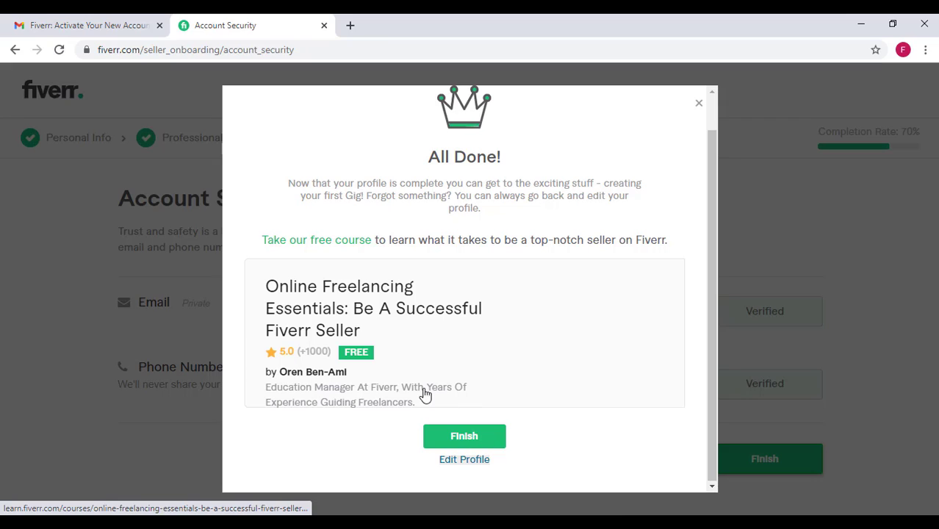
scroll(397, 258, up, 1)
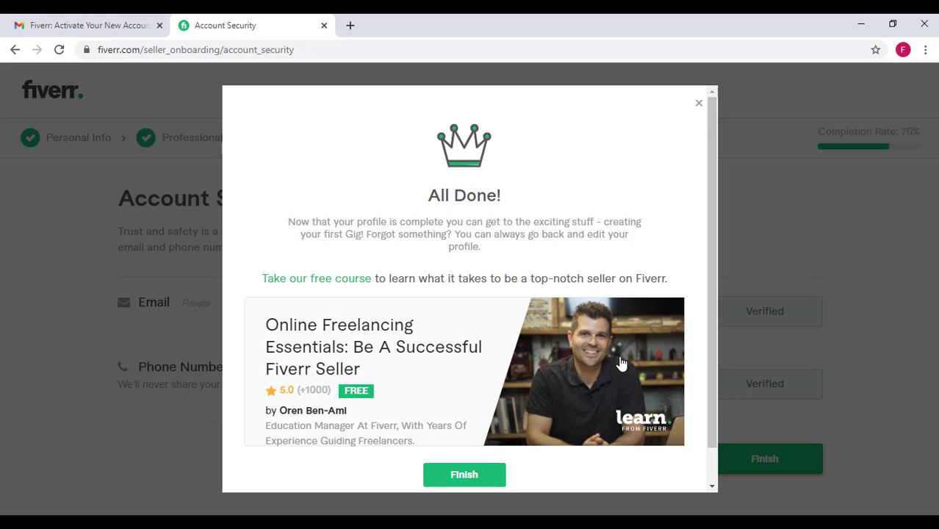
scroll(515, 404, down, 1)
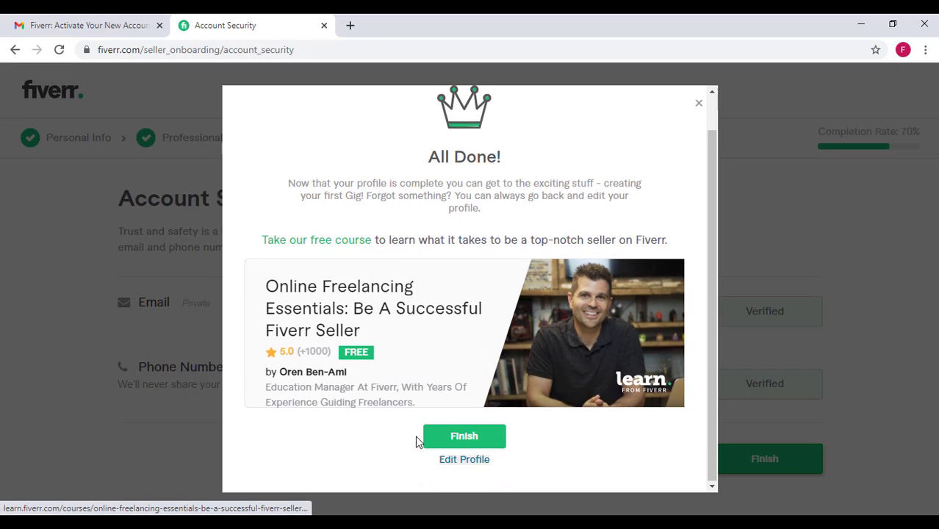
click(466, 440)
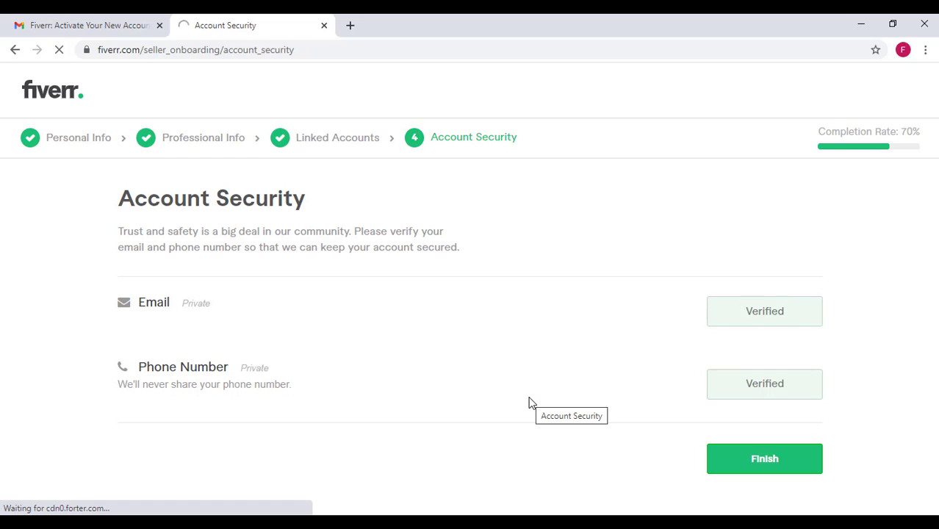